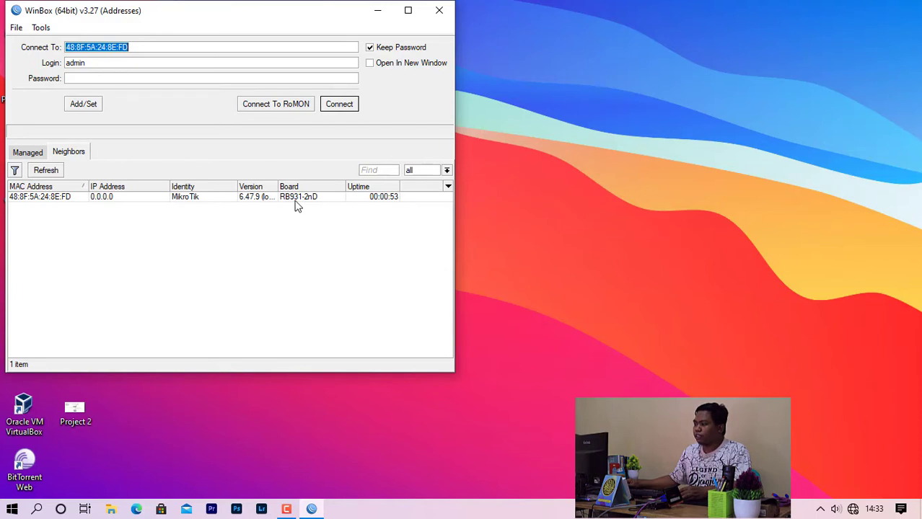
Connect to the discovered hAP mini router by its MAC address, logging in as admin.
{"action": "left_click", "coordinate": [66, 198]}
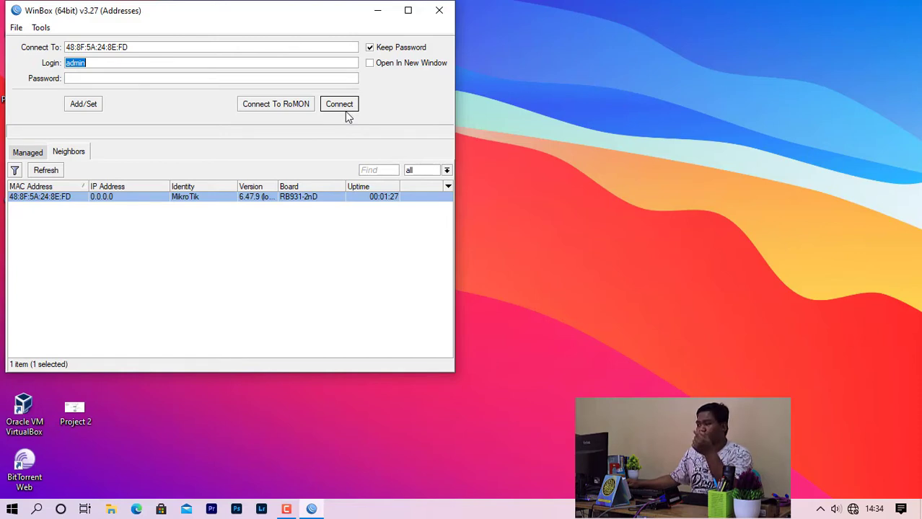
{"action": "left_click", "coordinate": [340, 105]}
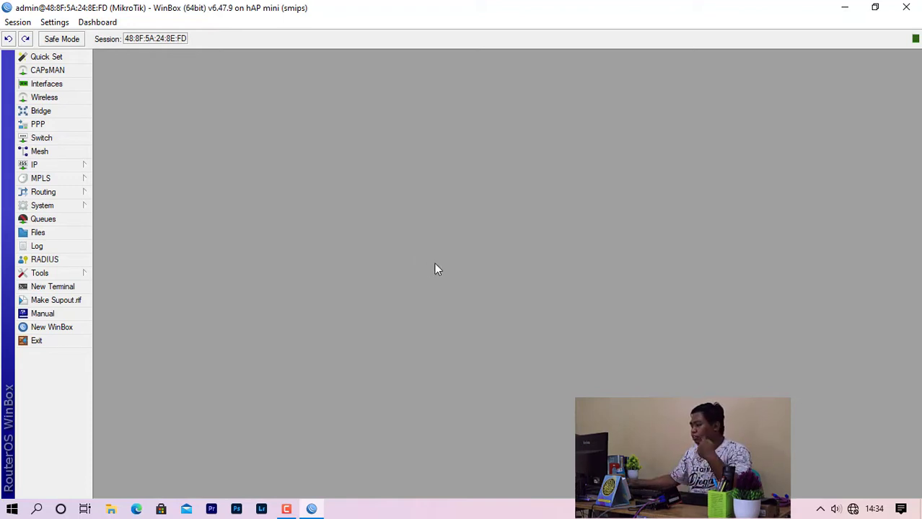
Review the Project 2 network topology diagram in Photos from the desktop, then minimize it.
{"action": "left_click", "coordinate": [845, 9]}
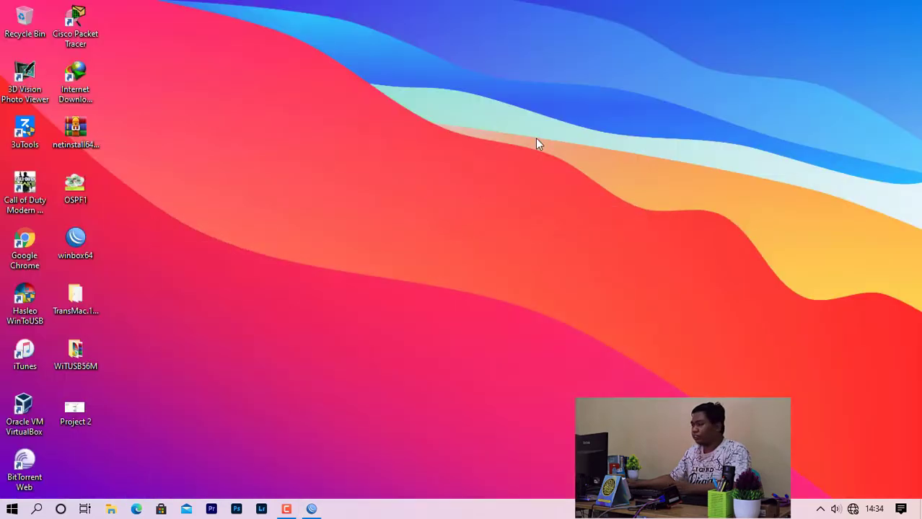
{"action": "double_click", "coordinate": [74, 411]}
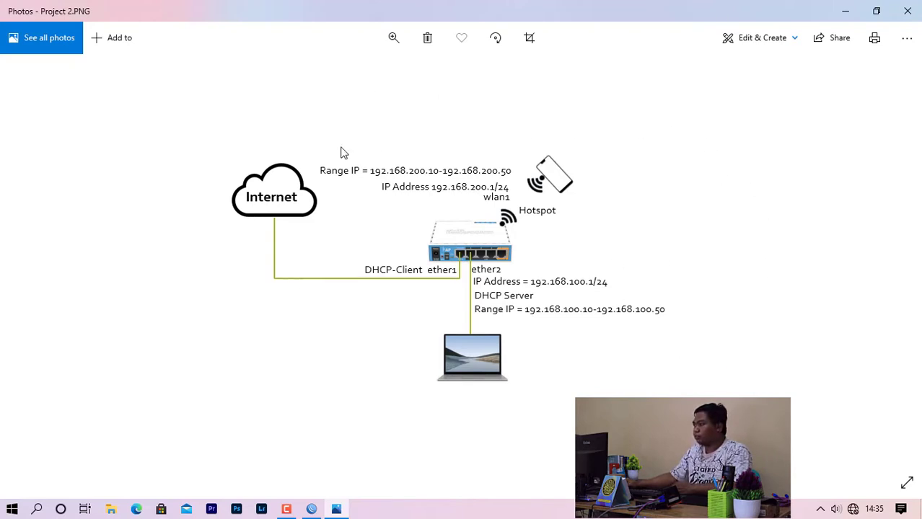
{"action": "left_click", "coordinate": [848, 12]}
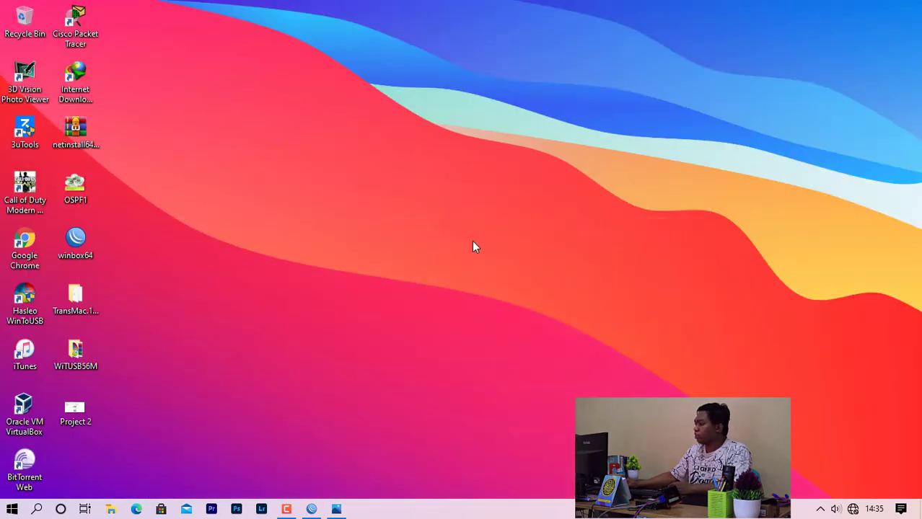
Add a new DHCP client on interface ether1.
{"action": "left_click", "coordinate": [311, 509]}
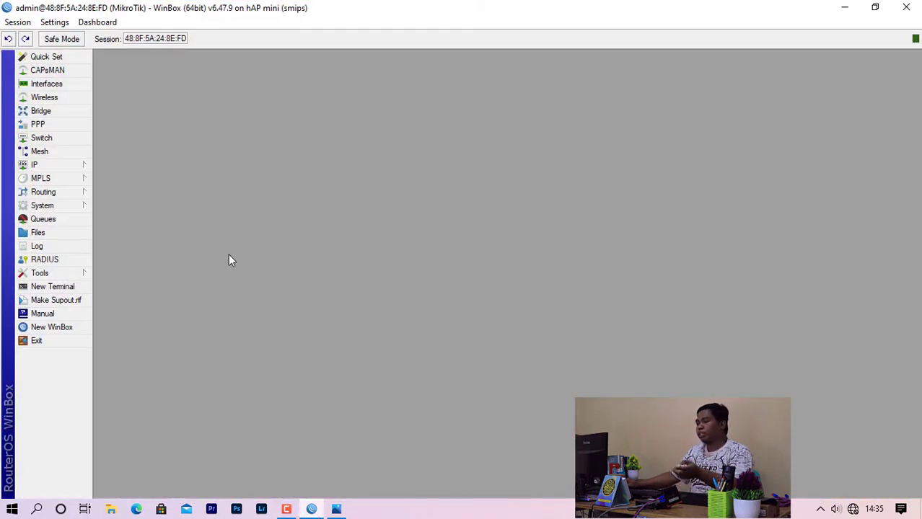
{"action": "left_click", "coordinate": [56, 169]}
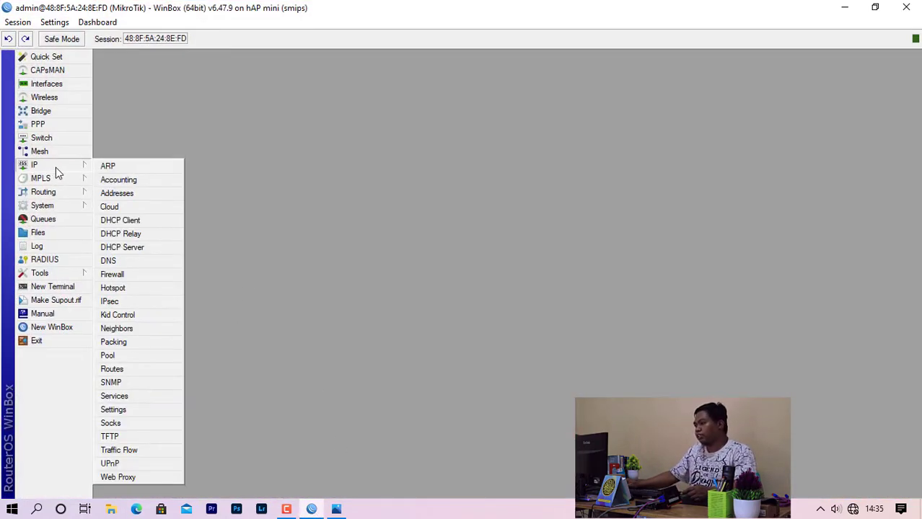
{"action": "left_click", "coordinate": [121, 221]}
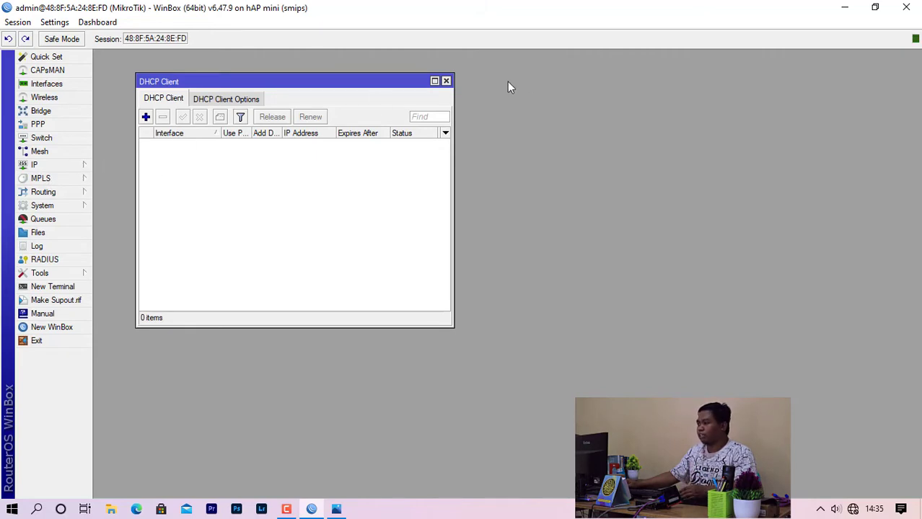
{"action": "left_click", "coordinate": [446, 81]}
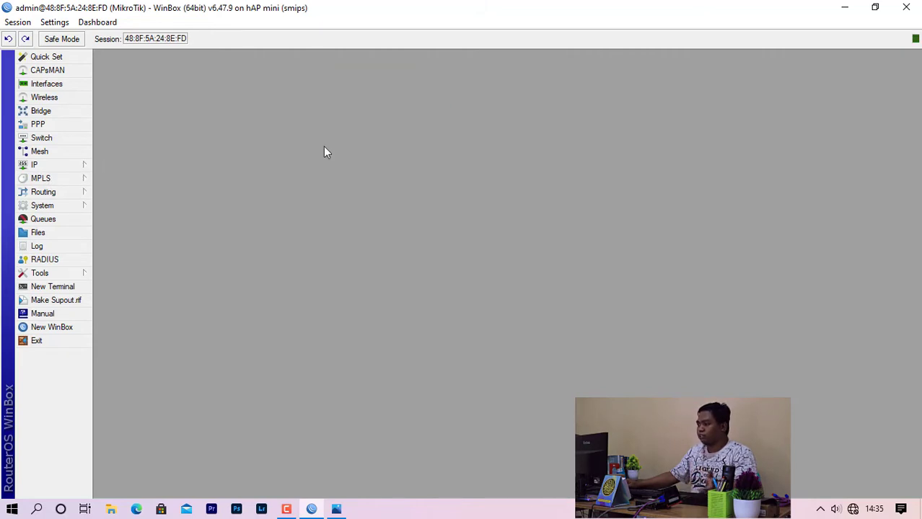
{"action": "left_click", "coordinate": [65, 165]}
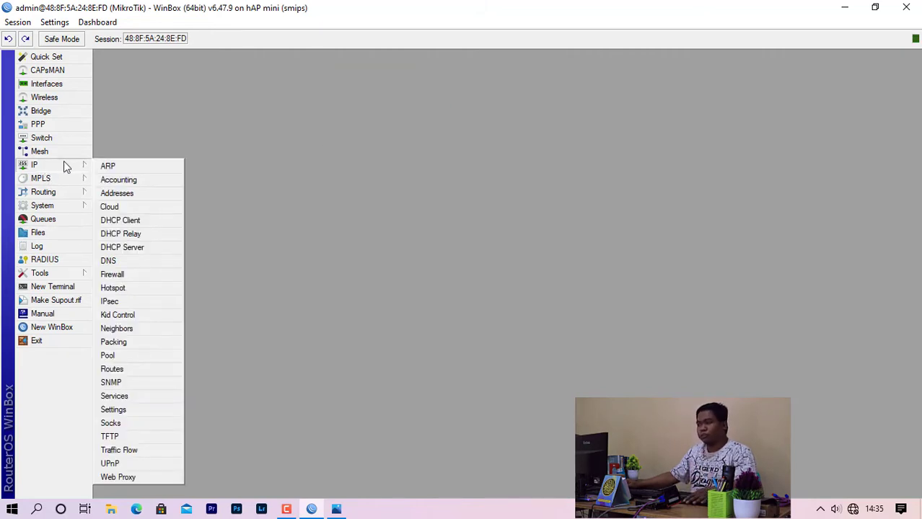
{"action": "left_click", "coordinate": [144, 220]}
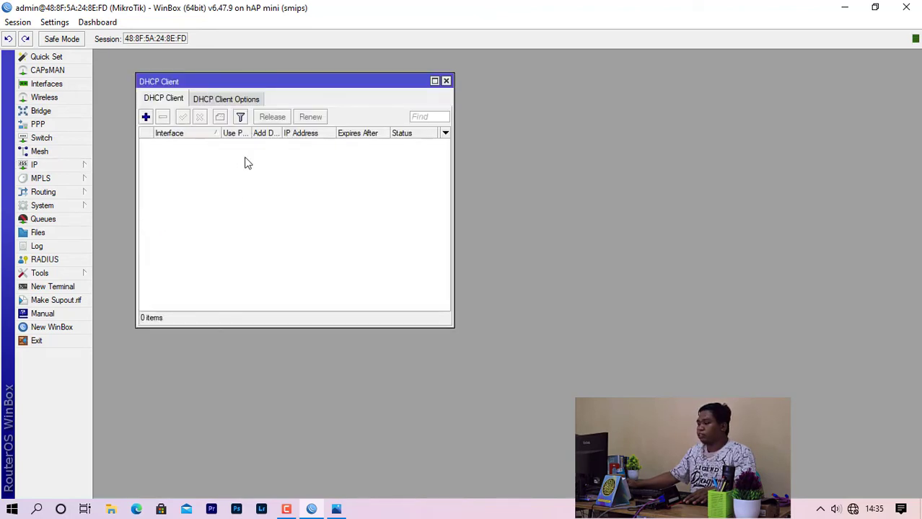
{"action": "left_click", "coordinate": [145, 118]}
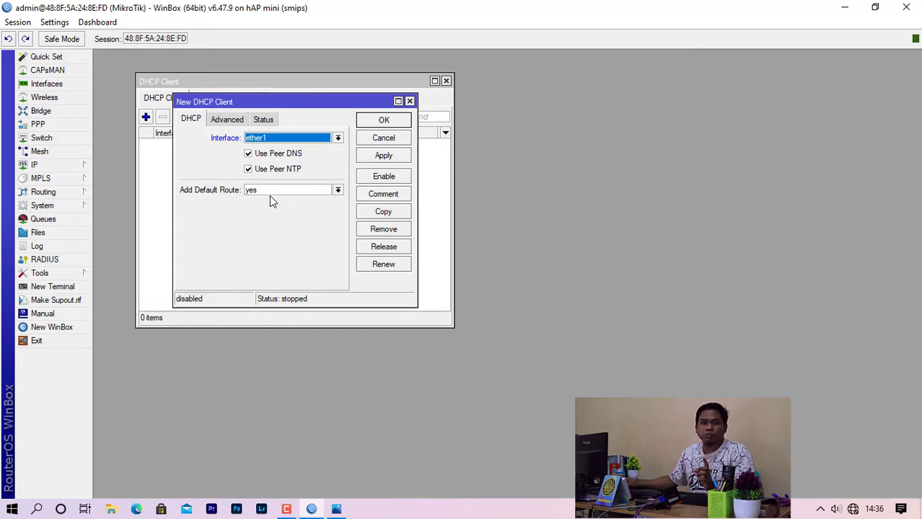
{"action": "left_click", "coordinate": [385, 119]}
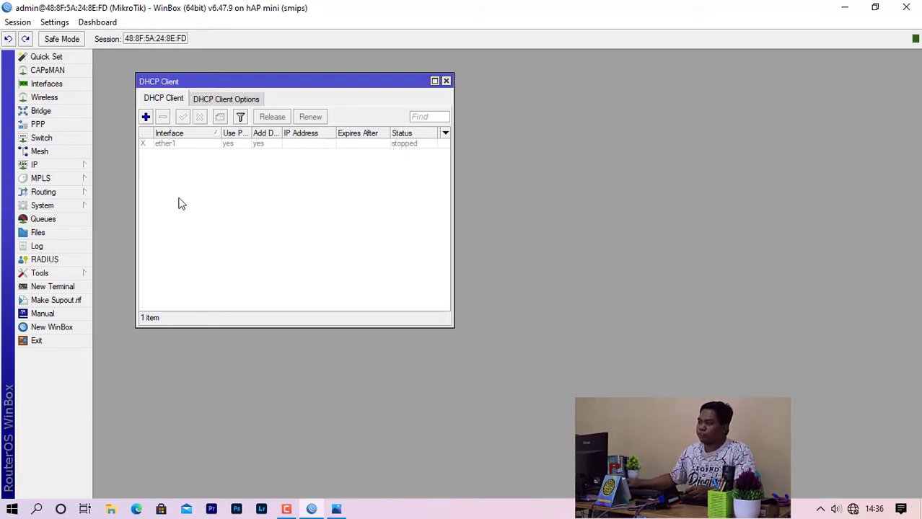
Enable the ether1 DHCP client so it binds a 14.14.14.210 address, then close the list.
{"action": "left_click", "coordinate": [173, 145]}
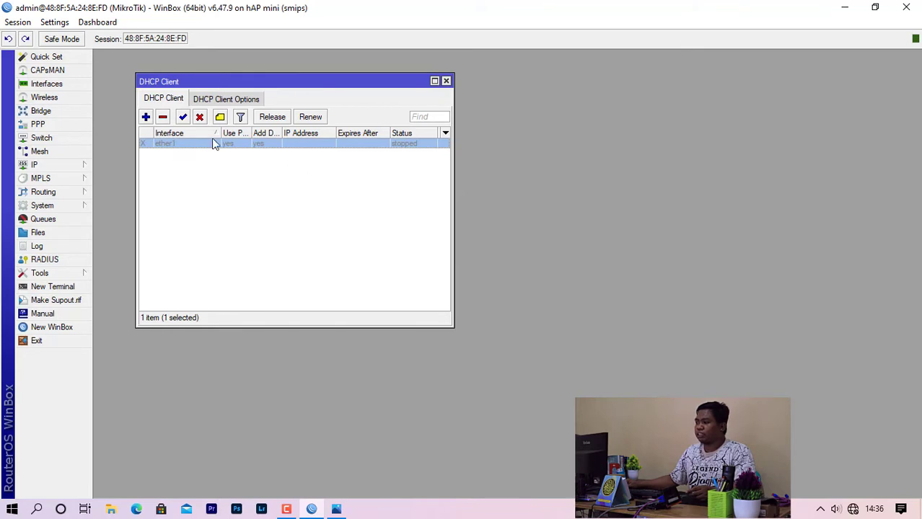
{"action": "left_click", "coordinate": [176, 160]}
{"action": "left_click", "coordinate": [173, 144]}
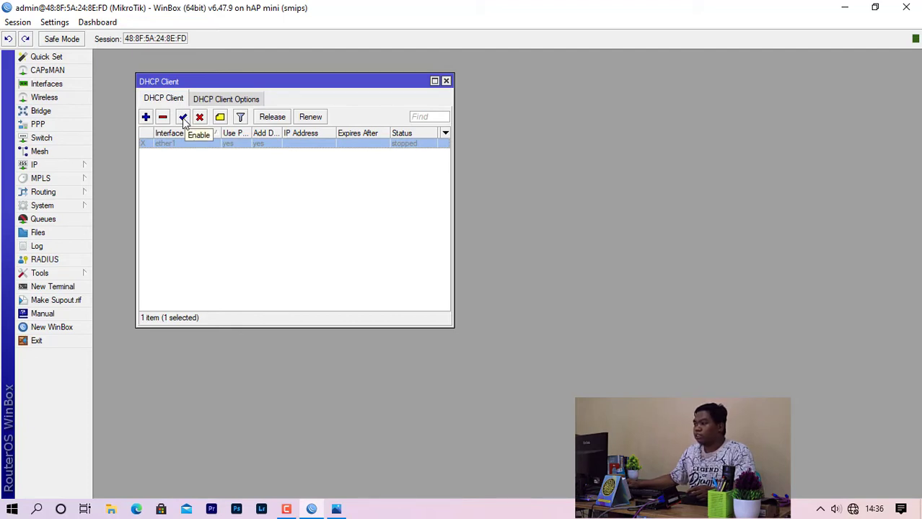
{"action": "left_click", "coordinate": [183, 118]}
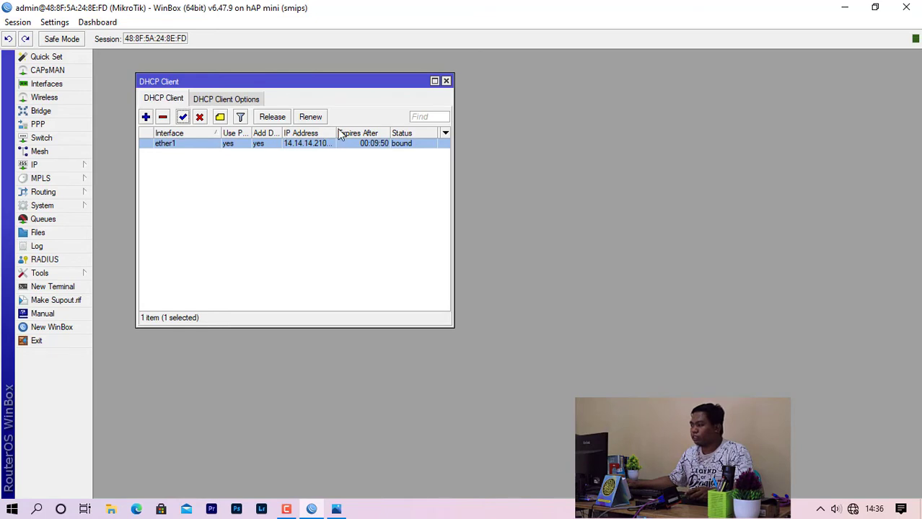
{"action": "left_click", "coordinate": [445, 81]}
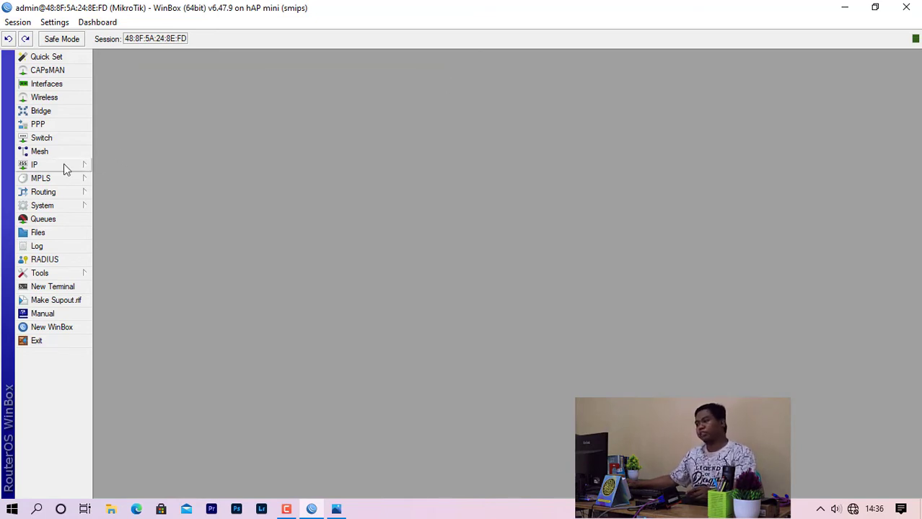
Turn on Allow Remote Requests in DNS settings with servers 203.142.82.222 and 203.142.84.222.
{"action": "left_click", "coordinate": [64, 164]}
{"action": "left_click", "coordinate": [131, 260]}
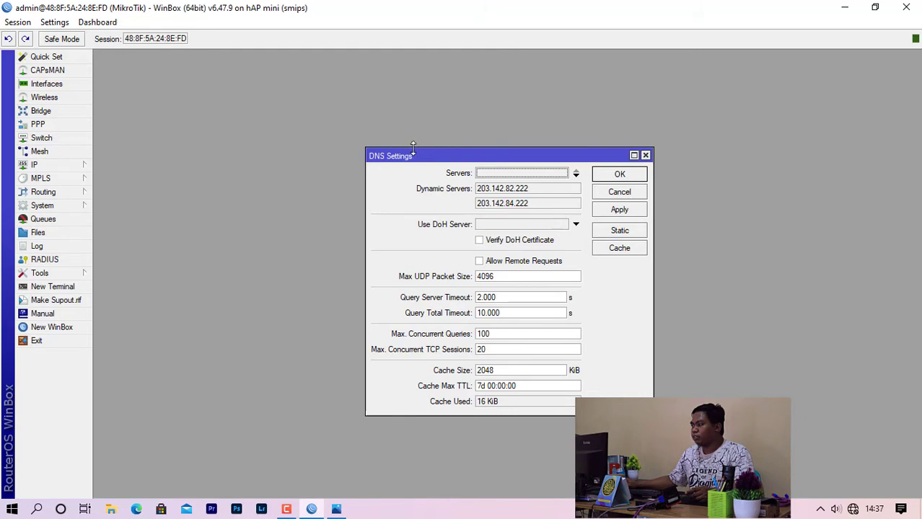
{"action": "left_click", "coordinate": [480, 263]}
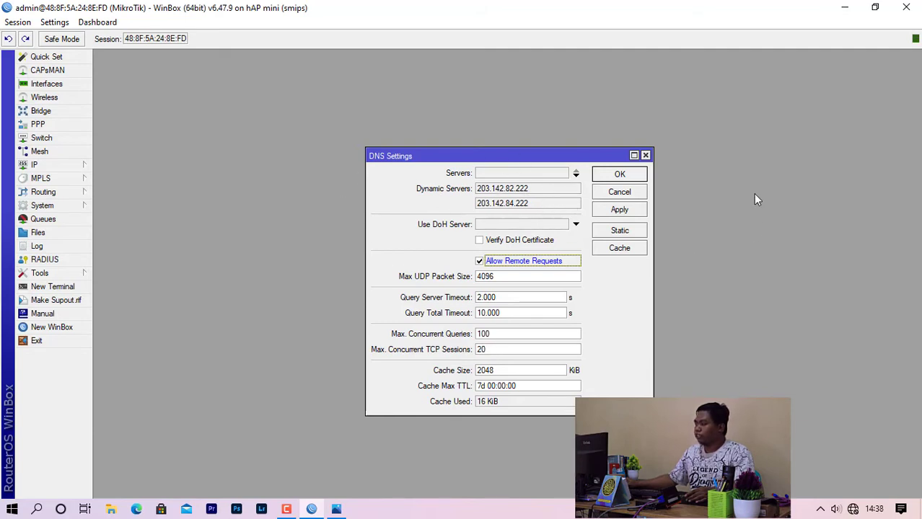
{"action": "left_click", "coordinate": [605, 174]}
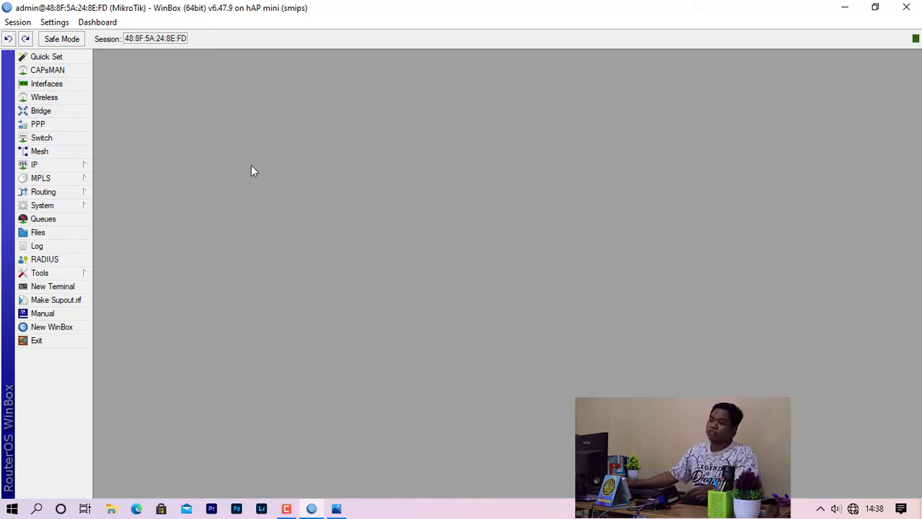
Add a srcnat NAT rule with out-interface ether1 and action masquerade.
{"action": "left_click", "coordinate": [71, 166]}
{"action": "left_click", "coordinate": [148, 275]}
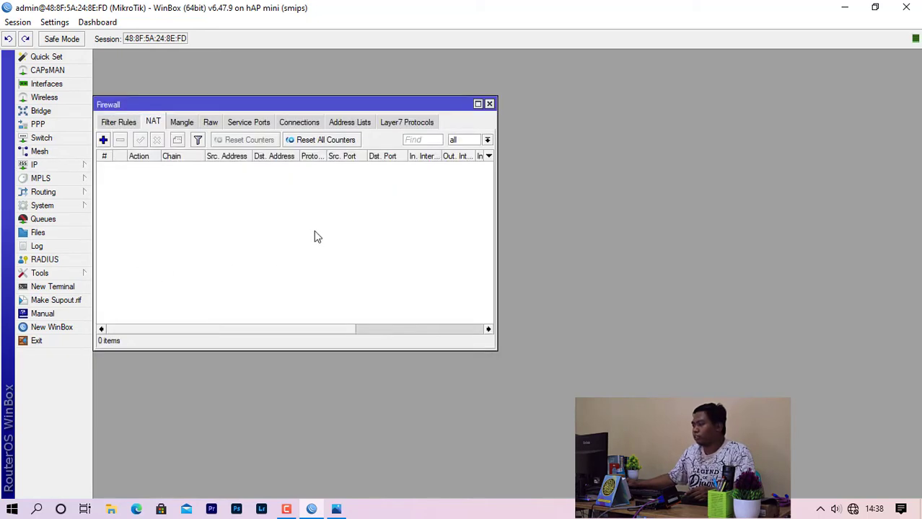
{"action": "left_click", "coordinate": [103, 141]}
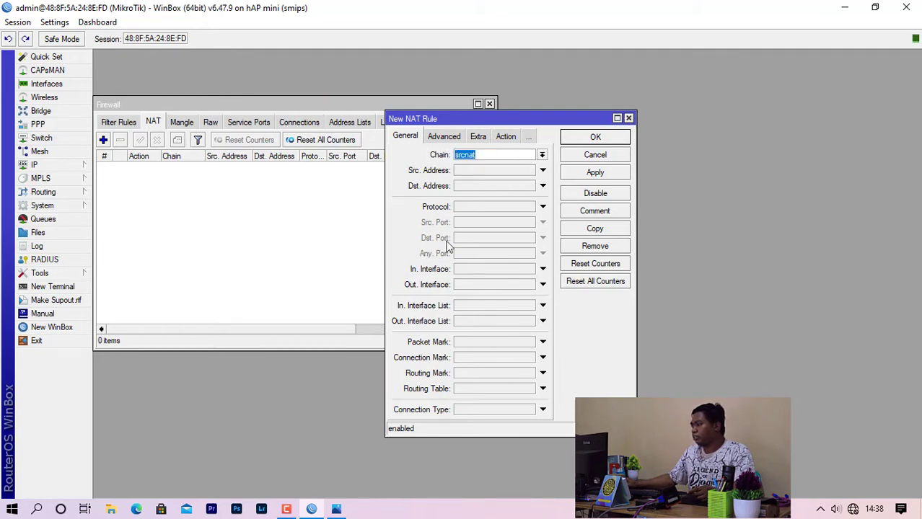
{"action": "left_click", "coordinate": [475, 286]}
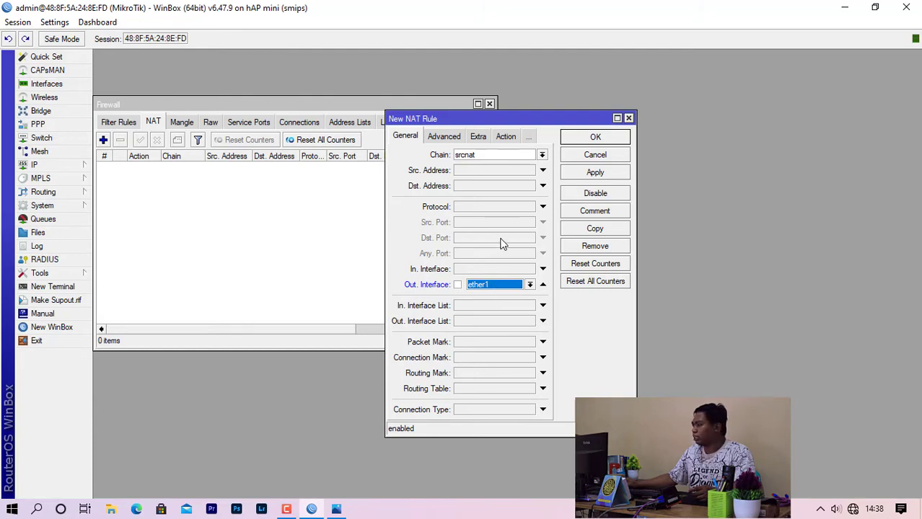
{"action": "left_click", "coordinate": [505, 137]}
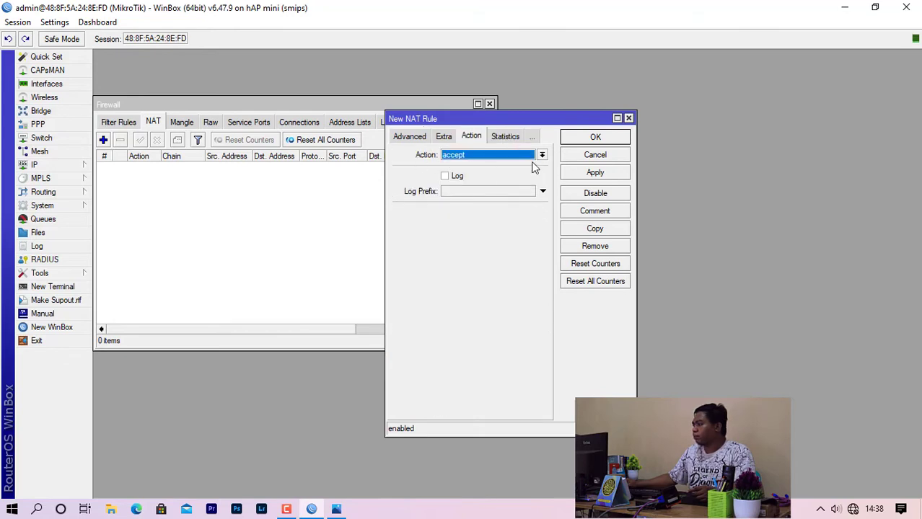
{"action": "left_click", "coordinate": [494, 158]}
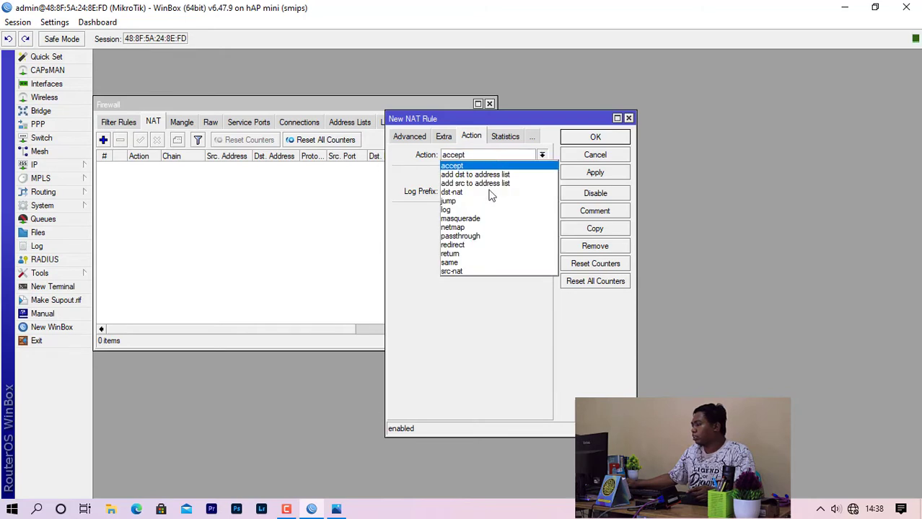
{"action": "left_click", "coordinate": [491, 218]}
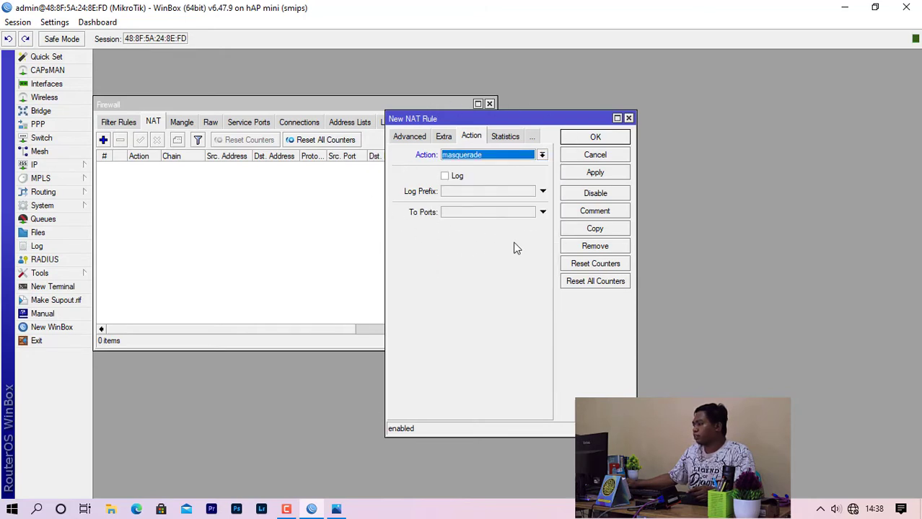
{"action": "left_click", "coordinate": [605, 139]}
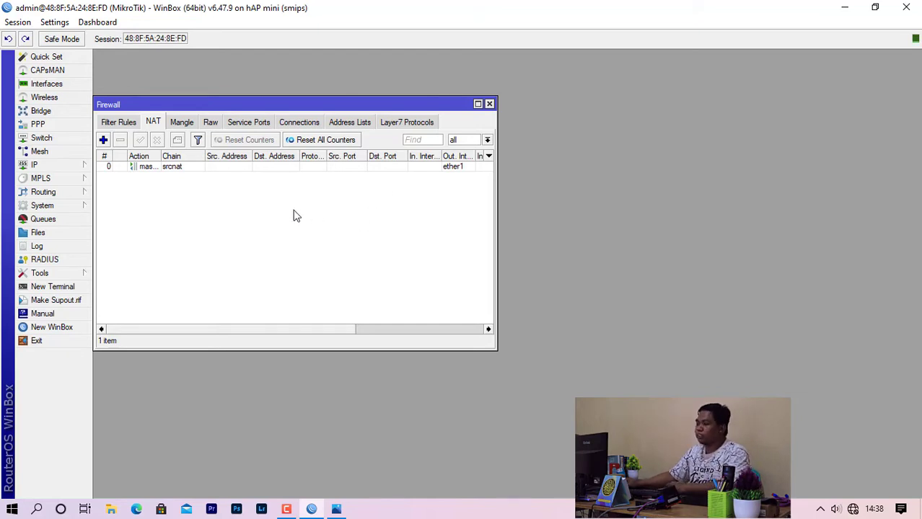
{"action": "left_click", "coordinate": [75, 288]}
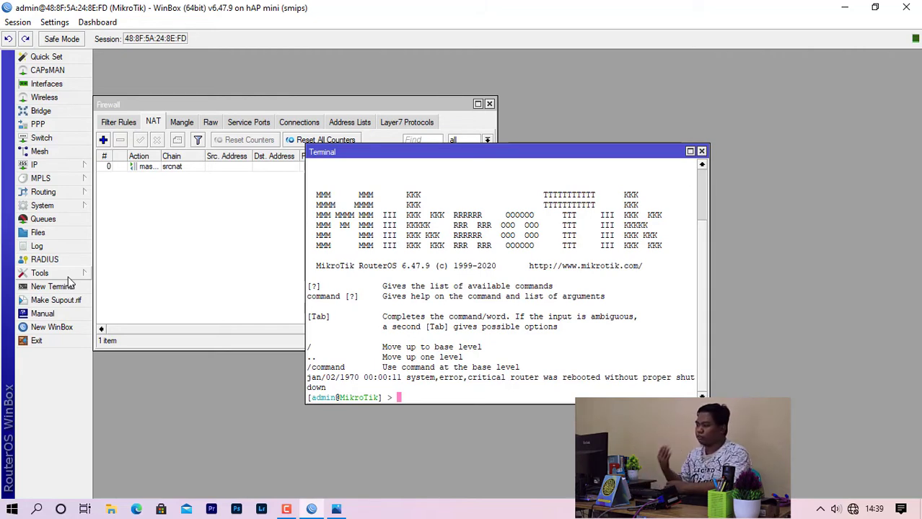
{"action": "type", "text": "ping w"}
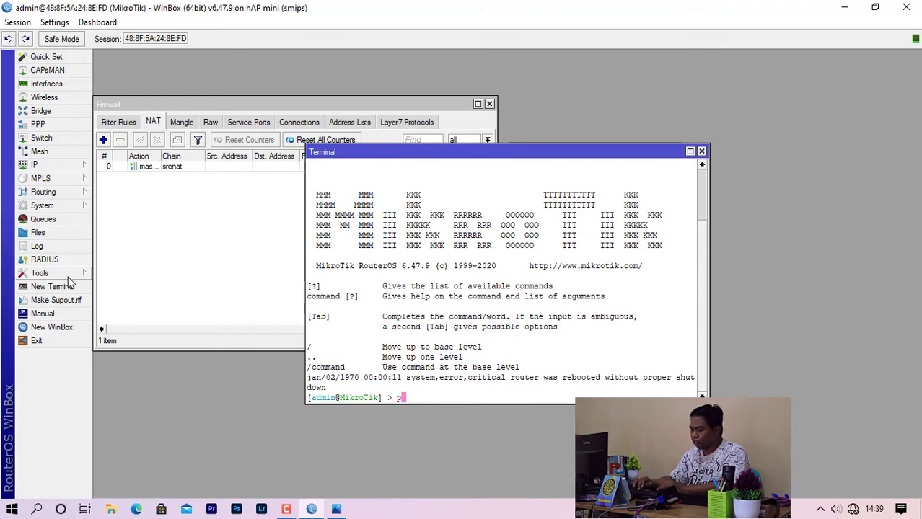
{"action": "type", "text": "ww"}
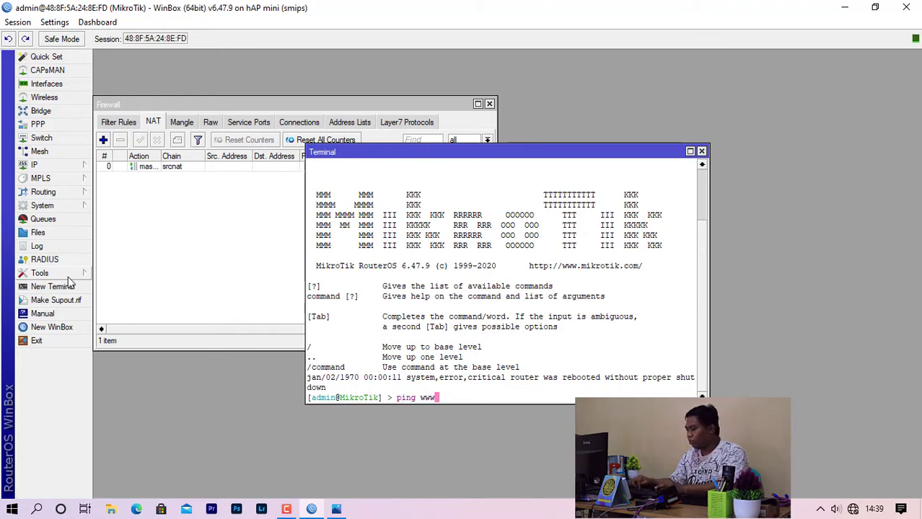
{"action": "type", "text": ".goog"}
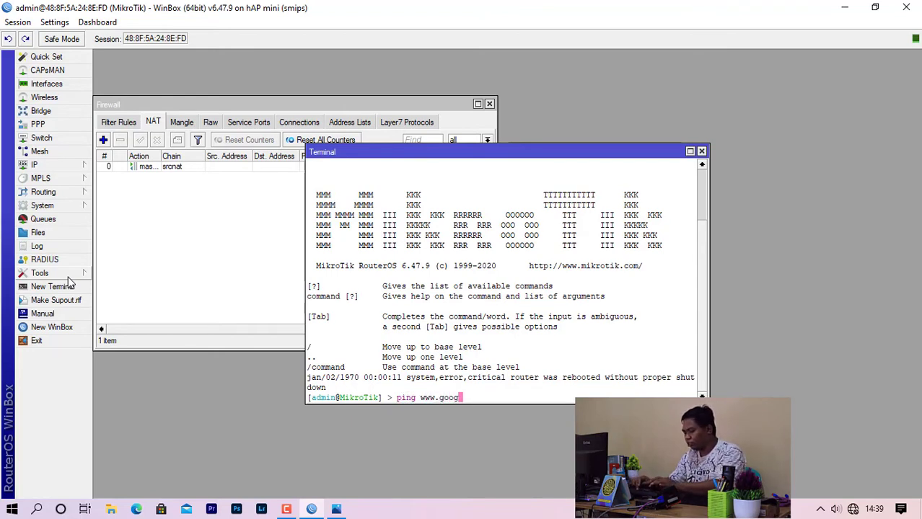
{"action": "type", "text": "le.co.id"}
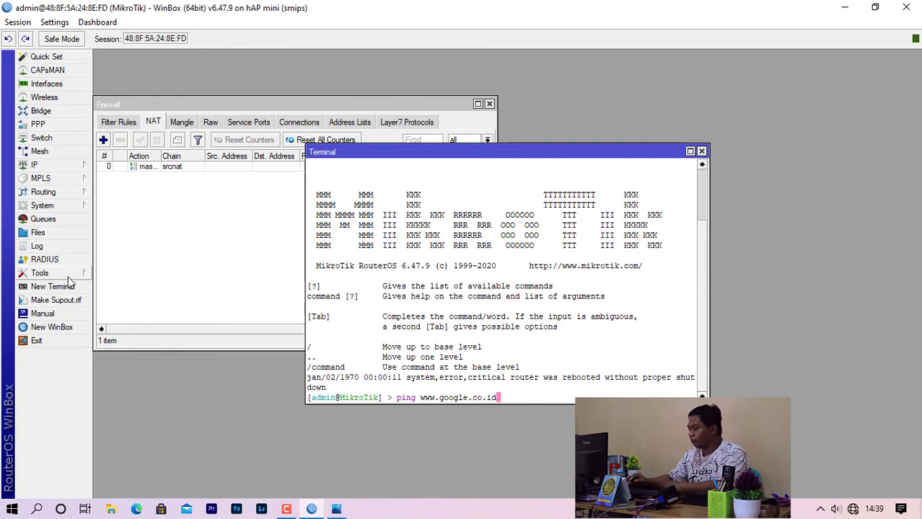
{"action": "key", "text": "Return"}
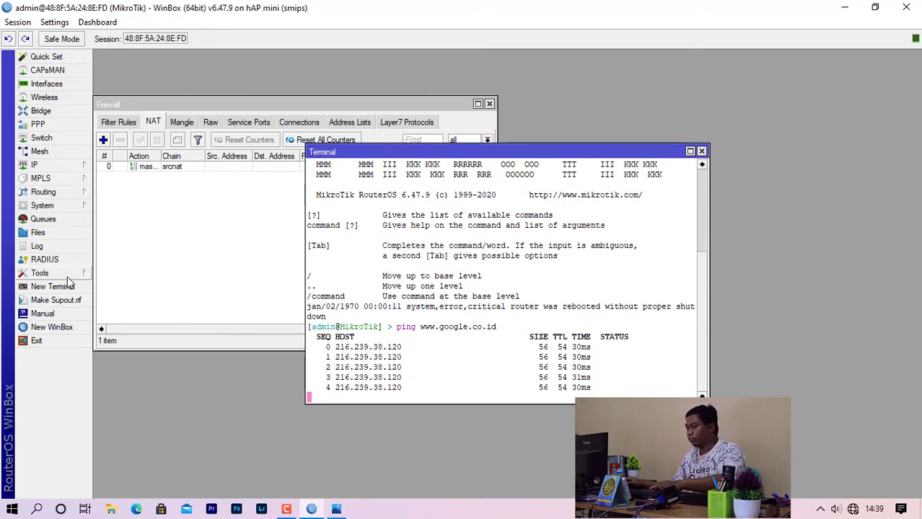
{"action": "key", "text": "ctrl+c"}
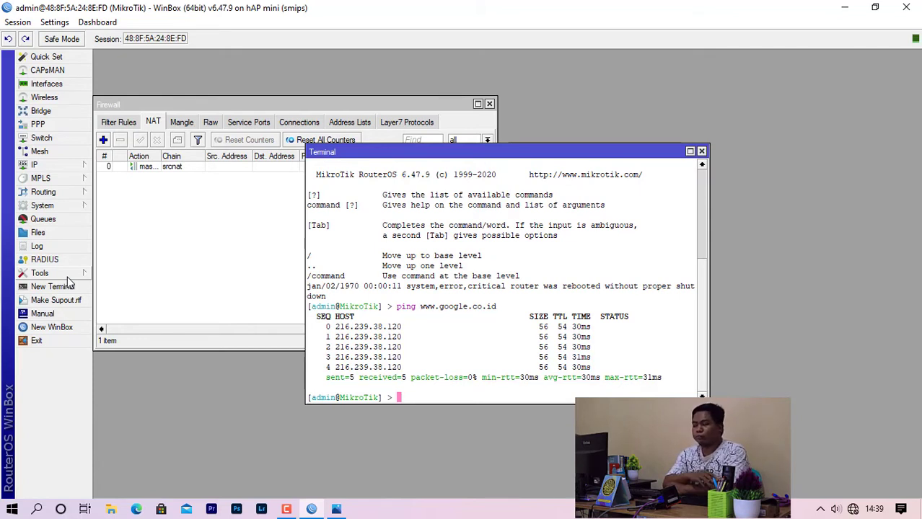
{"action": "left_click", "coordinate": [701, 152]}
Close the Firewall window and add IP address 192.168.100.1/24 on ether2.
{"action": "left_click", "coordinate": [490, 103]}
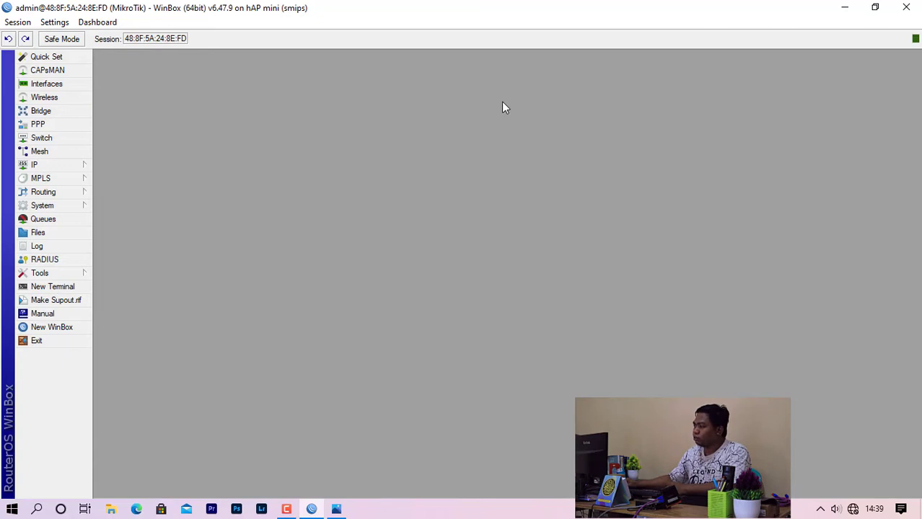
{"action": "left_click", "coordinate": [73, 166]}
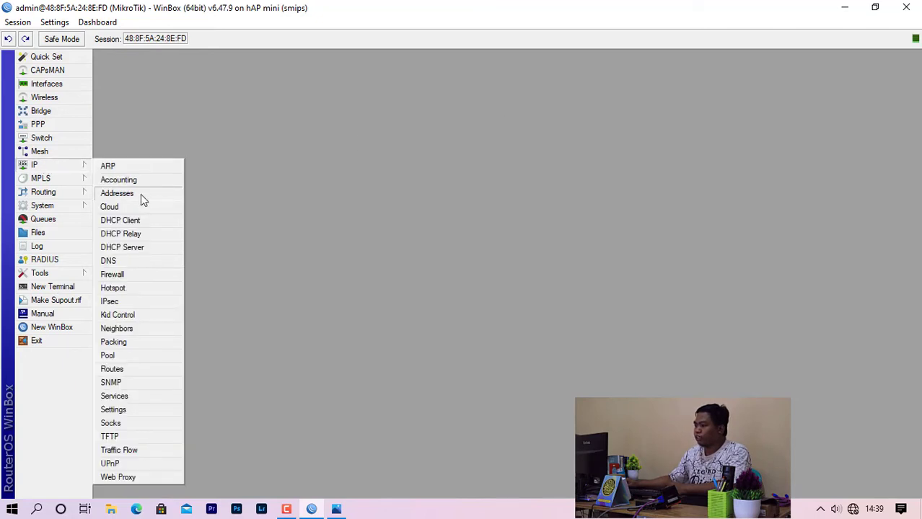
{"action": "left_click", "coordinate": [335, 153]}
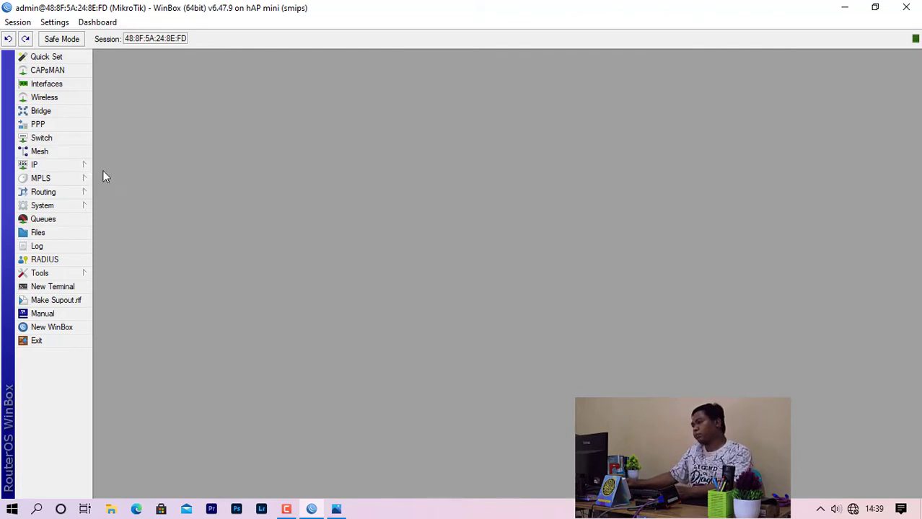
{"action": "left_click", "coordinate": [81, 167]}
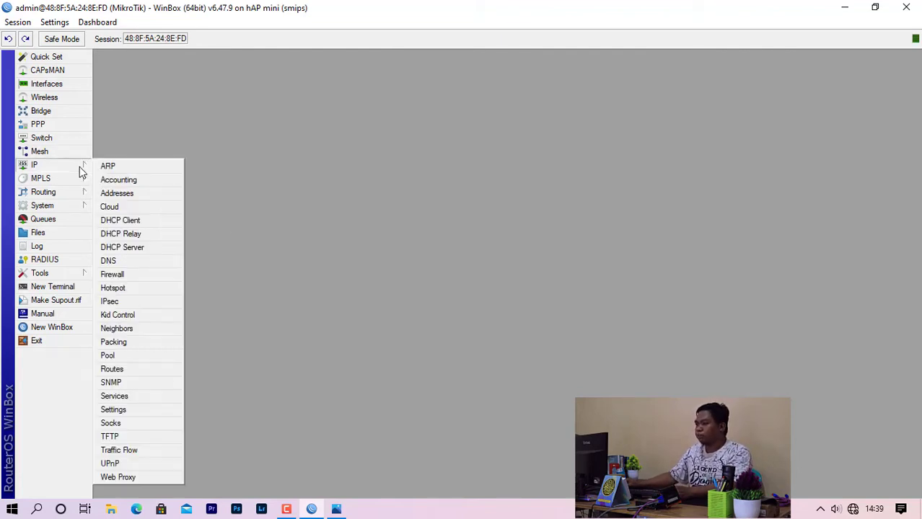
{"action": "left_click", "coordinate": [132, 194]}
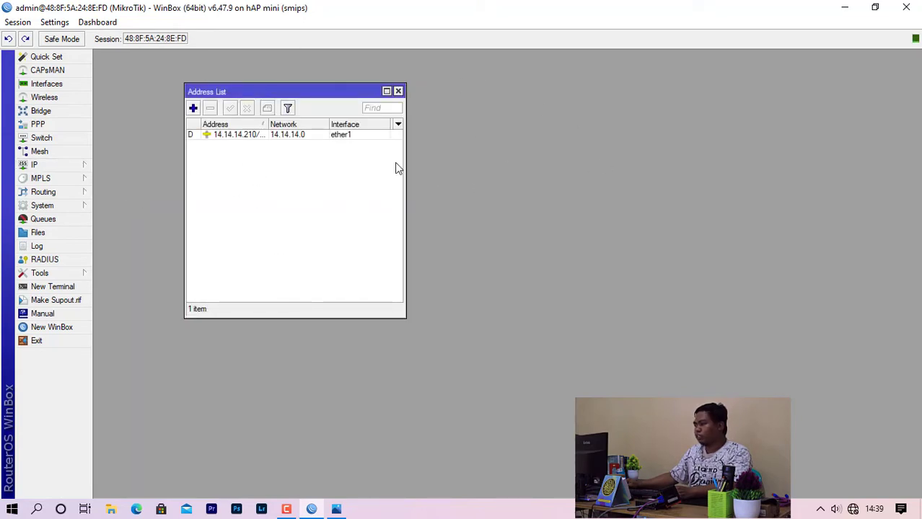
{"action": "left_click", "coordinate": [193, 109]}
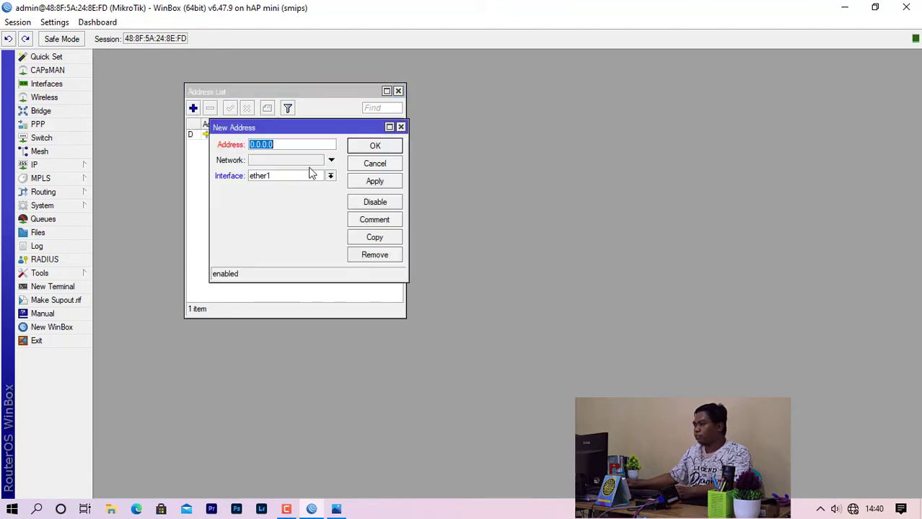
{"action": "type", "text": "192.168"}
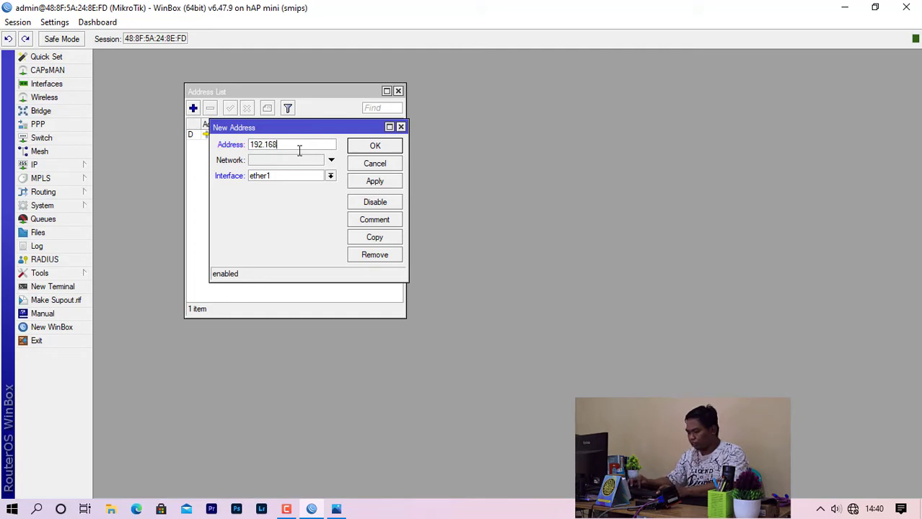
{"action": "type", "text": ".100.1"}
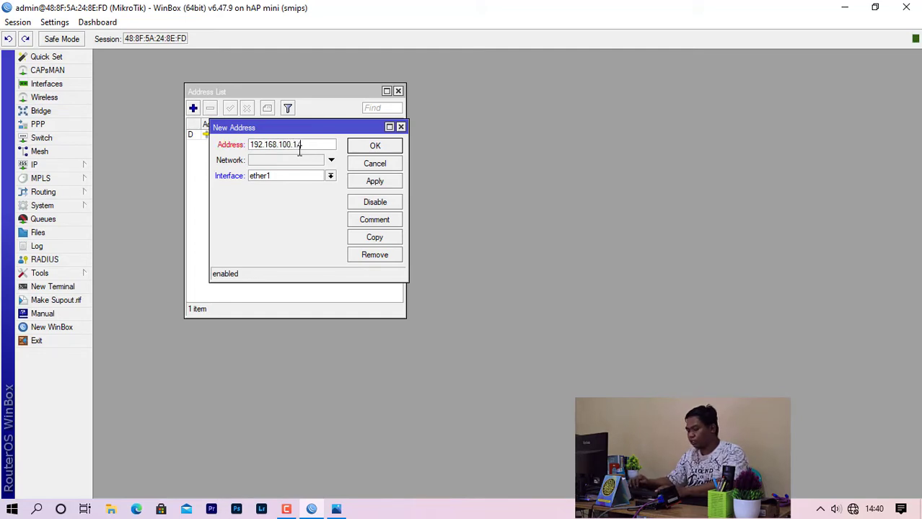
{"action": "type", "text": "/24"}
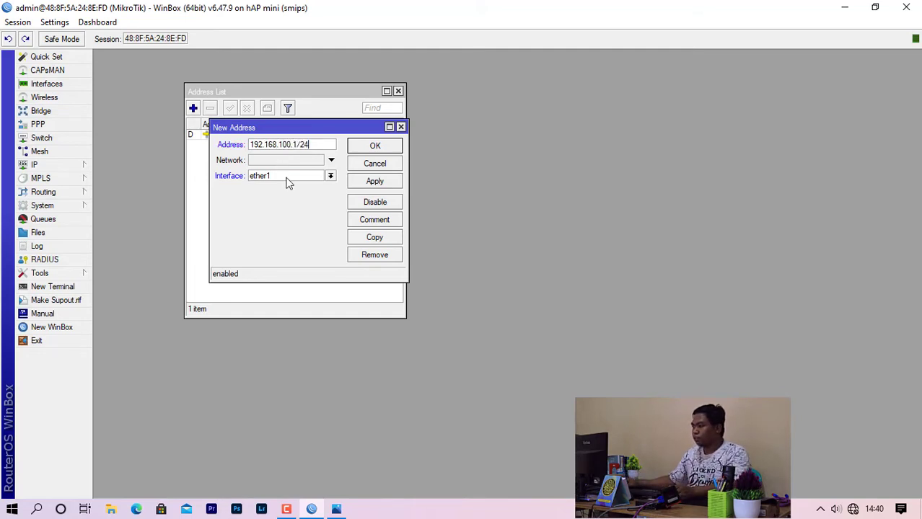
{"action": "left_click", "coordinate": [289, 177]}
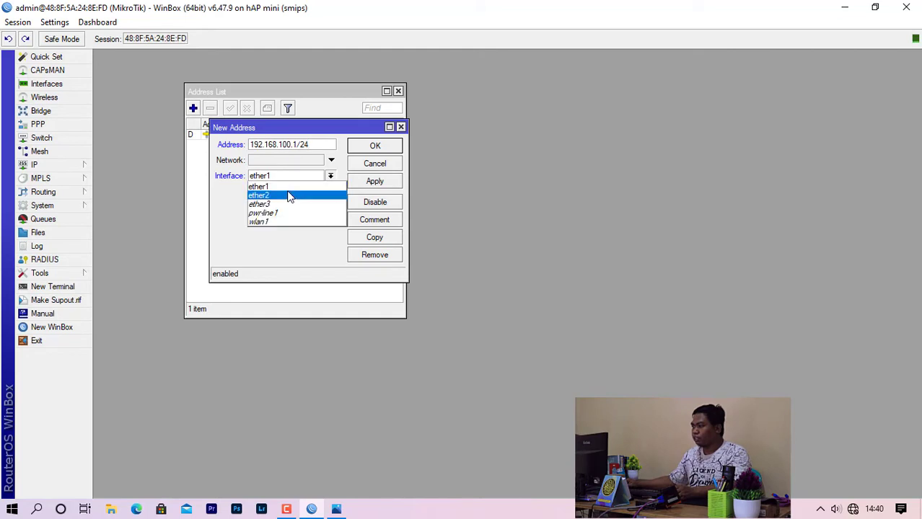
{"action": "left_click", "coordinate": [288, 195]}
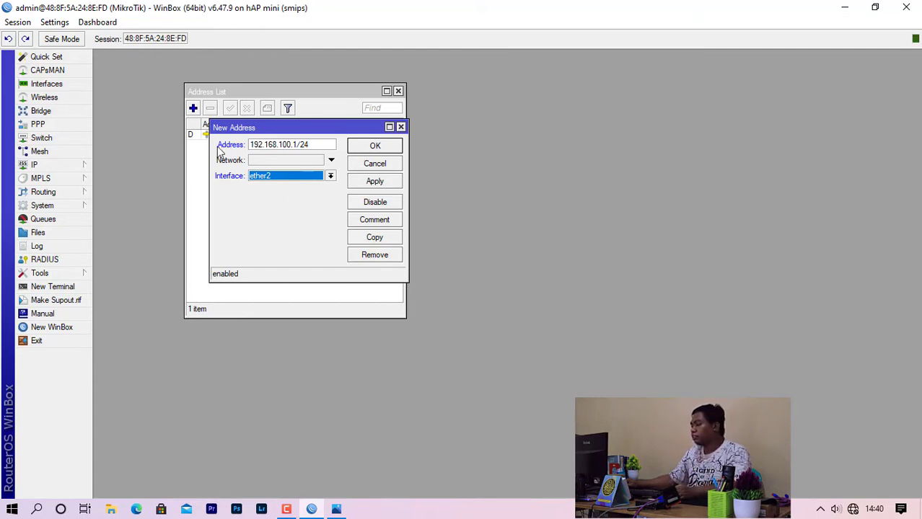
{"action": "left_click", "coordinate": [375, 147]}
{"action": "left_click", "coordinate": [301, 146]}
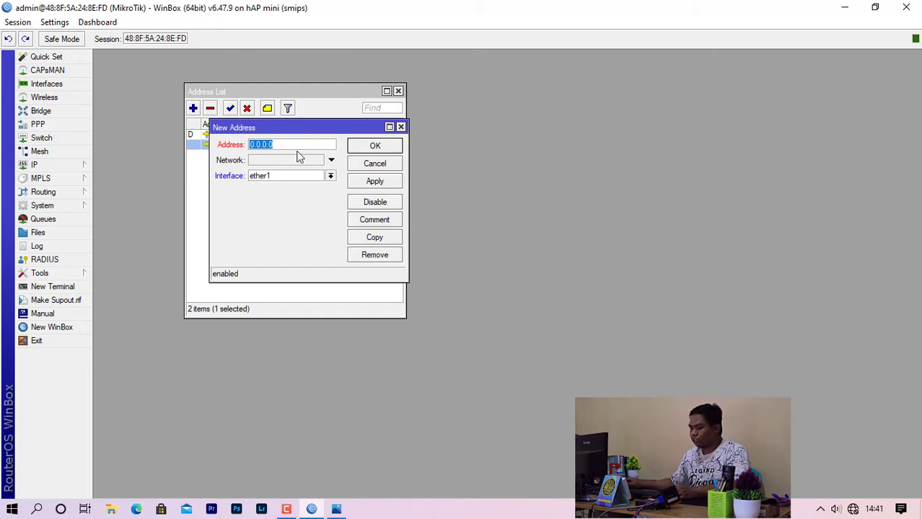
Add 192.168.200.1/24 on wlan1, widen the Address column, and close the address list.
{"action": "type", "text": "192.1"}
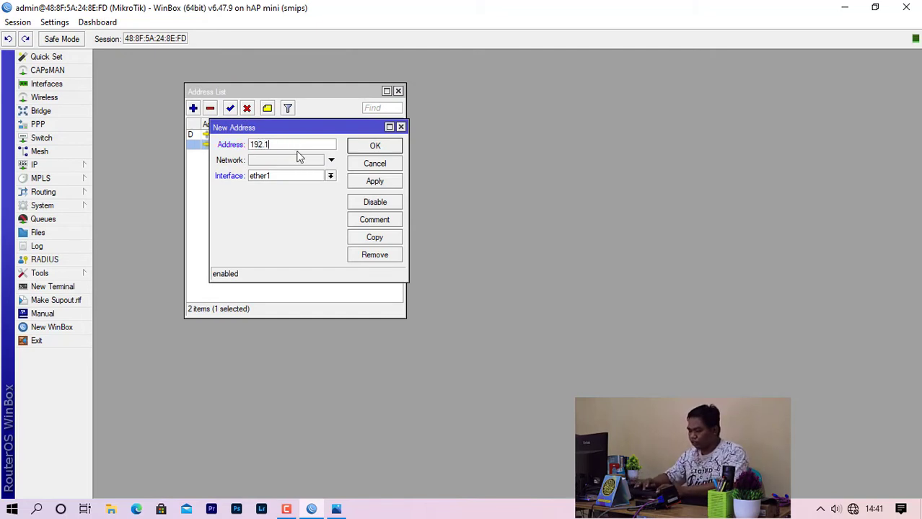
{"action": "type", "text": "68.200.1/24"}
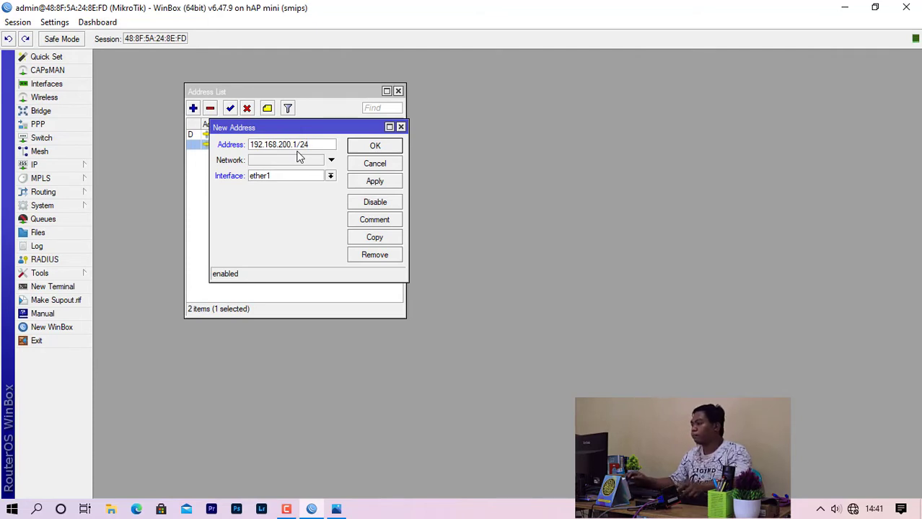
{"action": "left_click", "coordinate": [330, 176]}
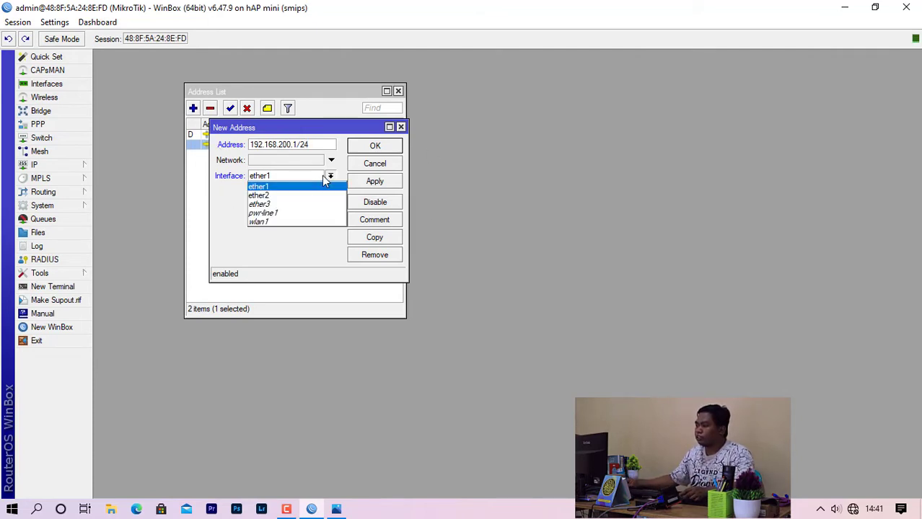
{"action": "left_click", "coordinate": [268, 223]}
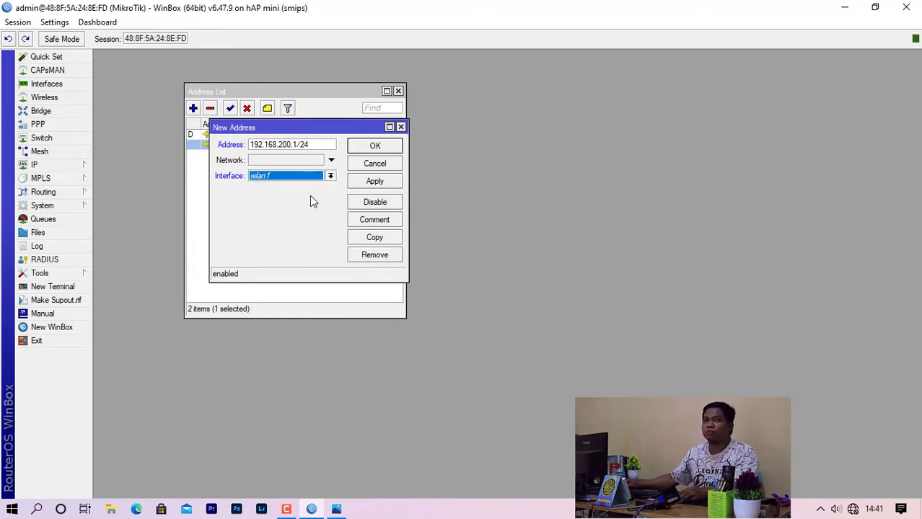
{"action": "left_click", "coordinate": [372, 148]}
{"action": "left_click", "coordinate": [268, 199]}
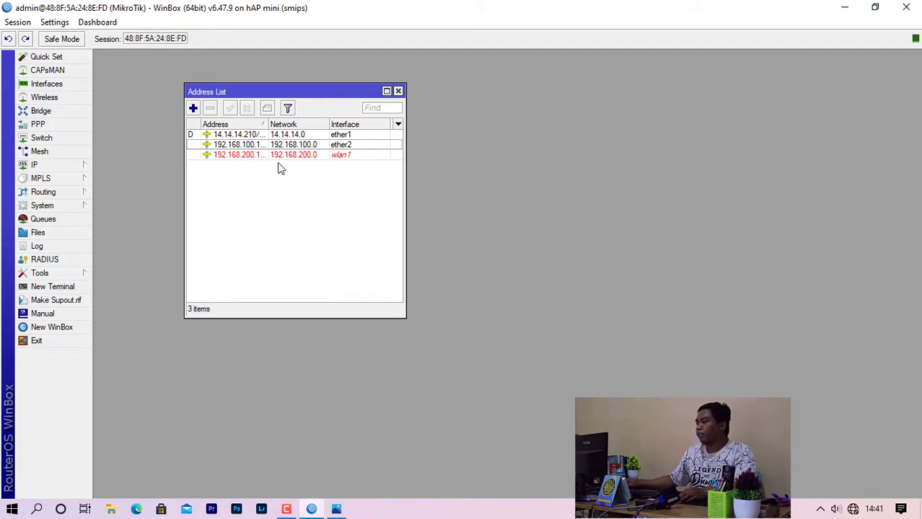
{"action": "double_click", "coordinate": [268, 124]}
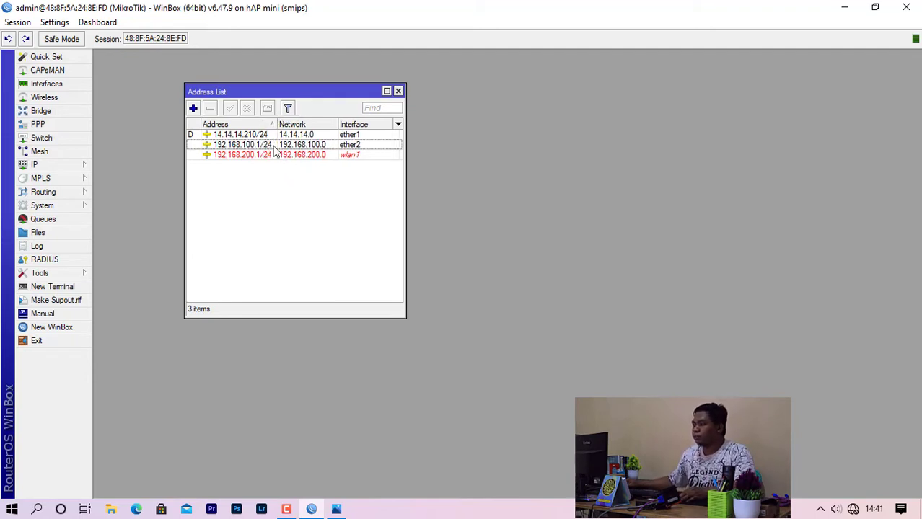
{"action": "left_click", "coordinate": [276, 155]}
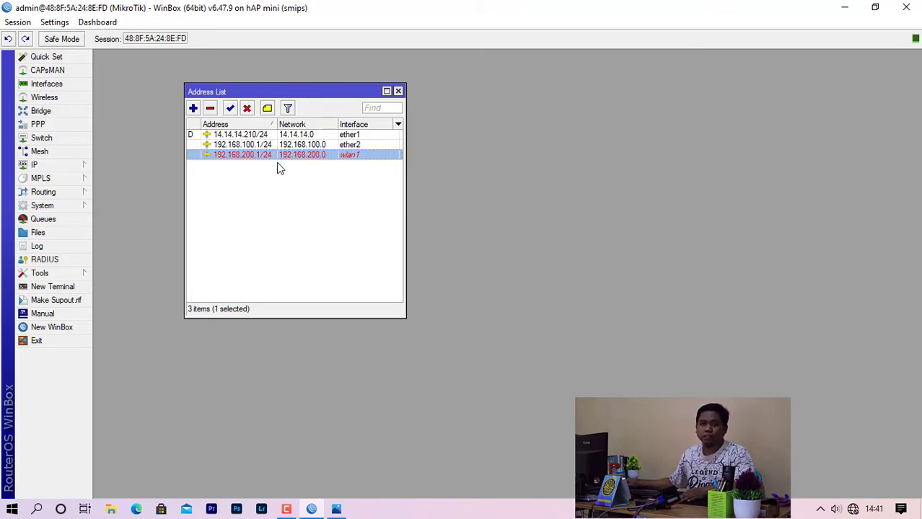
{"action": "left_click", "coordinate": [397, 91]}
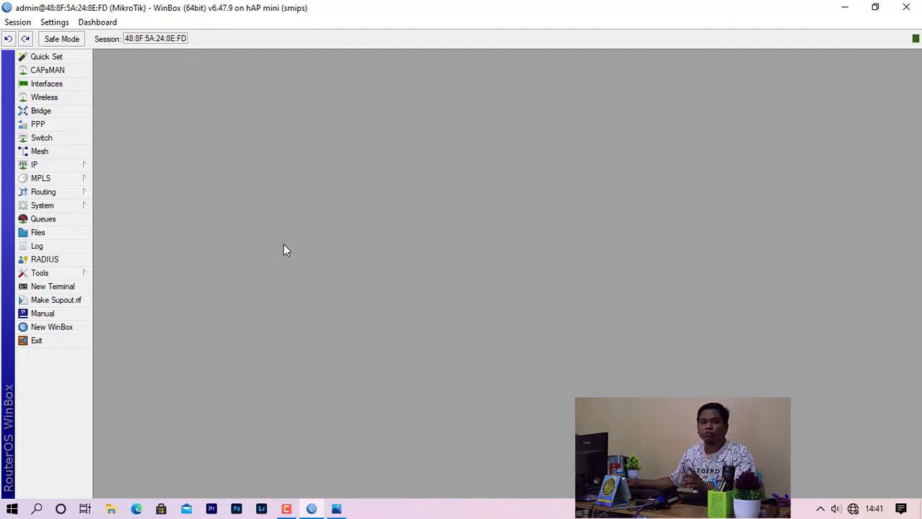
Run DHCP Setup on ether2, accepting the 192.168.100.0/24 address space and gateway.
{"action": "left_click", "coordinate": [54, 165]}
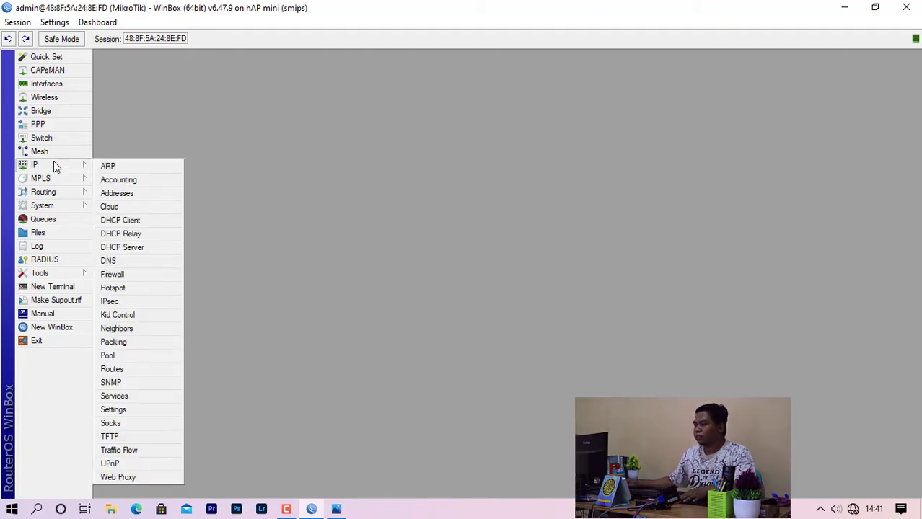
{"action": "left_click", "coordinate": [122, 247]}
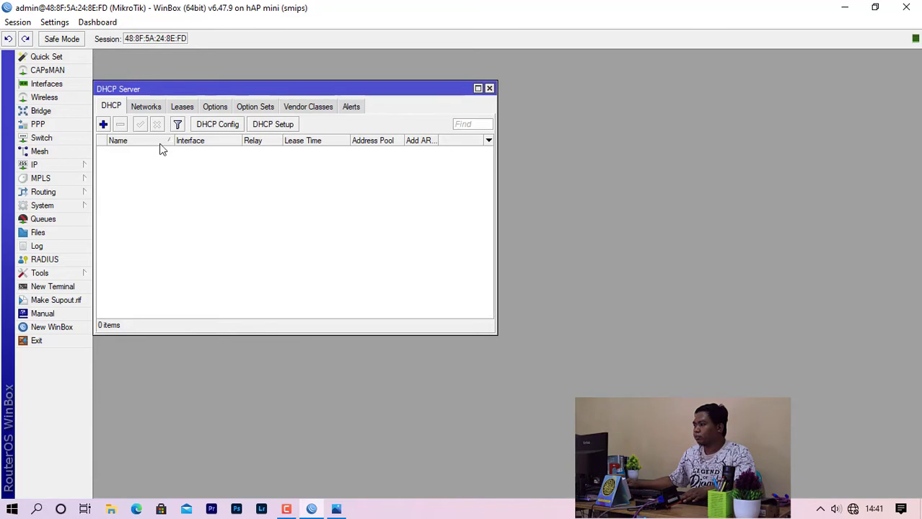
{"action": "left_click", "coordinate": [273, 128]}
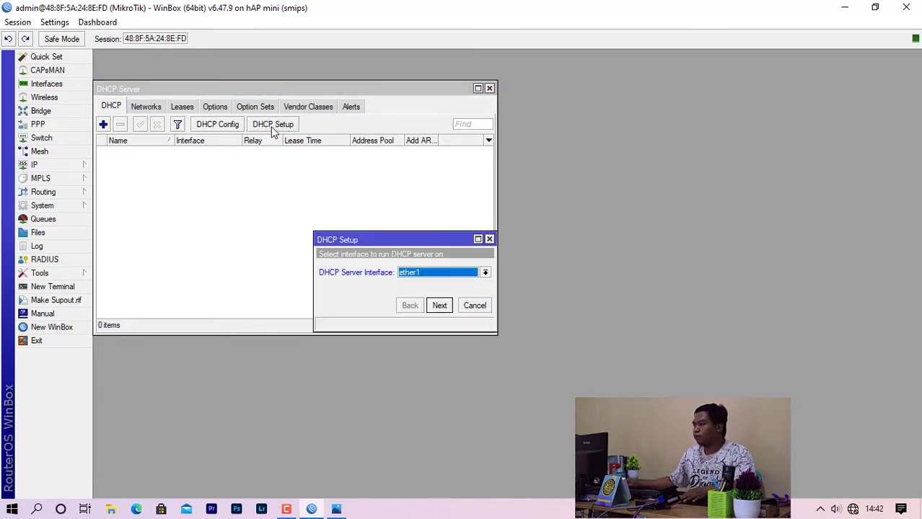
{"action": "left_click_drag", "start_coordinate": [437, 243], "coordinate": [263, 147]}
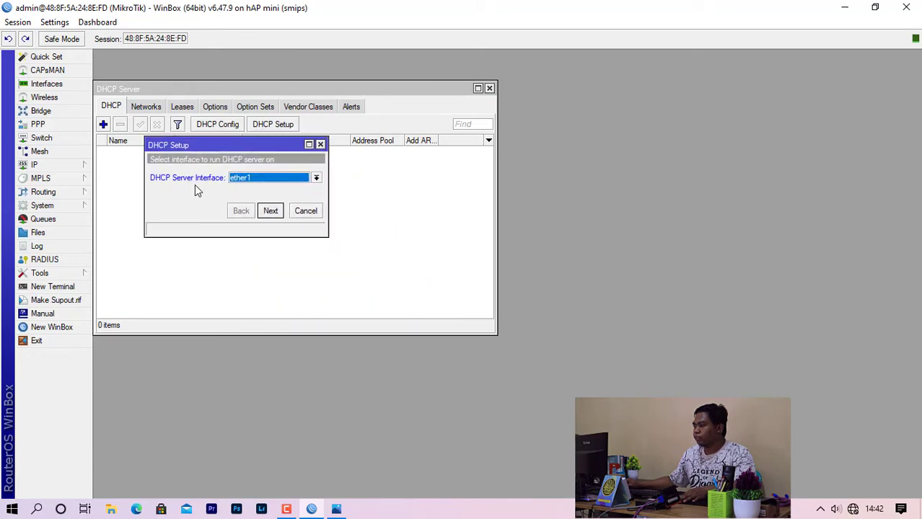
{"action": "left_click", "coordinate": [316, 178]}
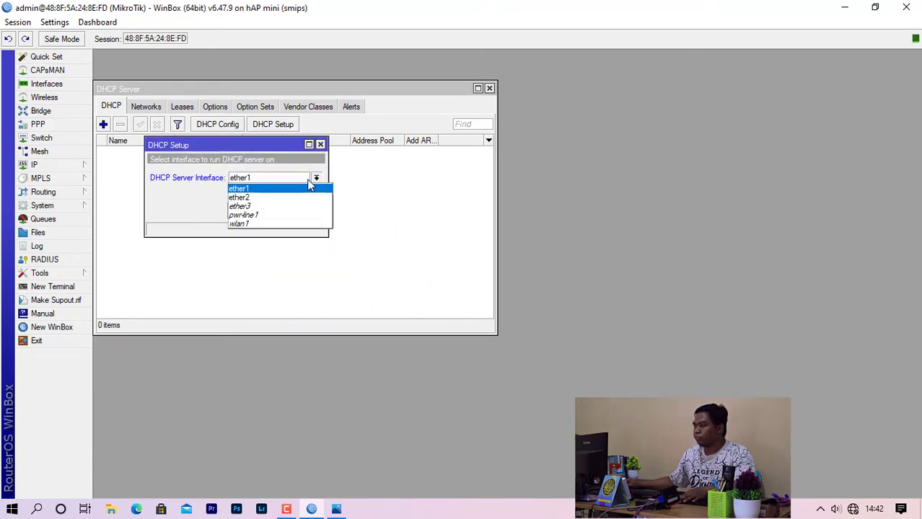
{"action": "left_click", "coordinate": [288, 197]}
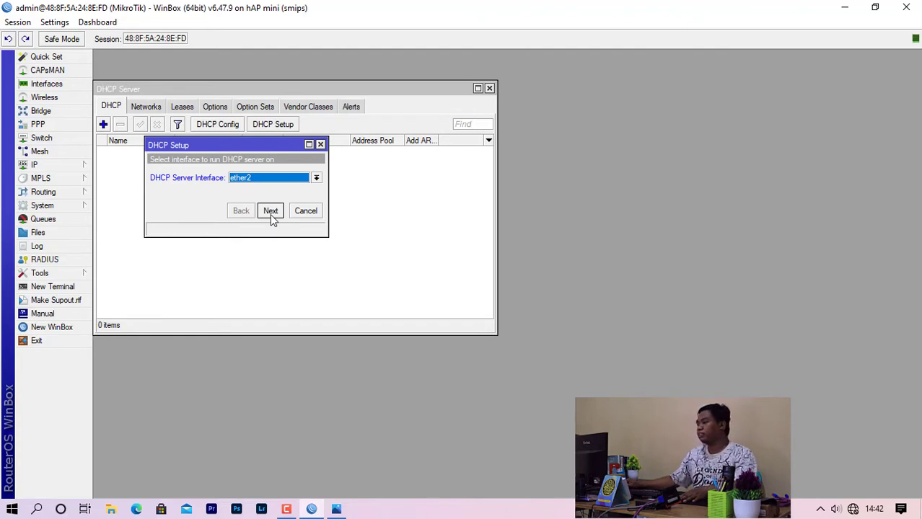
{"action": "left_click", "coordinate": [270, 210]}
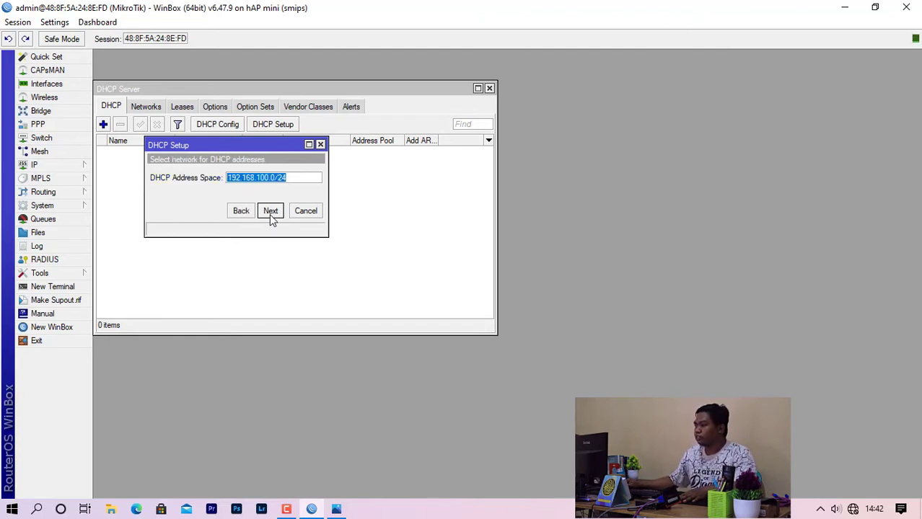
{"action": "left_click", "coordinate": [270, 212]}
{"action": "left_click", "coordinate": [272, 211]}
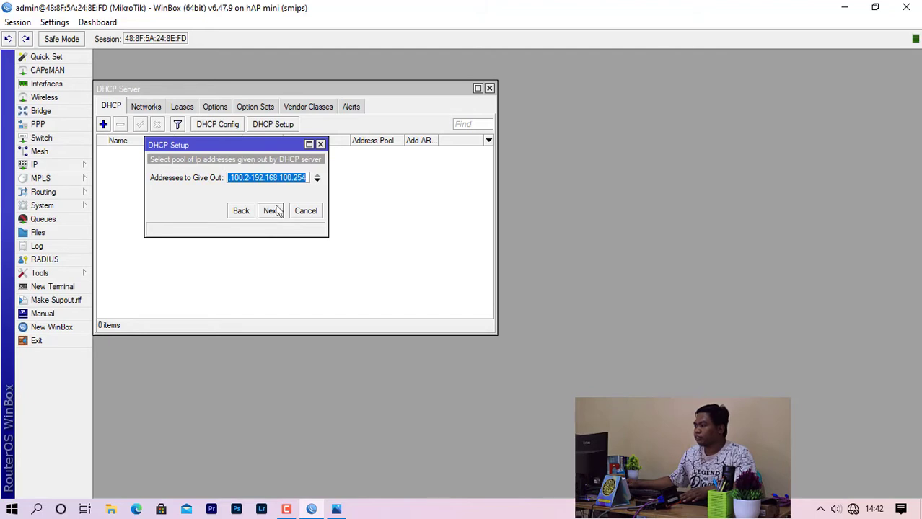
Change the addresses to give out to 192.168.100.10-192.168.100.50.
{"action": "left_click_drag", "start_coordinate": [329, 161], "coordinate": [403, 161]}
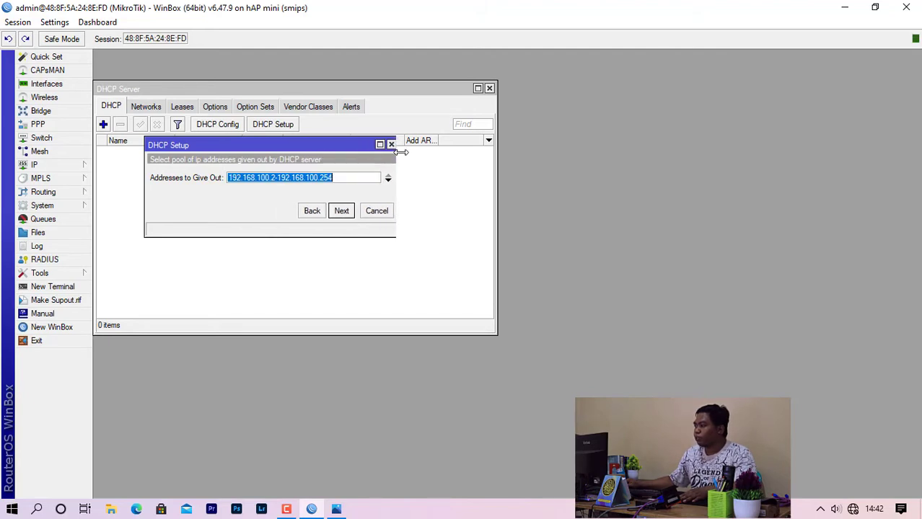
{"action": "left_click", "coordinate": [274, 178]}
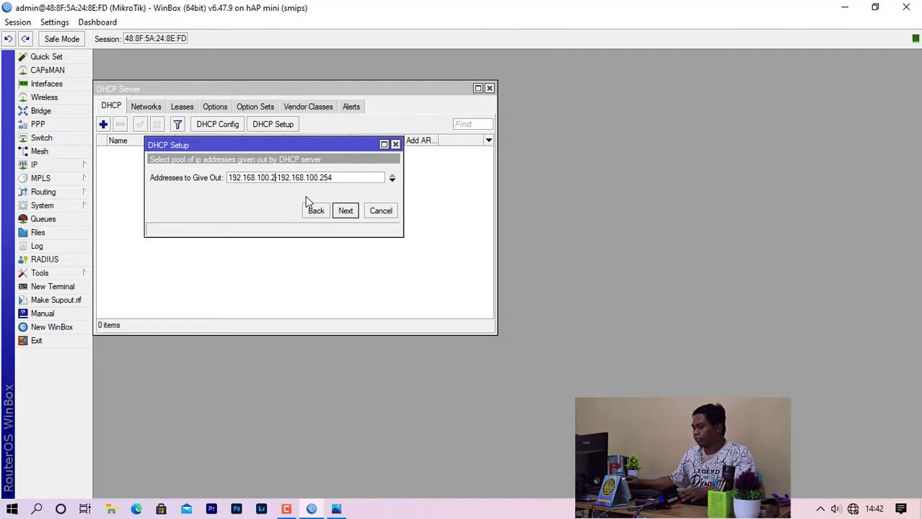
{"action": "key", "text": "BackSpace"}
{"action": "type", "text": "10"}
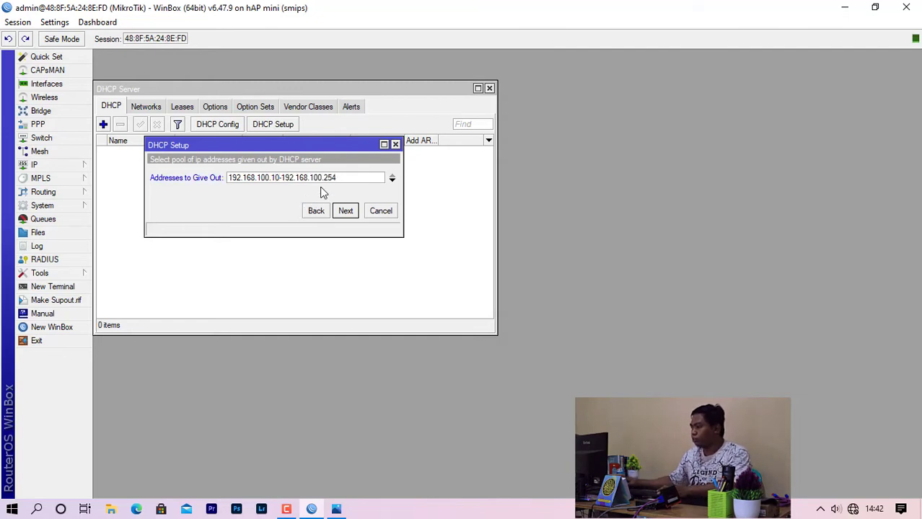
{"action": "key", "text": "BackSpace"}
{"action": "key", "text": "BackSpace"}
{"action": "key", "text": "BackSpace"}
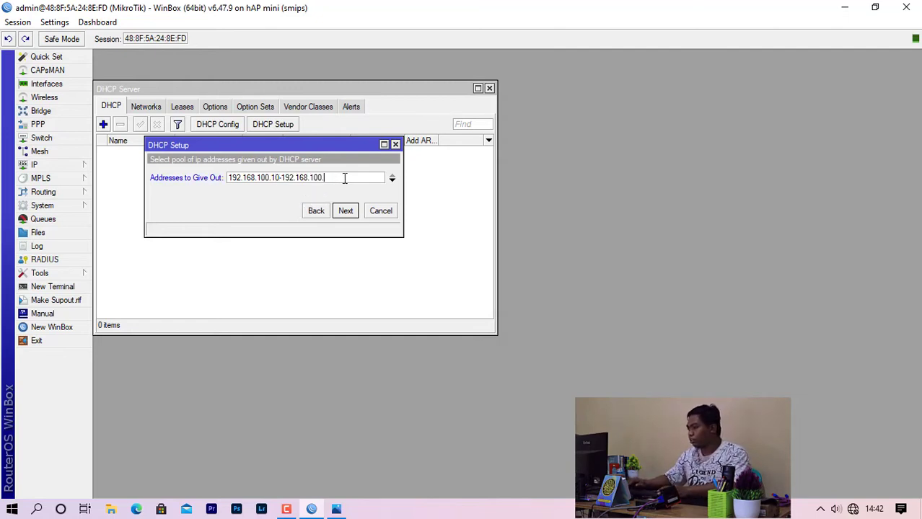
{"action": "type", "text": "50"}
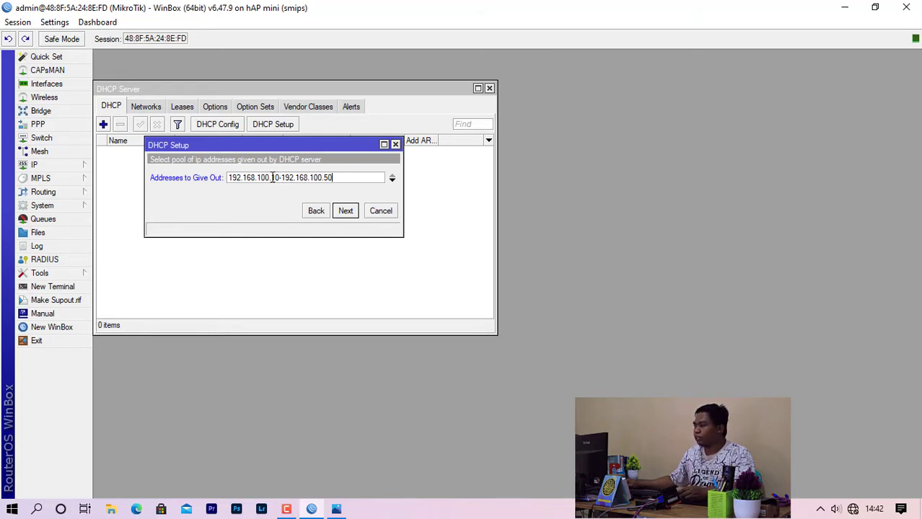
Finish DHCP Setup with the .10-.50 pool, proposed DNS servers and 00:10:00 lease, then minimize WinBox.
{"action": "left_click_drag", "start_coordinate": [270, 178], "coordinate": [280, 181]}
{"action": "left_click", "coordinate": [274, 179]}
{"action": "left_click_drag", "start_coordinate": [323, 180], "coordinate": [333, 180]}
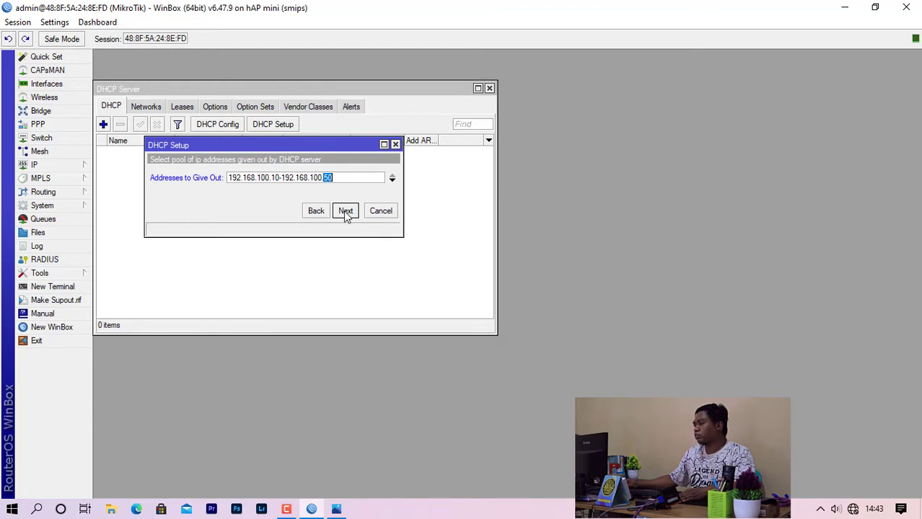
{"action": "left_click", "coordinate": [347, 213]}
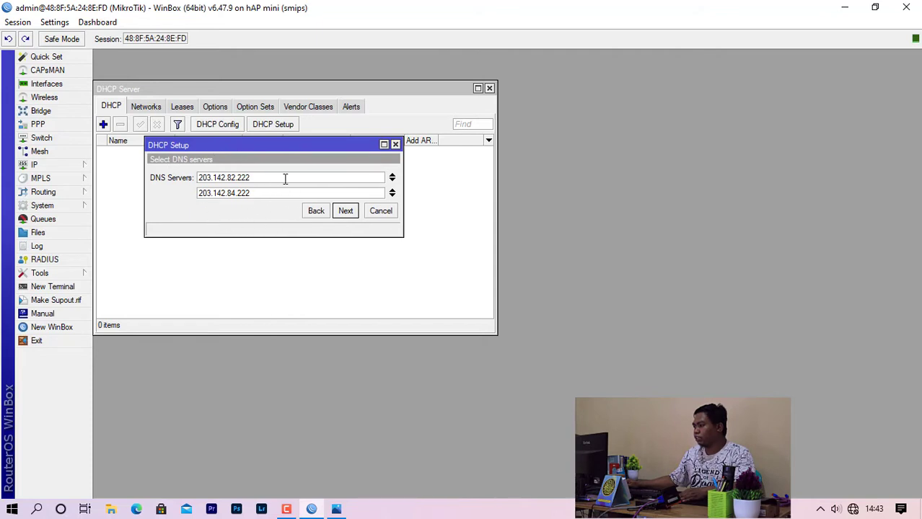
{"action": "left_click", "coordinate": [344, 214]}
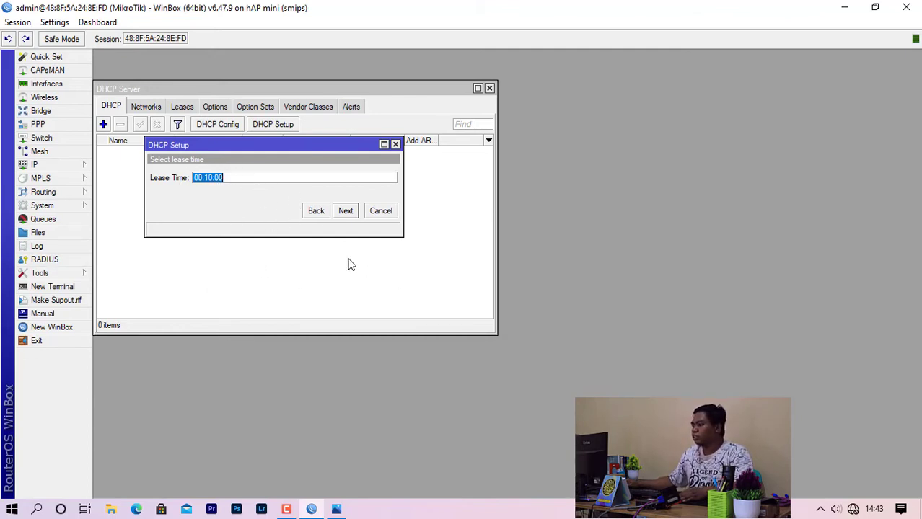
{"action": "left_click", "coordinate": [354, 214]}
{"action": "left_click", "coordinate": [508, 269]}
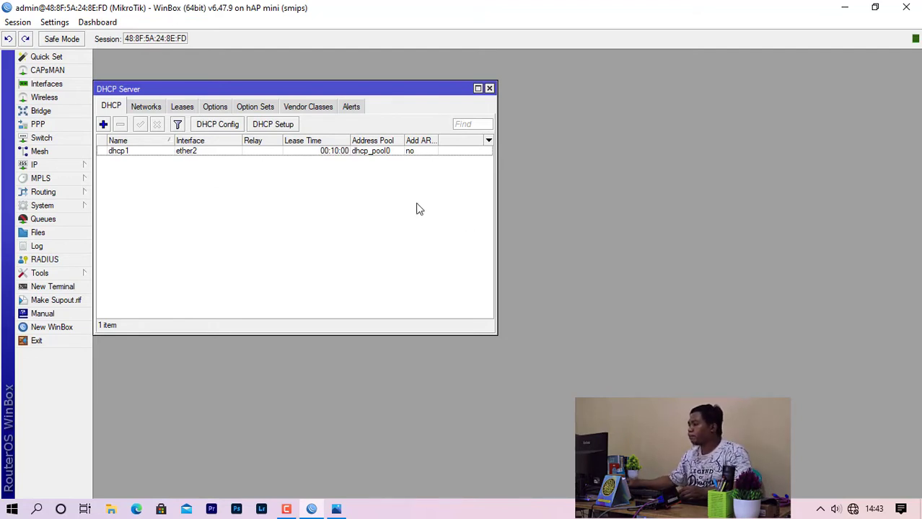
{"action": "left_click", "coordinate": [326, 153]}
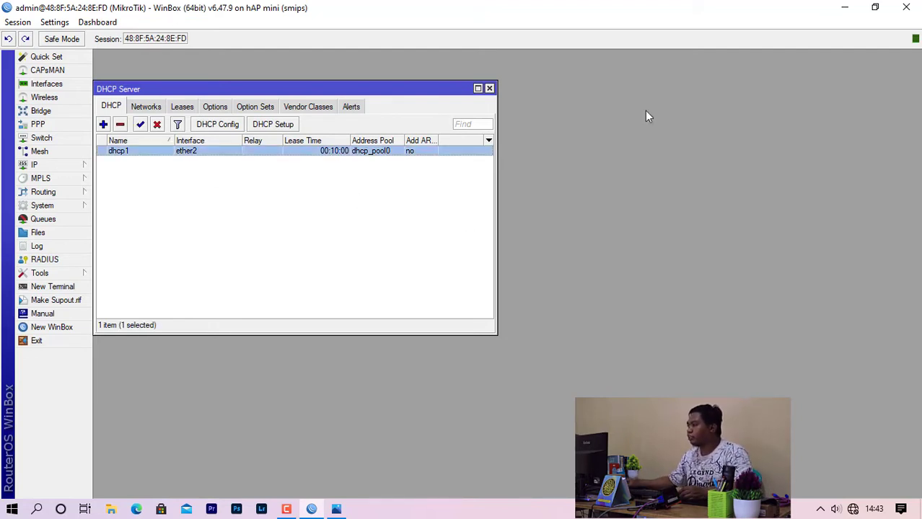
{"action": "left_click", "coordinate": [839, 7]}
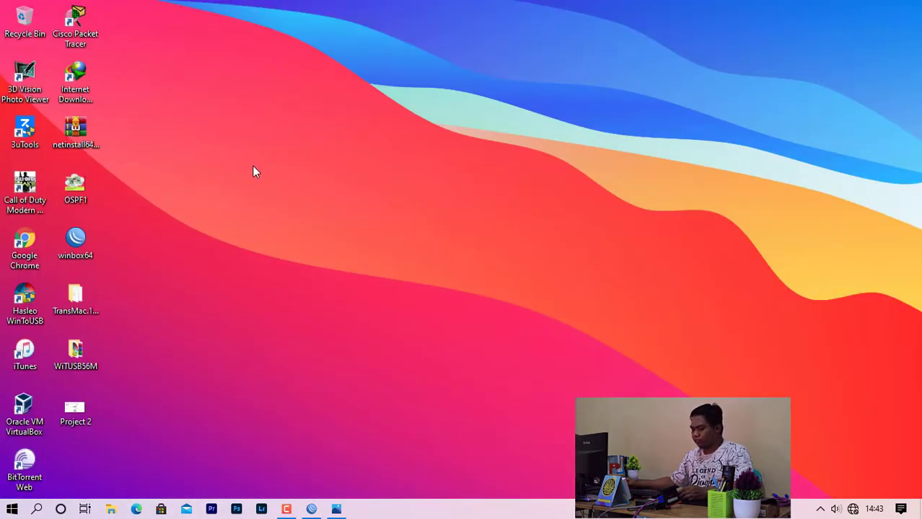
Run ipconfig /renew in Command Prompt to get Ethernet 192.168.100.50 with gateway 192.168.100.1.
{"action": "key", "text": "super+r"}
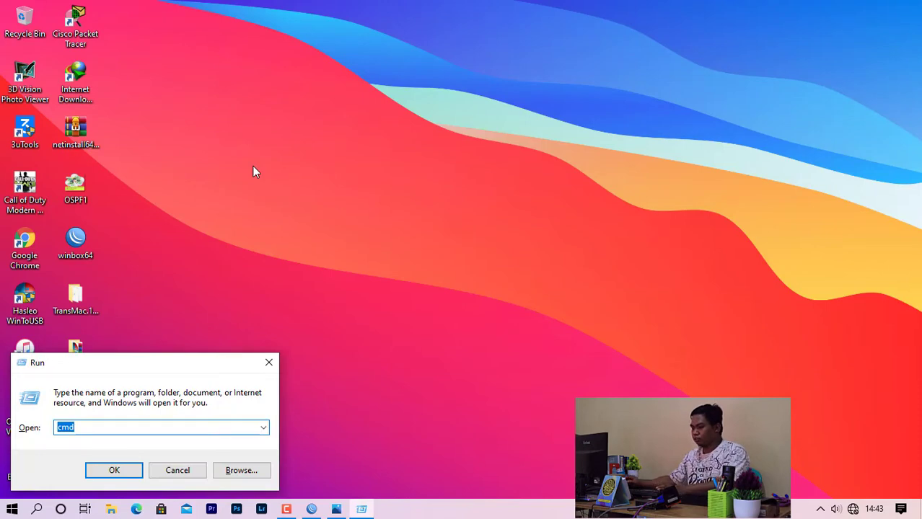
{"action": "key", "text": "Return"}
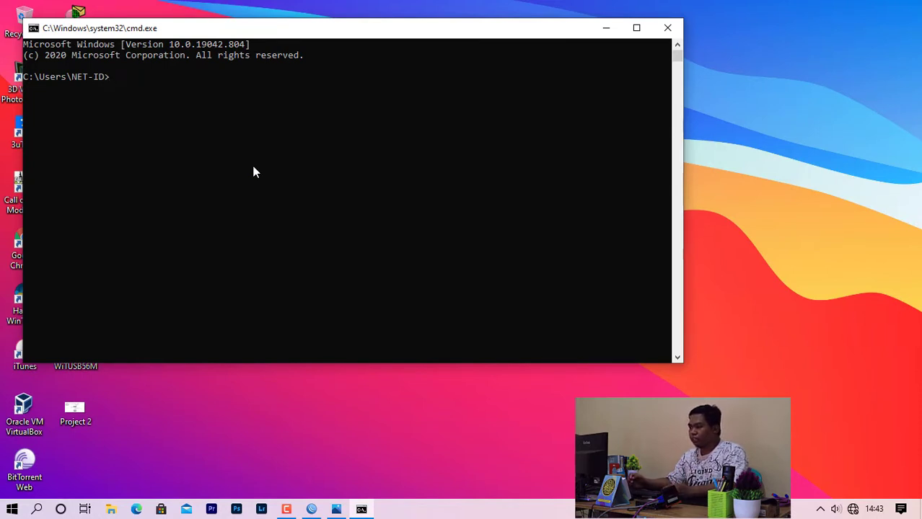
{"action": "type", "text": "i"}
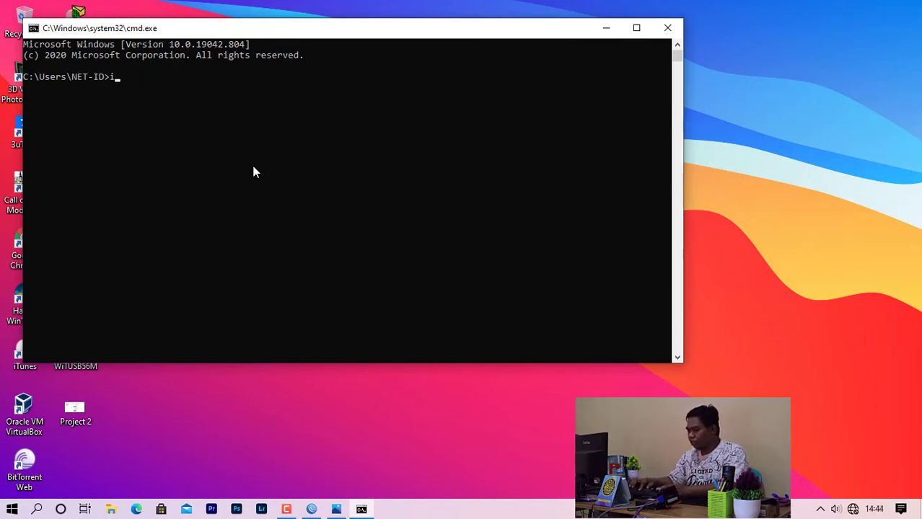
{"action": "type", "text": "pconfig "}
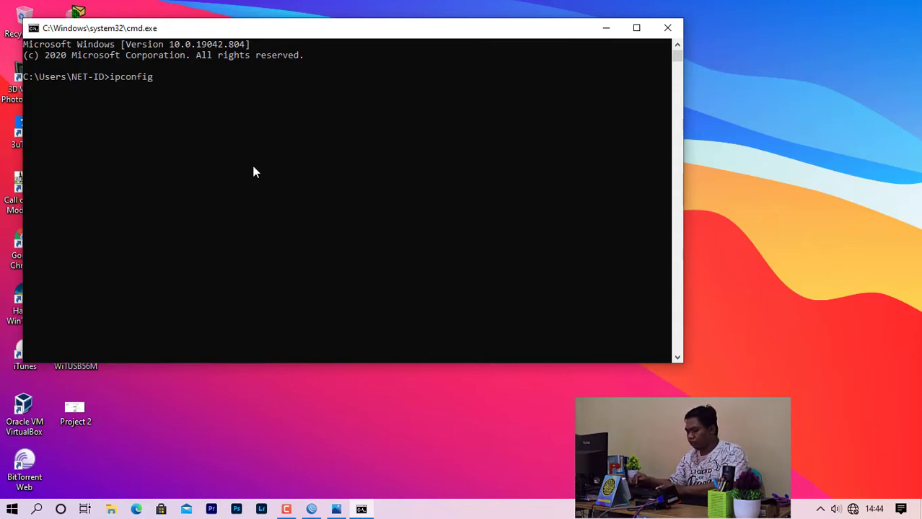
{"action": "type", "text": "/renew"}
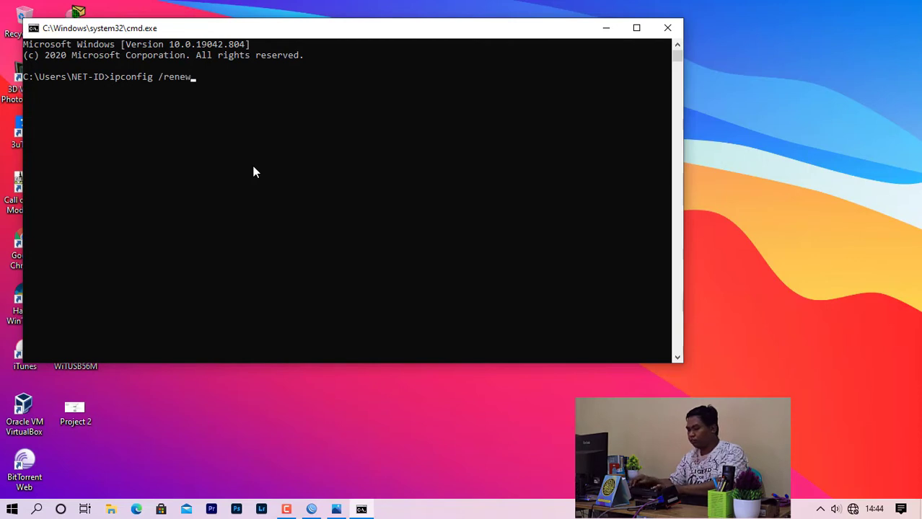
{"action": "key", "text": "Return"}
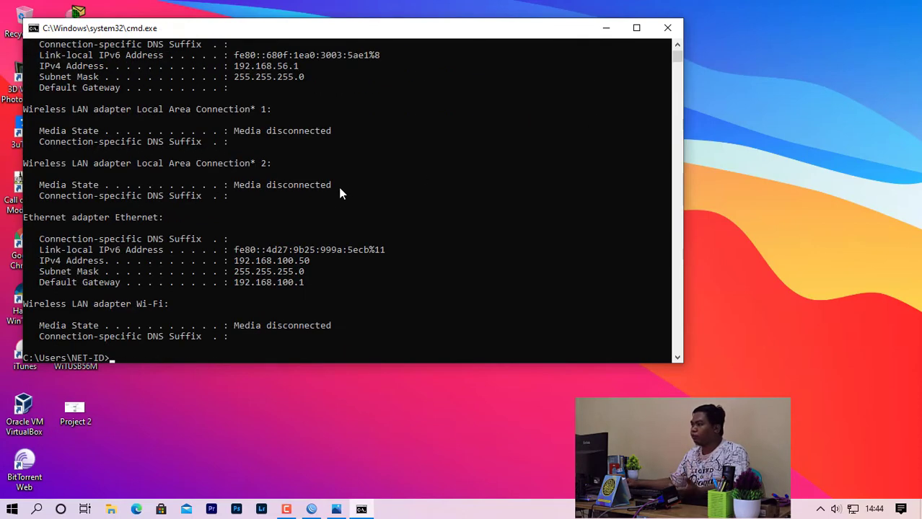
{"action": "scroll", "coordinate": [335, 209], "scroll_direction": "up", "scroll_amount": 2}
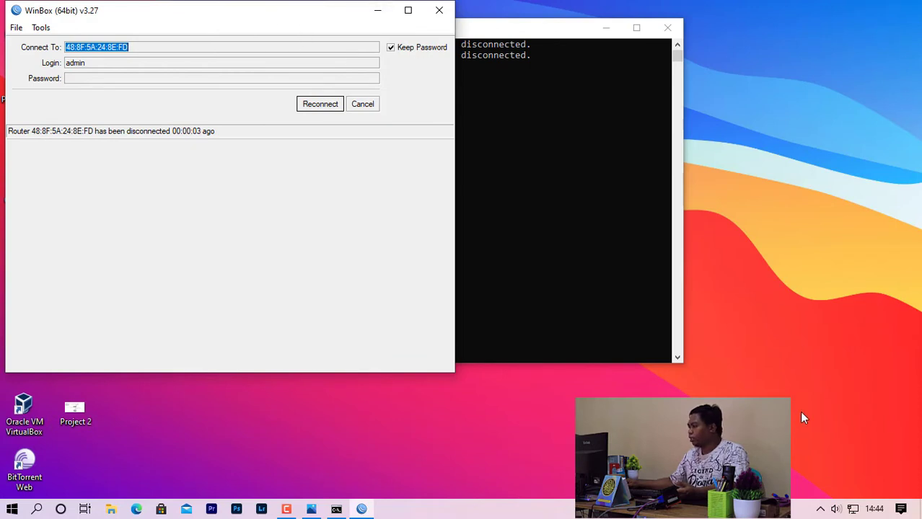
Check the network connections, then reconnect WinBox to the router, maximize it and close DHCP Server.
{"action": "left_click", "coordinate": [852, 509]}
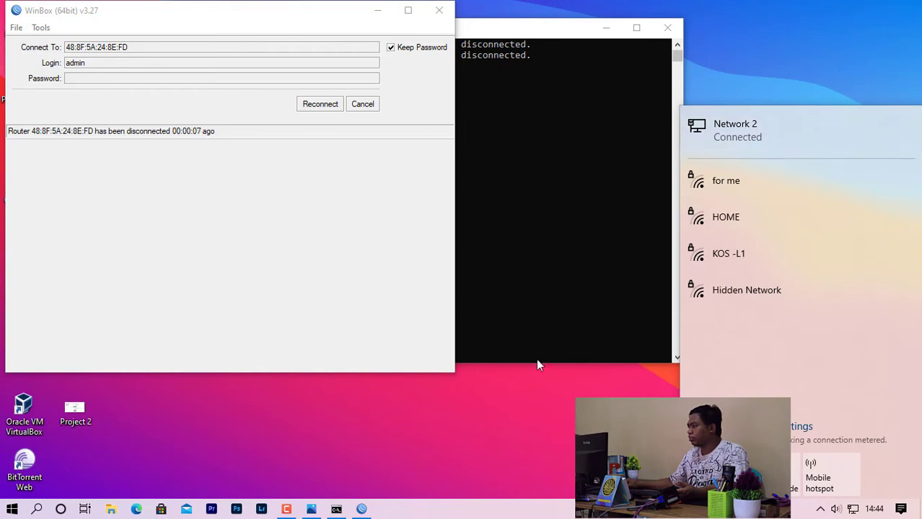
{"action": "left_click", "coordinate": [552, 389]}
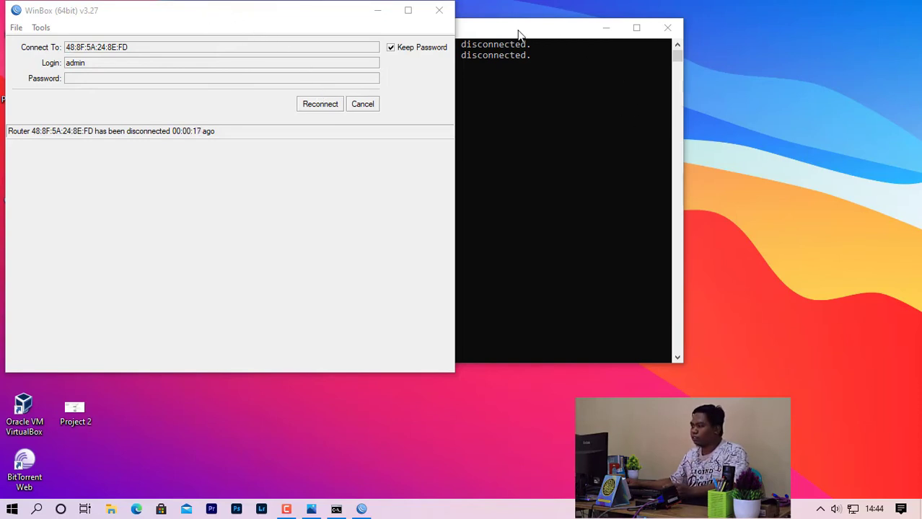
{"action": "left_click", "coordinate": [605, 28]}
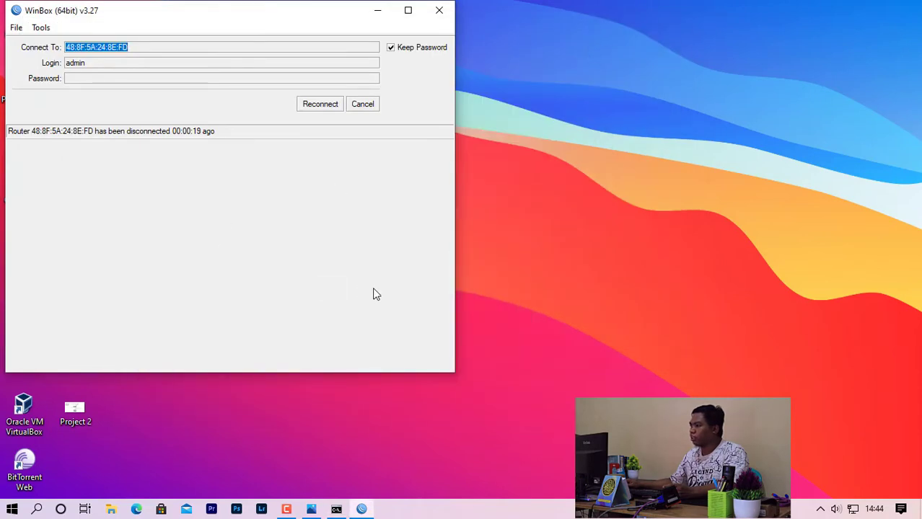
{"action": "left_click", "coordinate": [321, 109]}
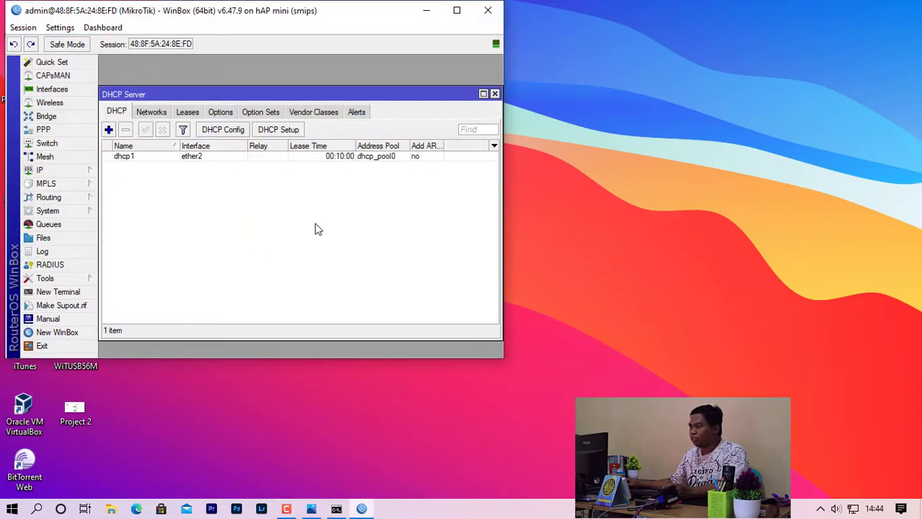
{"action": "left_click", "coordinate": [457, 10]}
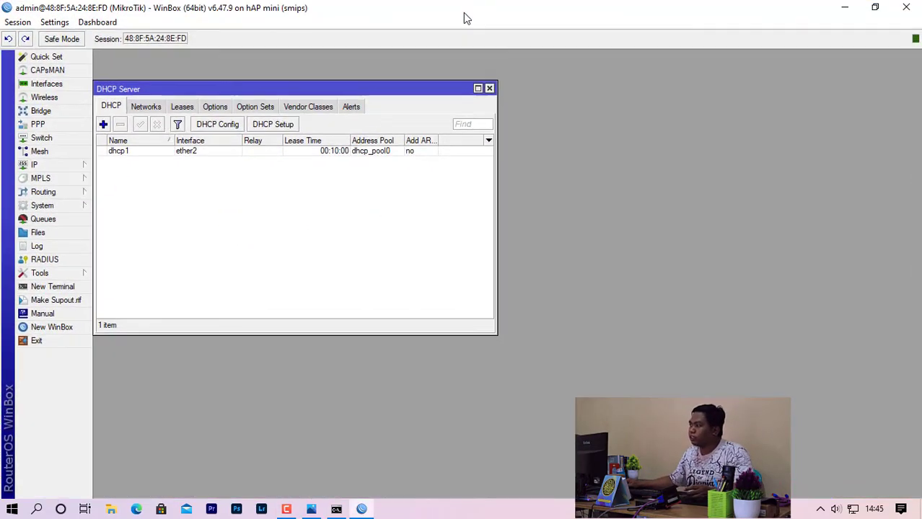
{"action": "left_click", "coordinate": [490, 88]}
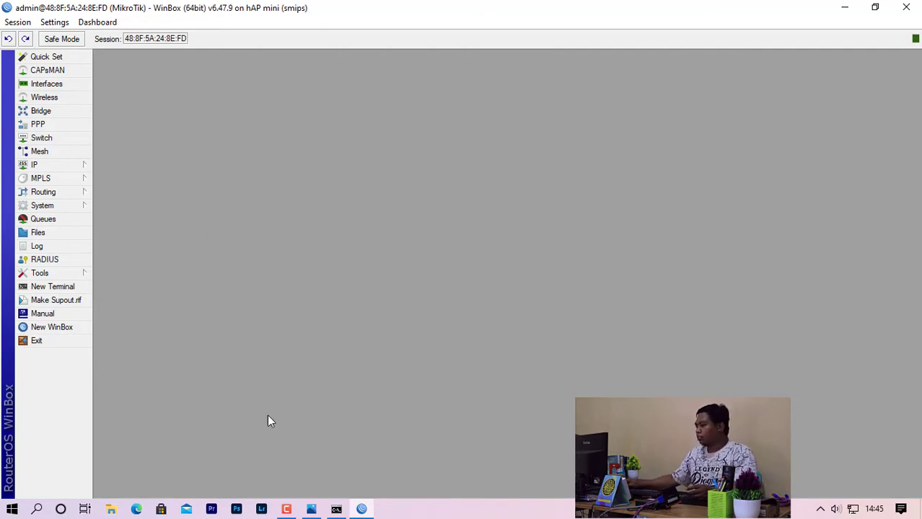
Launch Chrome maximized, load youtube.com to test internet access, then minimize it.
{"action": "left_click", "coordinate": [841, 9]}
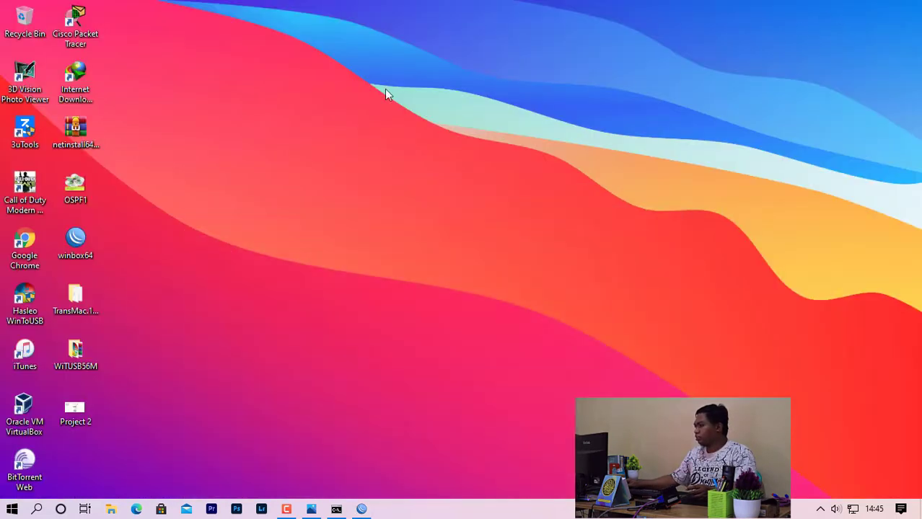
{"action": "double_click", "coordinate": [41, 240]}
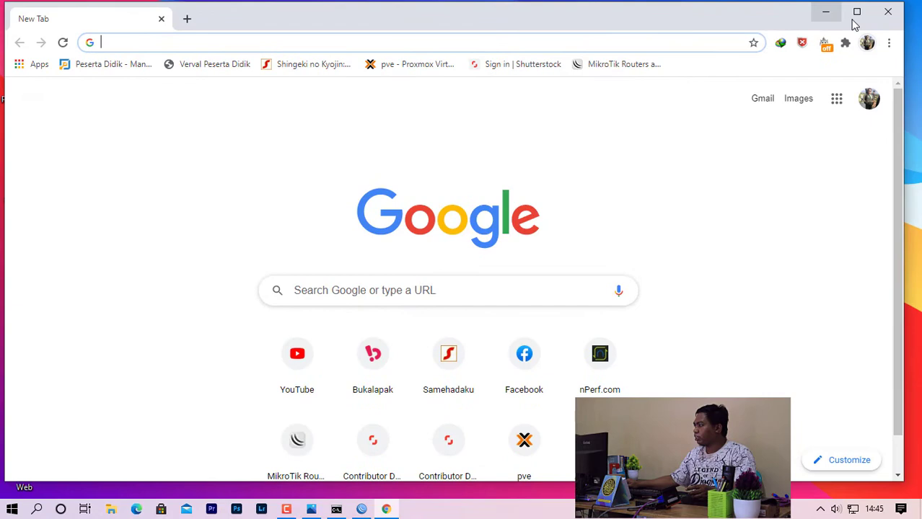
{"action": "left_click", "coordinate": [856, 13]}
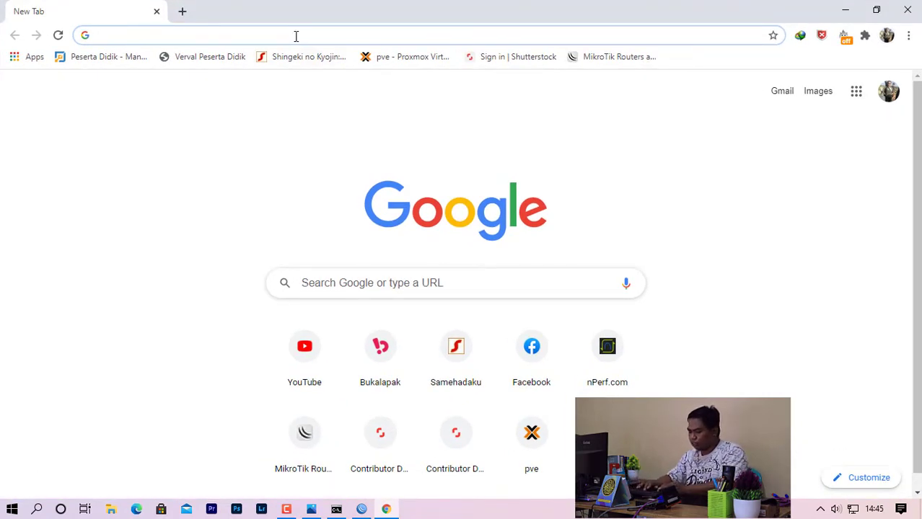
{"action": "type", "text": "you"}
{"action": "key", "text": "Return"}
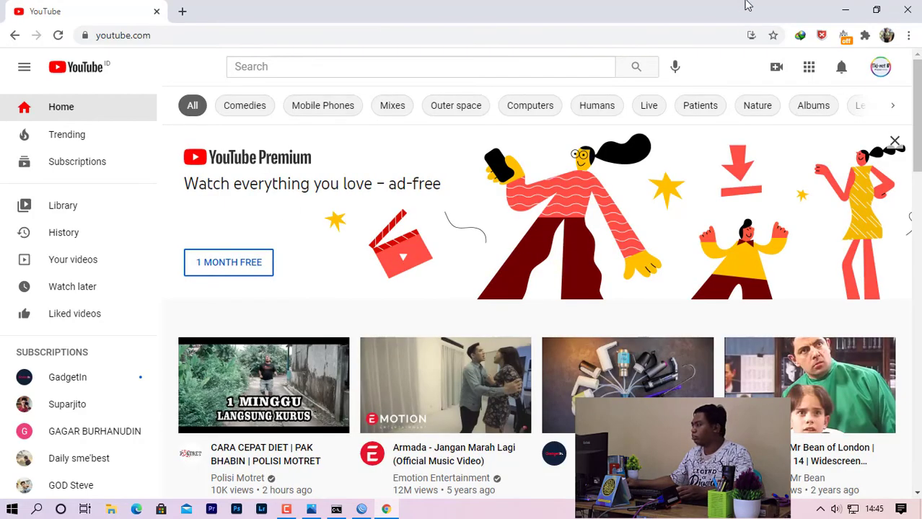
{"action": "left_click", "coordinate": [844, 9]}
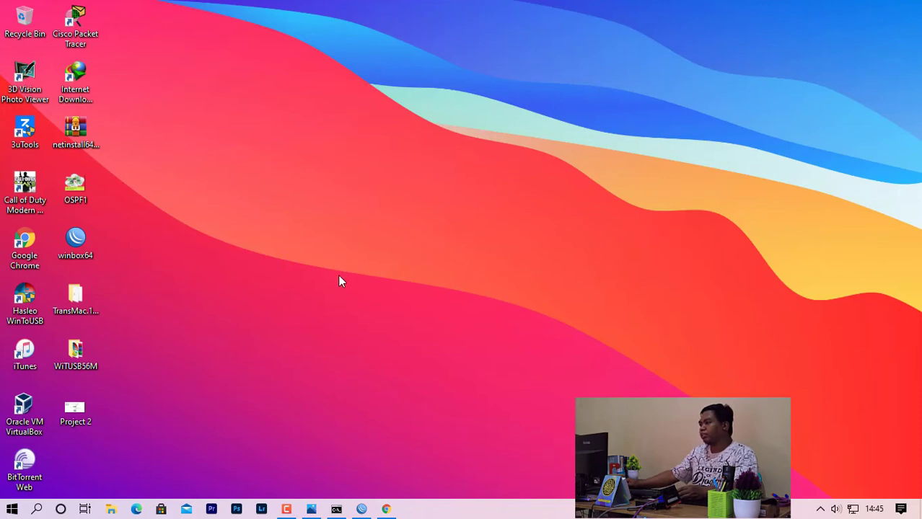
In Wireless Tables, enable the disabled wlan1 interface.
{"action": "left_click", "coordinate": [361, 509]}
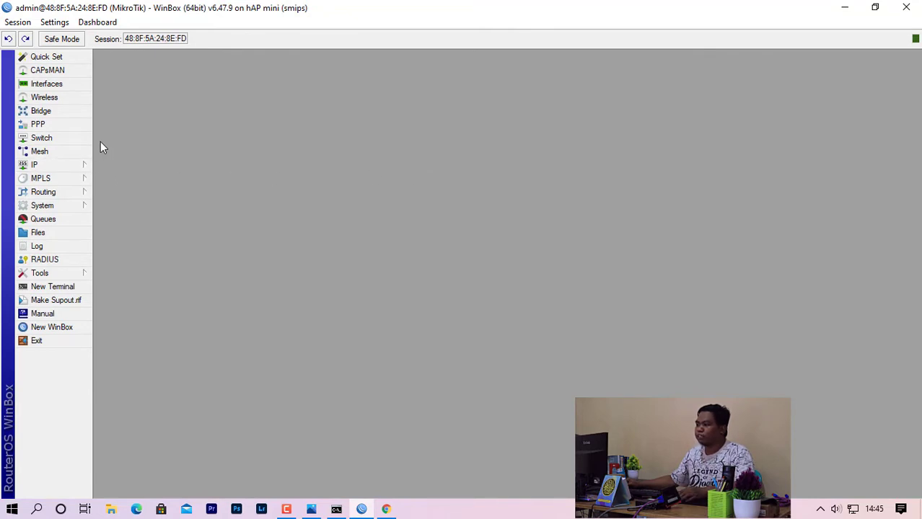
{"action": "left_click", "coordinate": [56, 98]}
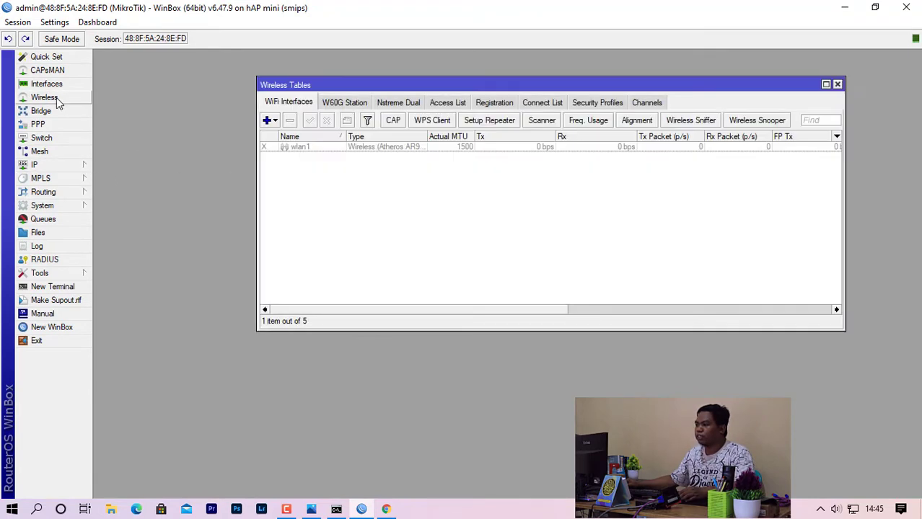
{"action": "left_click", "coordinate": [268, 146]}
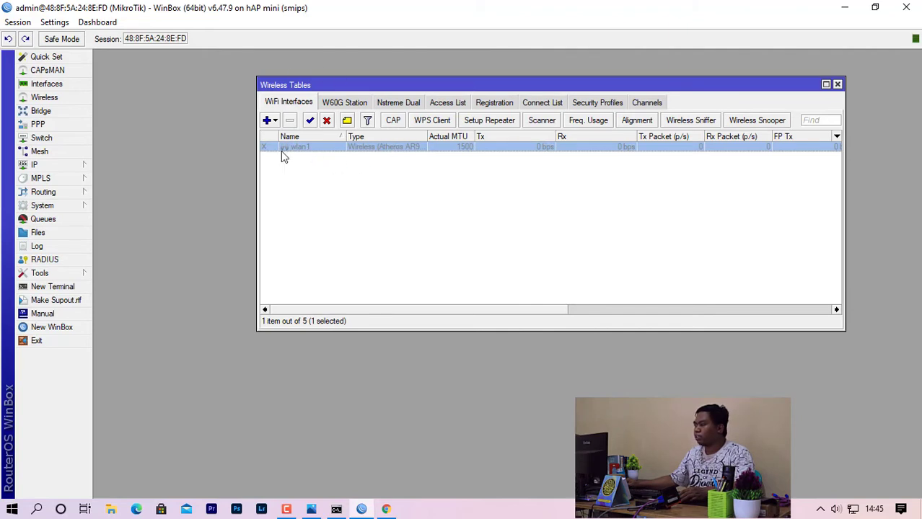
{"action": "left_click", "coordinate": [305, 167]}
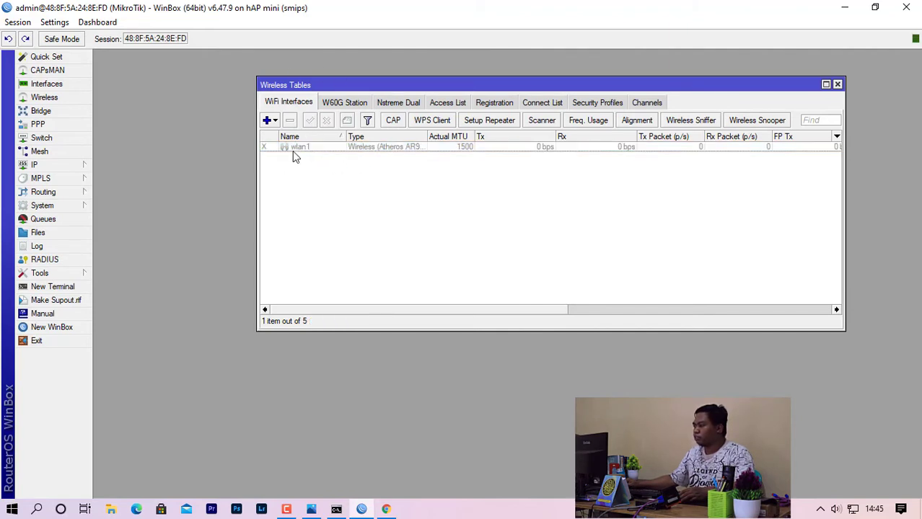
{"action": "left_click", "coordinate": [290, 148]}
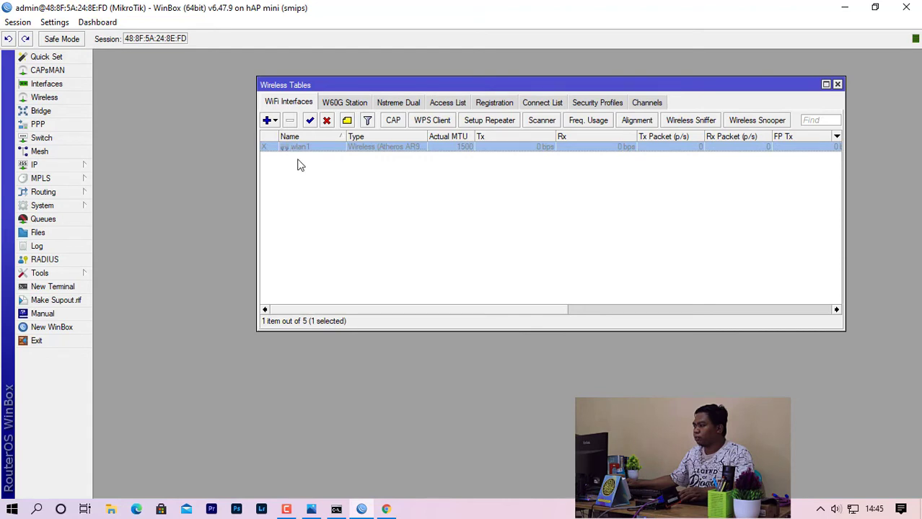
{"action": "left_click", "coordinate": [310, 121]}
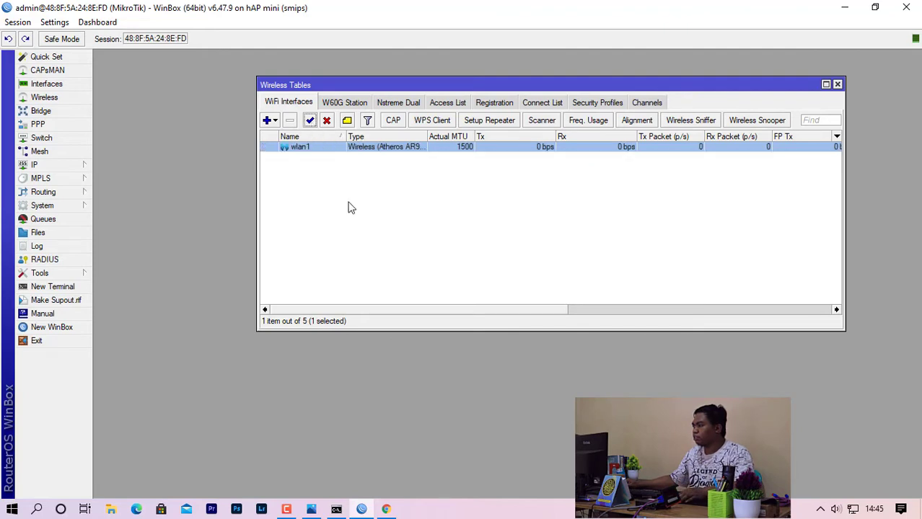
{"action": "left_click", "coordinate": [310, 160]}
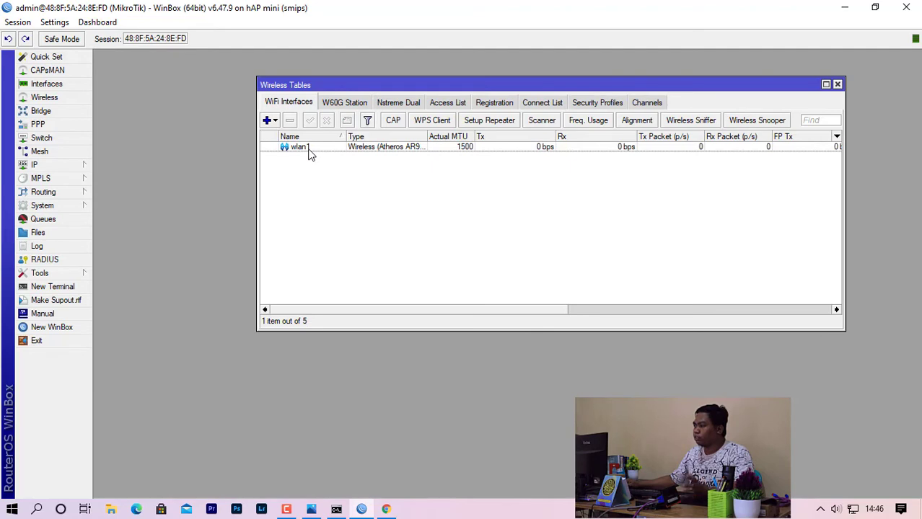
Set wlan1's wireless mode to ap bridge and band to 2GHz-B/G/N.
{"action": "double_click", "coordinate": [309, 150]}
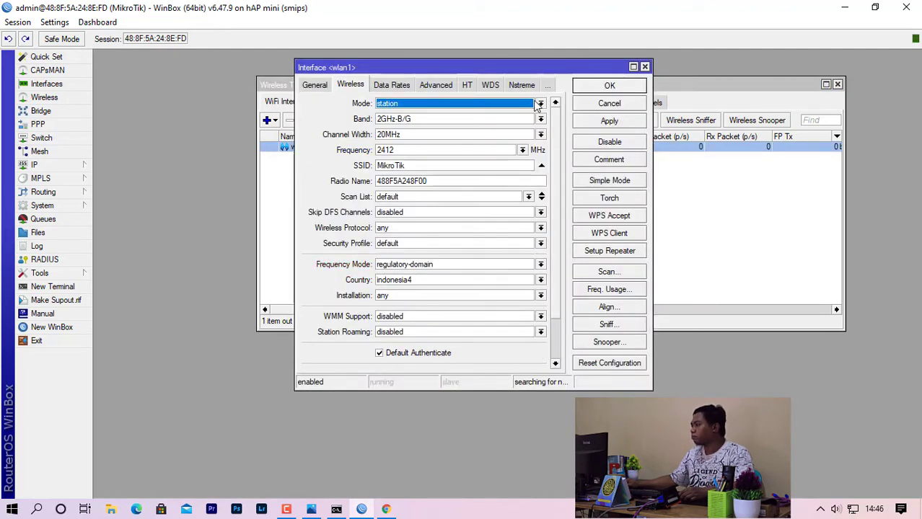
{"action": "left_click_drag", "start_coordinate": [416, 69], "coordinate": [291, 82]}
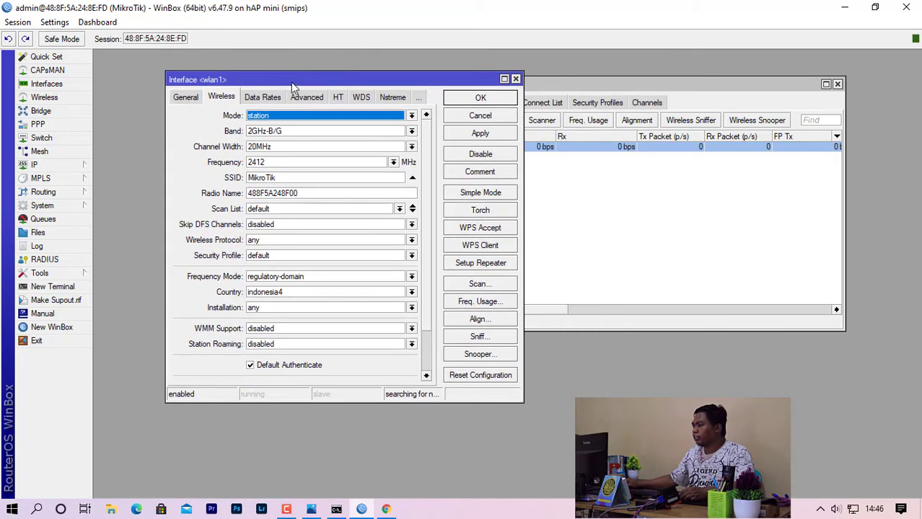
{"action": "left_click", "coordinate": [411, 116]}
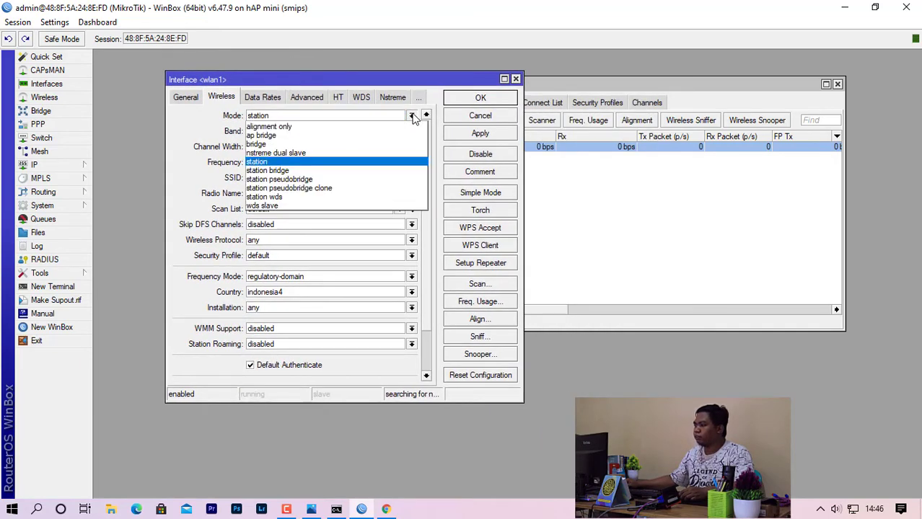
{"action": "left_click", "coordinate": [315, 136]}
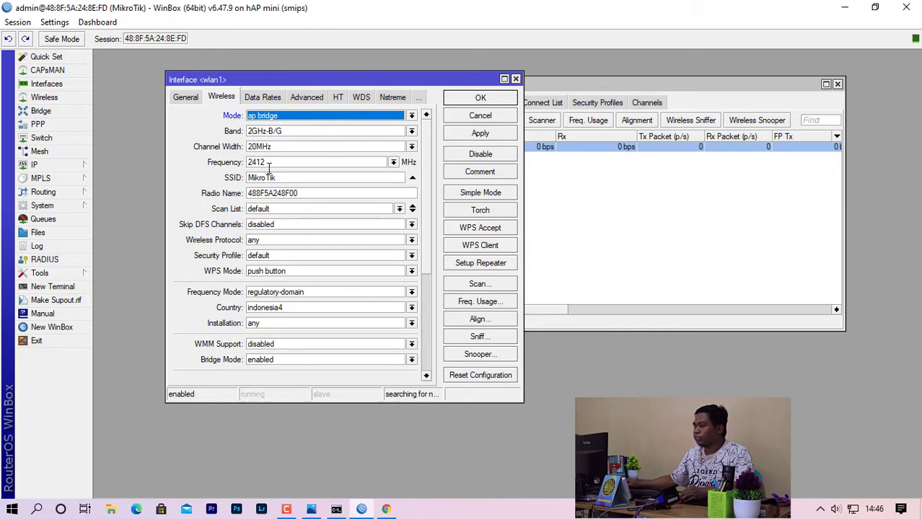
{"action": "left_click", "coordinate": [411, 132]}
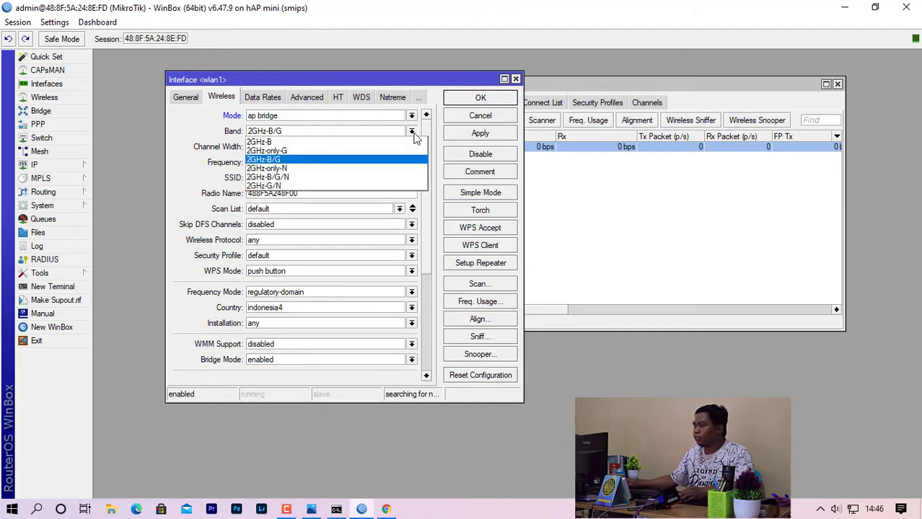
{"action": "left_click", "coordinate": [354, 177]}
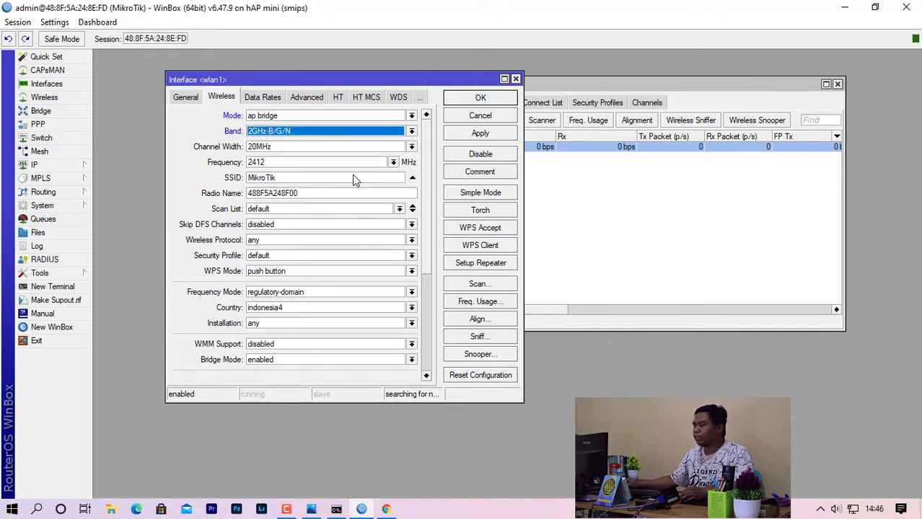
Set frequency 2422 and SSID Hotspot, then apply and save the wlan1 settings.
{"action": "left_click", "coordinate": [393, 163]}
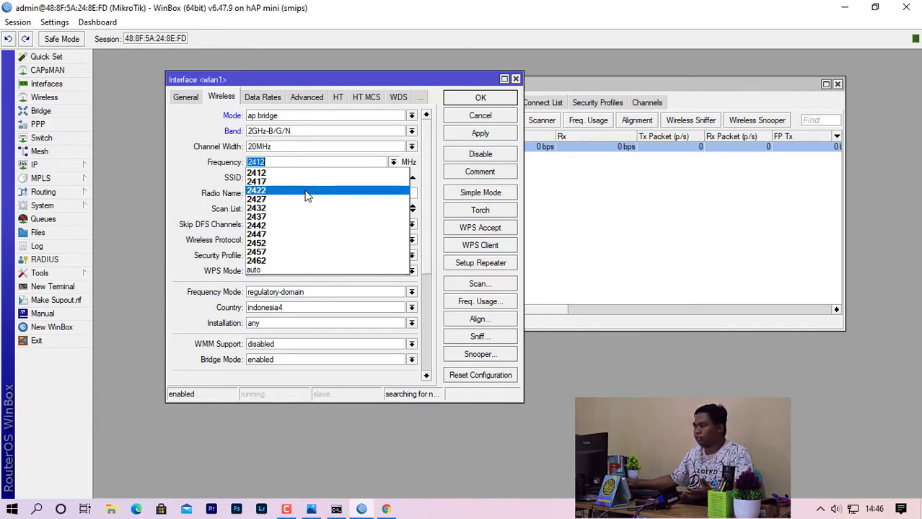
{"action": "left_click", "coordinate": [306, 192]}
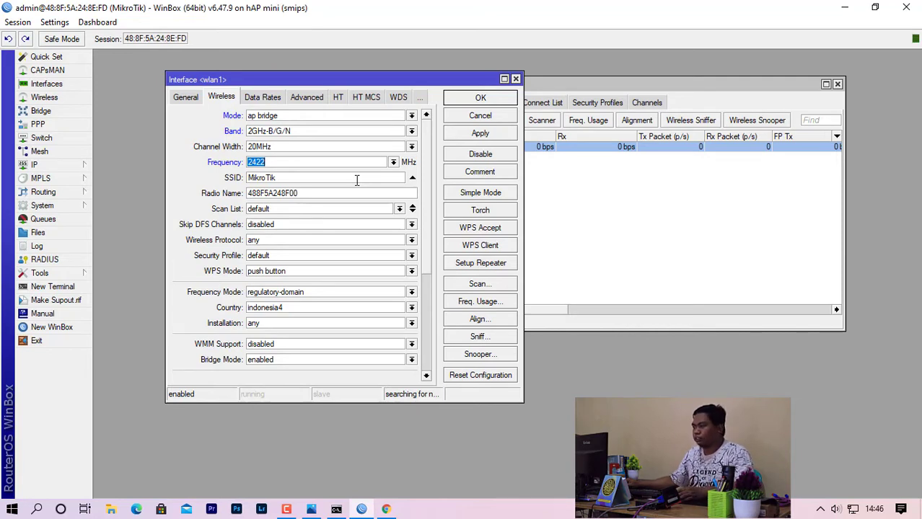
{"action": "left_click", "coordinate": [393, 162]}
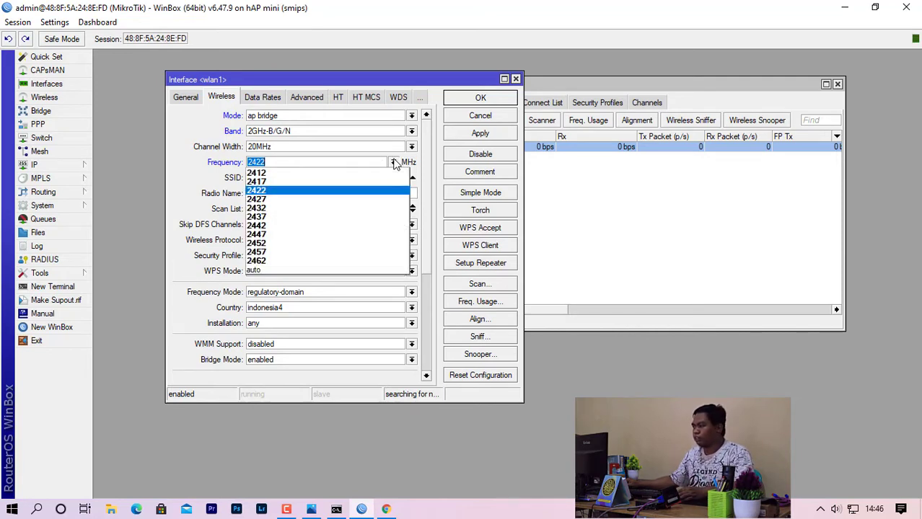
{"action": "left_click", "coordinate": [206, 165]}
{"action": "left_click_drag", "start_coordinate": [328, 180], "coordinate": [157, 178]}
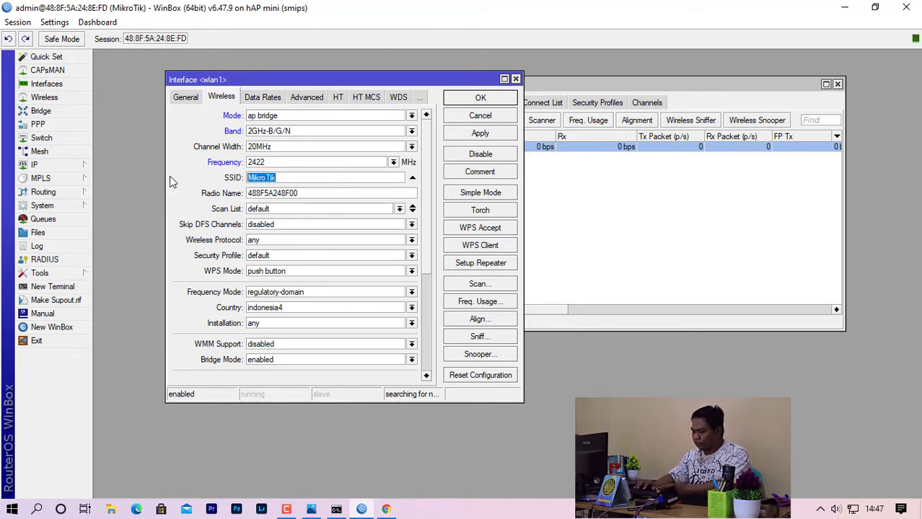
{"action": "type", "text": "Hotsp"}
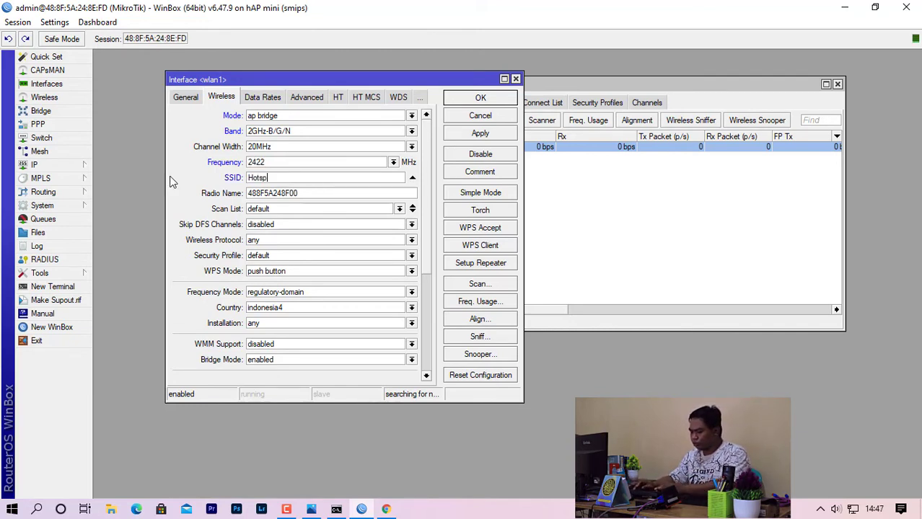
{"action": "type", "text": "ot"}
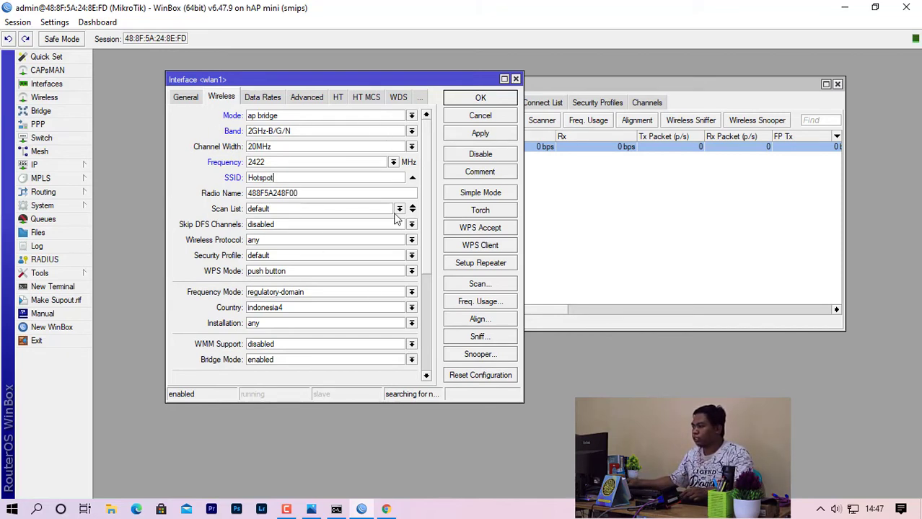
{"action": "left_click", "coordinate": [486, 136]}
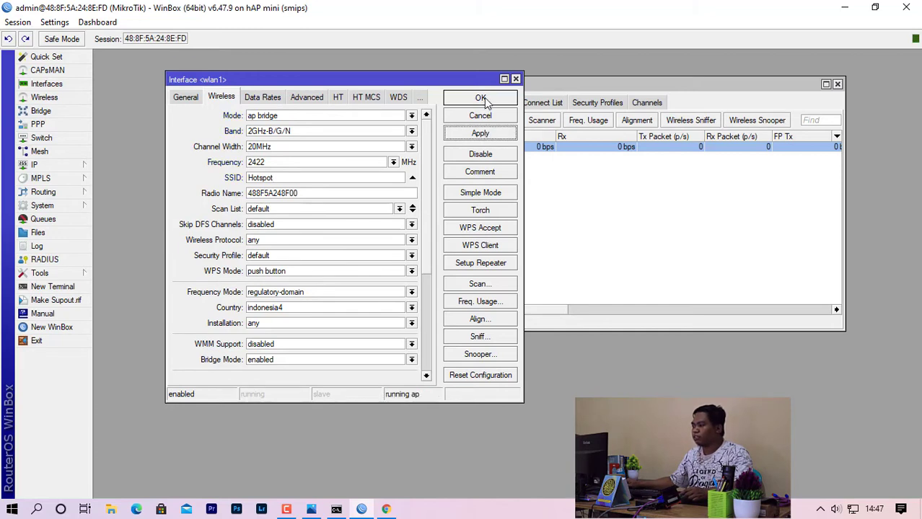
{"action": "left_click", "coordinate": [481, 98]}
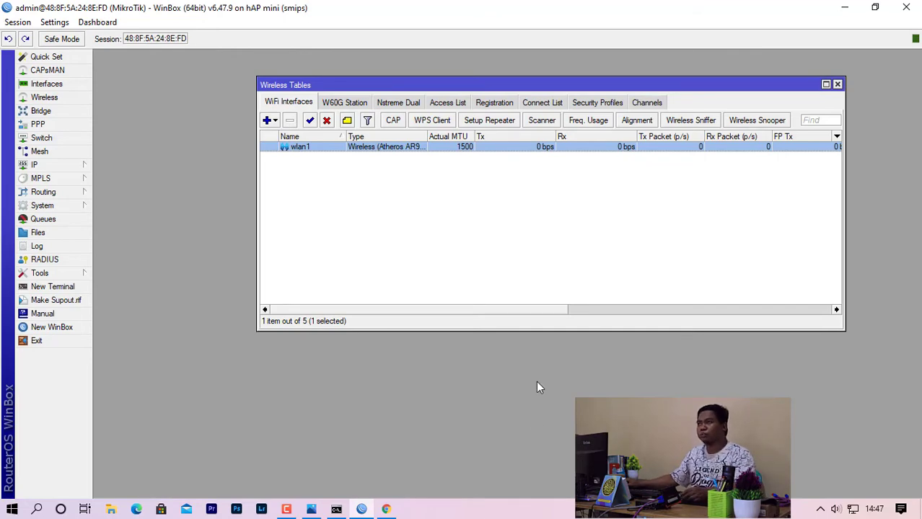
{"action": "left_click", "coordinate": [834, 13]}
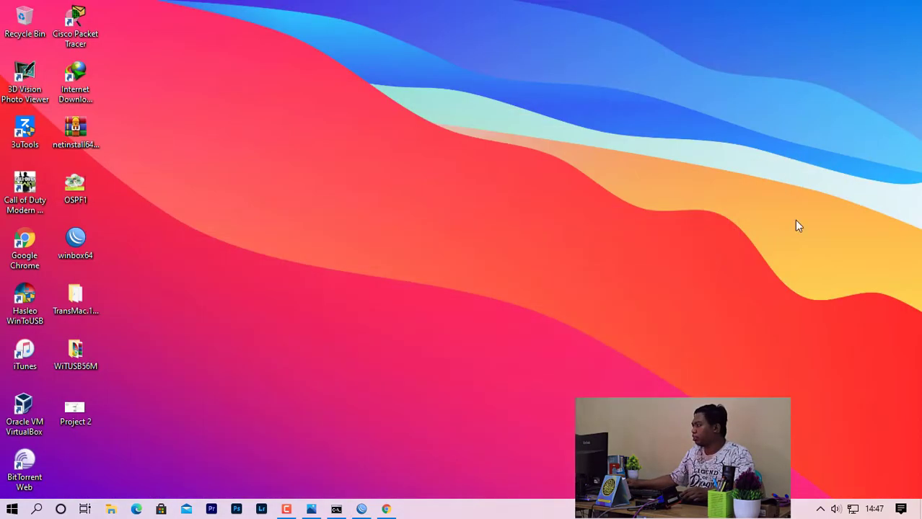
{"action": "mouse_move", "coordinate": [852, 510]}
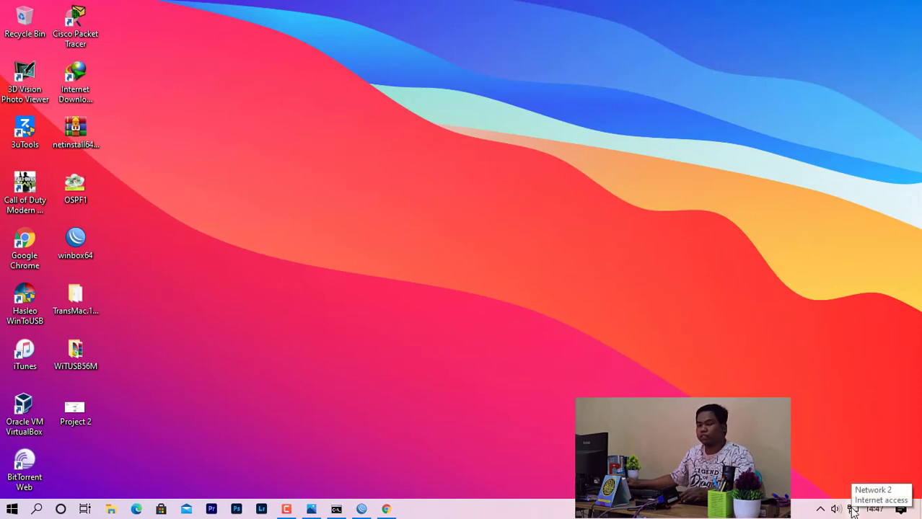
{"action": "left_click", "coordinate": [852, 510]}
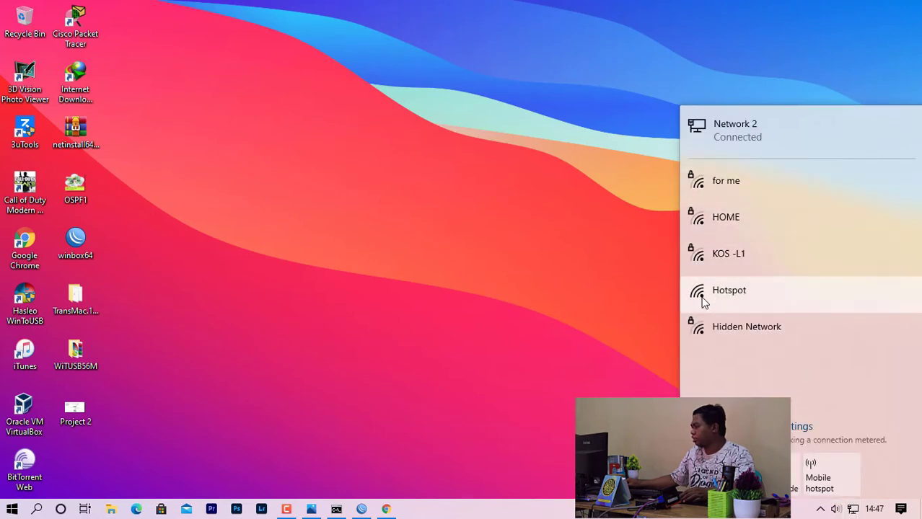
{"action": "left_click", "coordinate": [779, 293]}
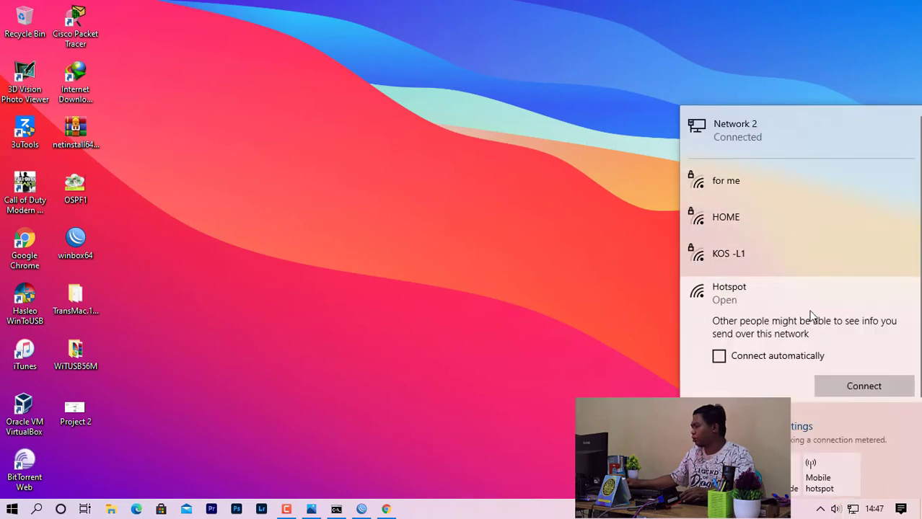
{"action": "left_click", "coordinate": [471, 271]}
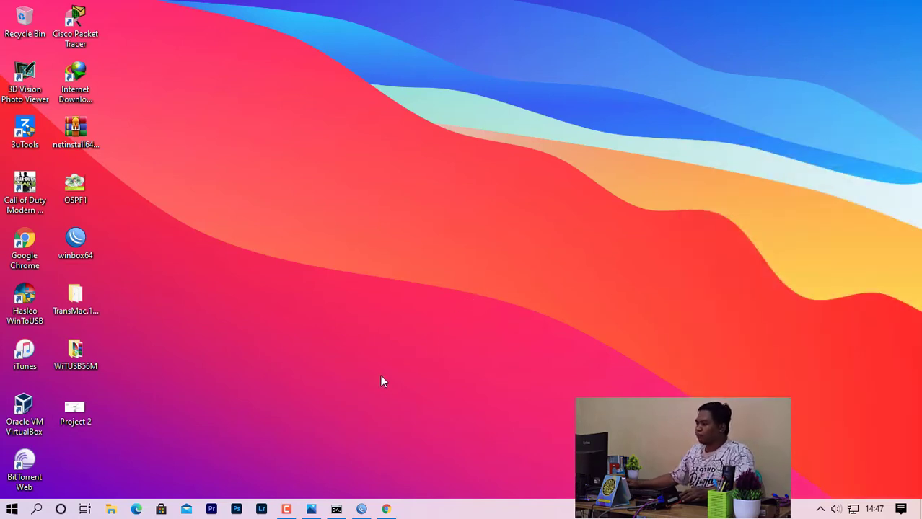
{"action": "left_click", "coordinate": [364, 512]}
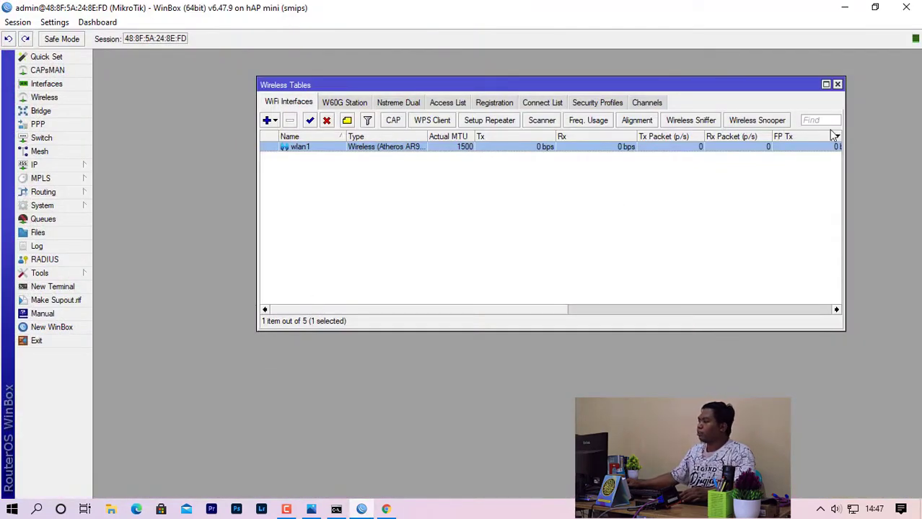
Close Wireless Tables, open IP > Hotspot on the Servers tab and launch Hotspot Setup.
{"action": "left_click", "coordinate": [837, 85]}
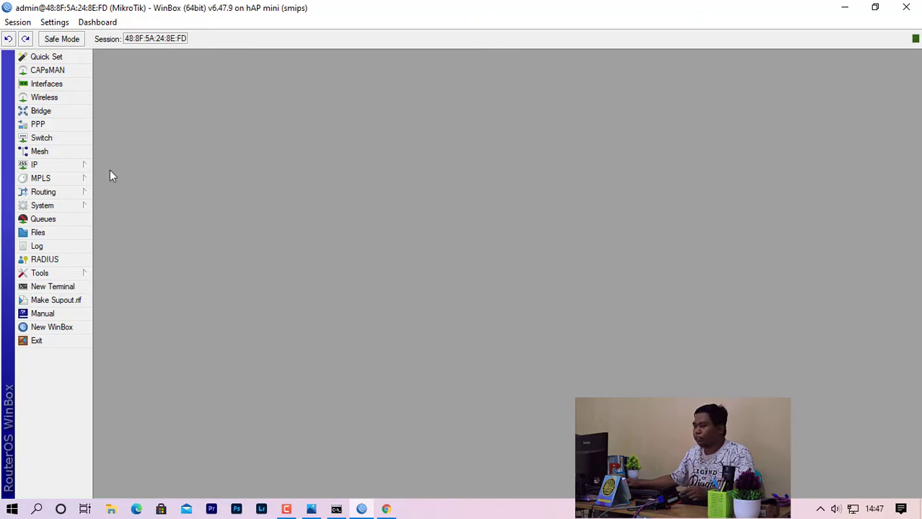
{"action": "left_click", "coordinate": [60, 171]}
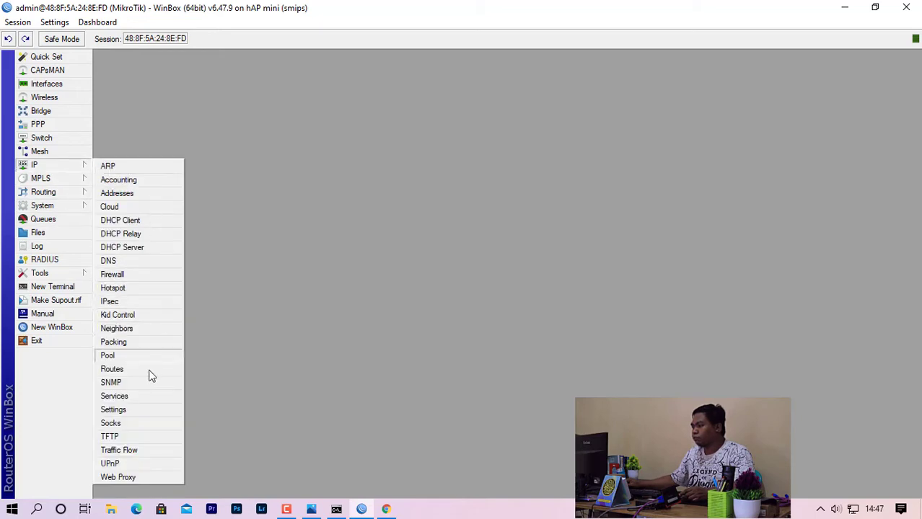
{"action": "left_click", "coordinate": [130, 289]}
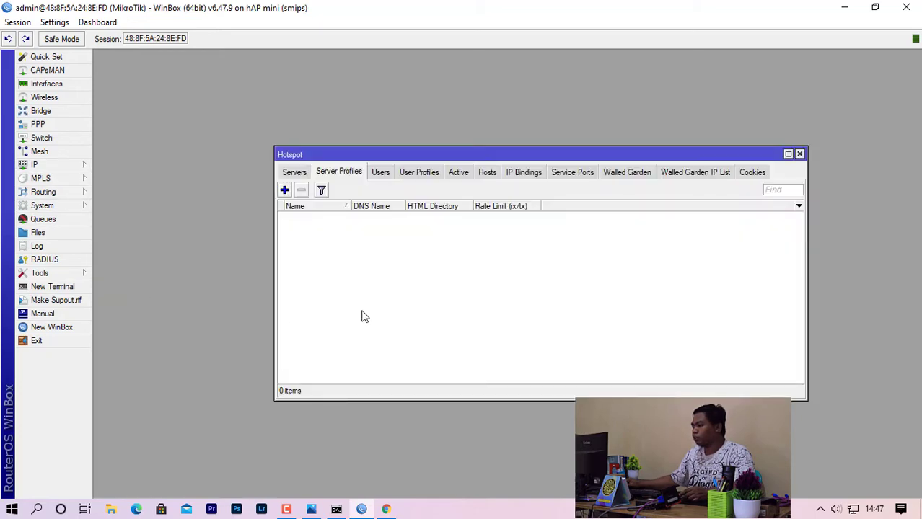
{"action": "left_click", "coordinate": [290, 172]}
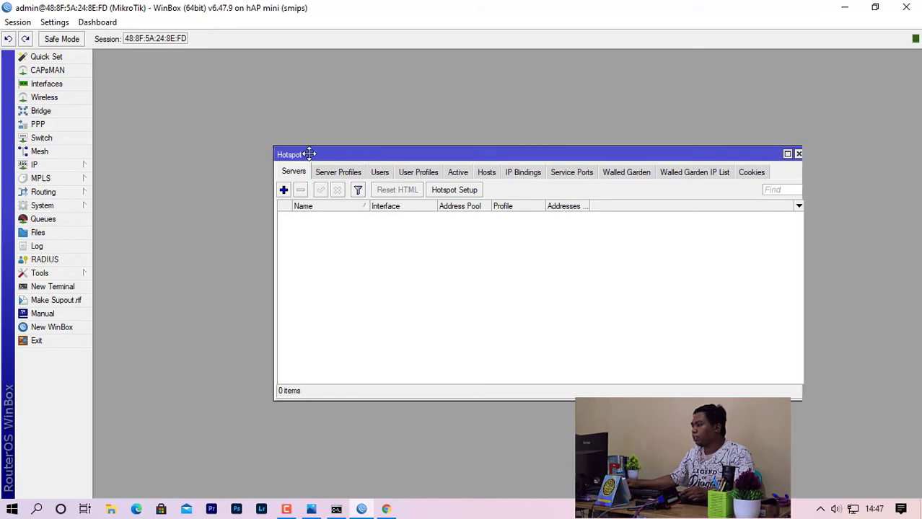
{"action": "left_click_drag", "start_coordinate": [309, 154], "coordinate": [210, 137]}
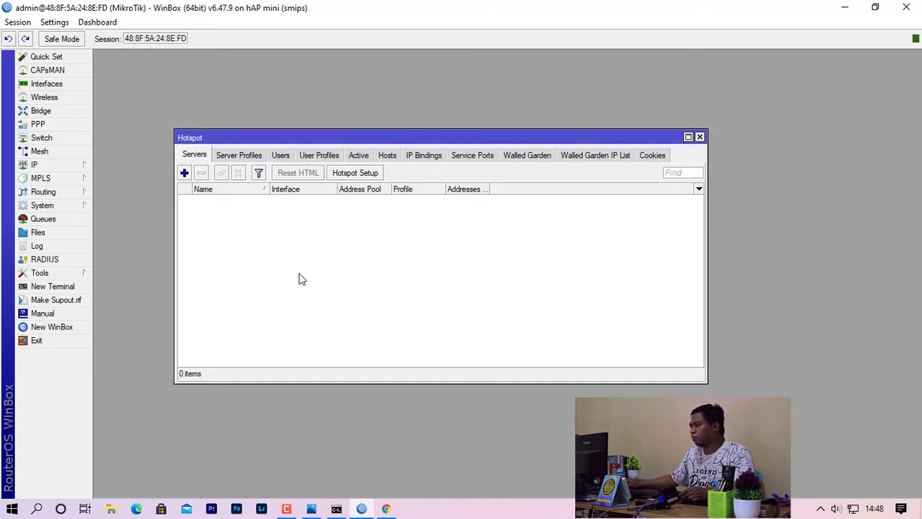
{"action": "left_click", "coordinate": [347, 176]}
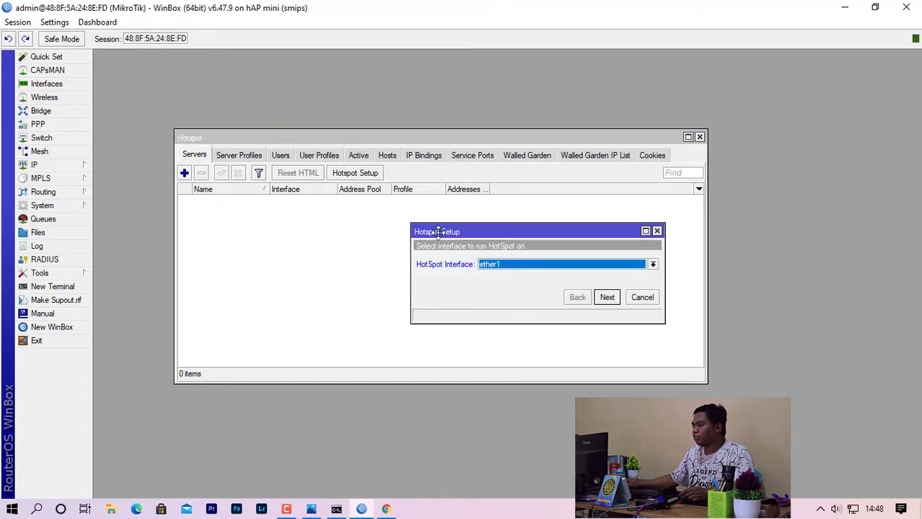
Run the hotspot on wlan1 and accept local network 192.168.200.1/24 with masquerading.
{"action": "left_click_drag", "start_coordinate": [438, 231], "coordinate": [312, 214]}
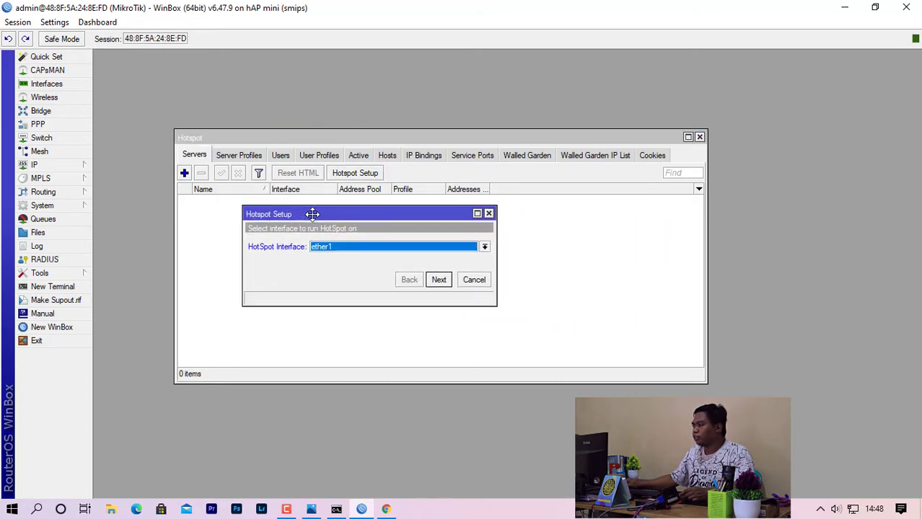
{"action": "left_click", "coordinate": [366, 247]}
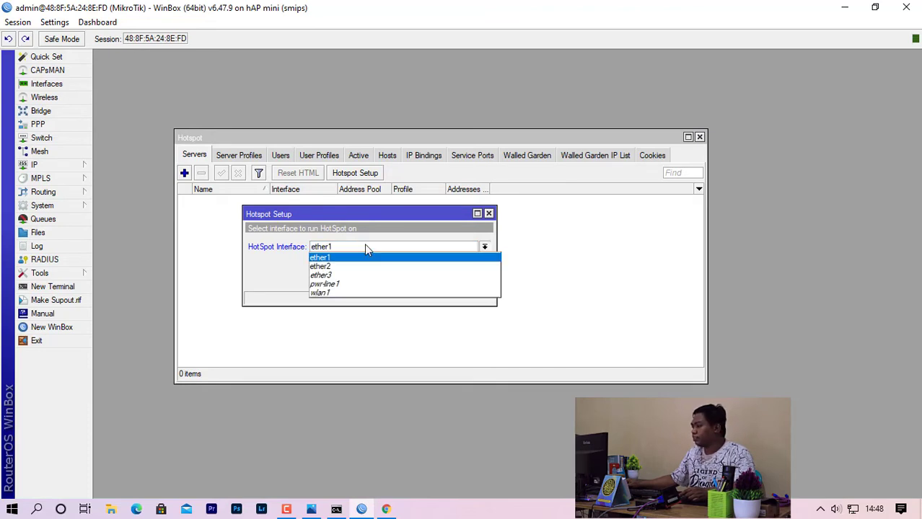
{"action": "left_click", "coordinate": [348, 293]}
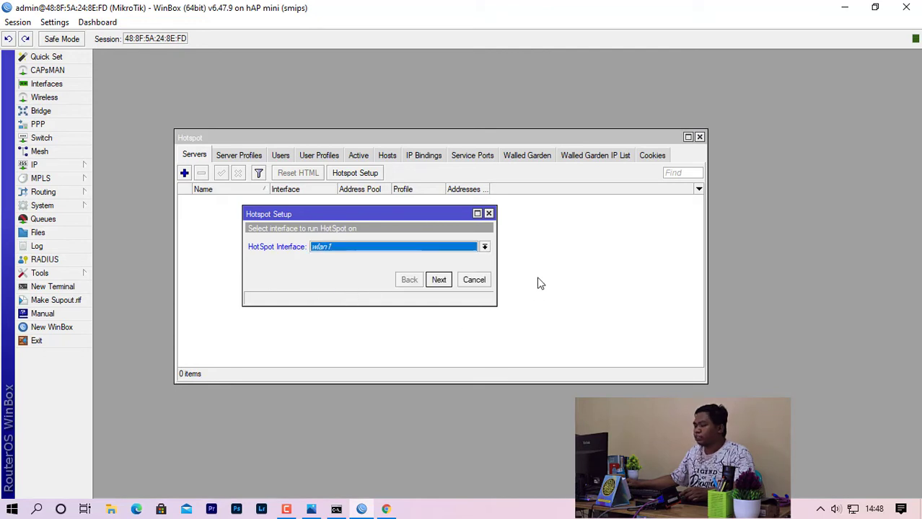
{"action": "left_click", "coordinate": [438, 280]}
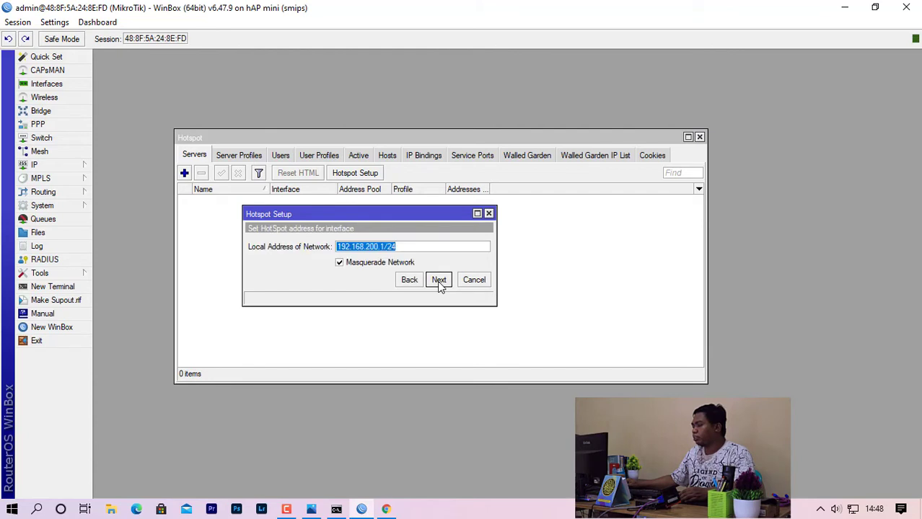
{"action": "left_click", "coordinate": [438, 280]}
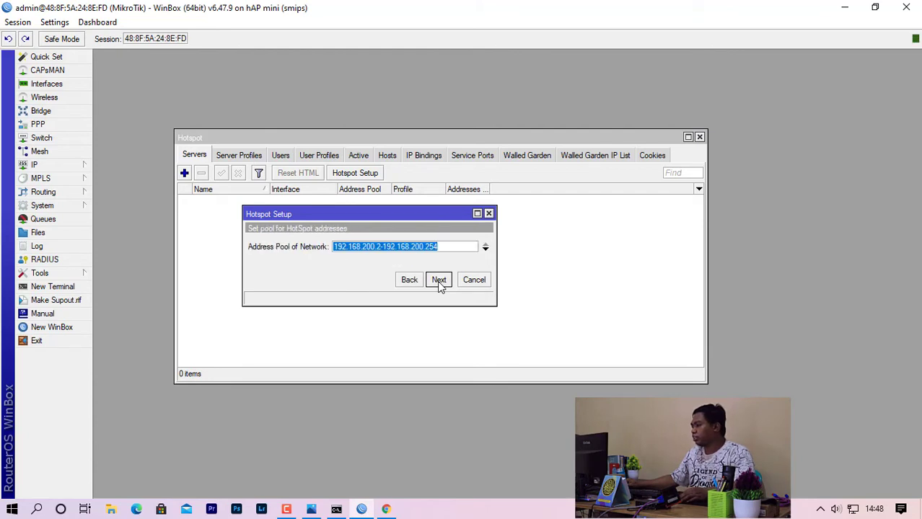
Change the address pool to 192.168.200.10-192.168.200.50.
{"action": "left_click_drag", "start_coordinate": [382, 251], "coordinate": [379, 251]}
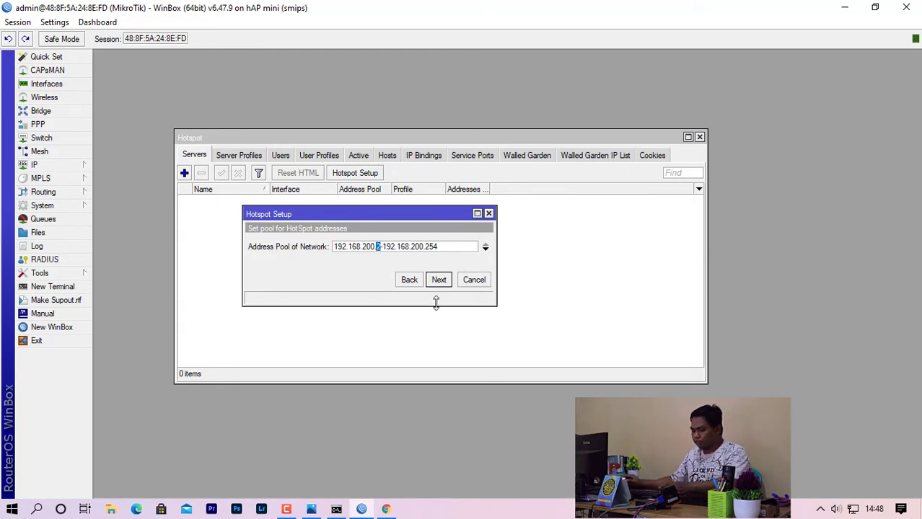
{"action": "type", "text": "10"}
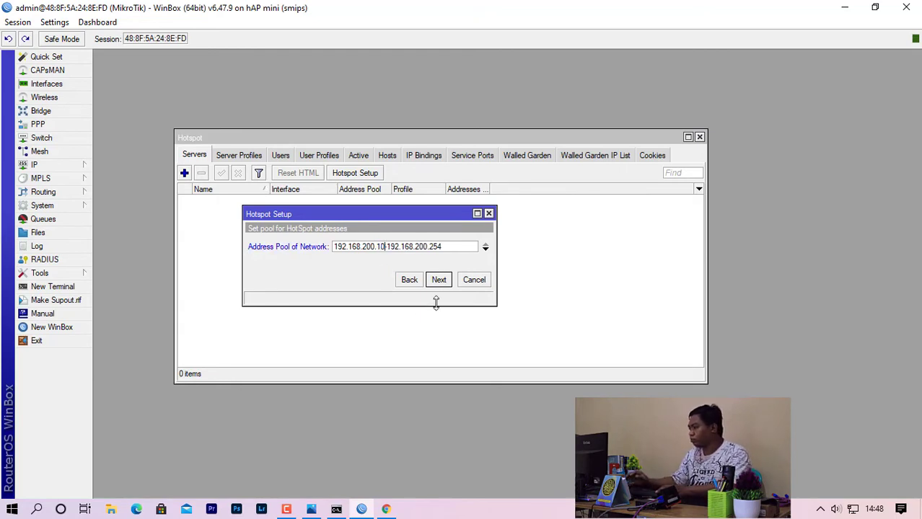
{"action": "left_click_drag", "start_coordinate": [430, 247], "coordinate": [454, 250]}
{"action": "type", "text": "50"}
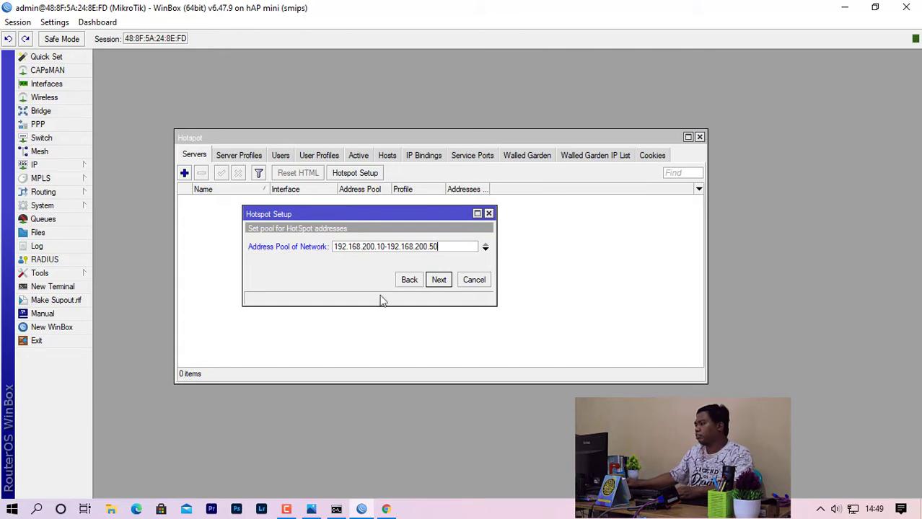
Skip the SSL certificate and SMTP pages; set DNS servers 203.142.82.222 and 203.142.84.222.
{"action": "left_click", "coordinate": [438, 280]}
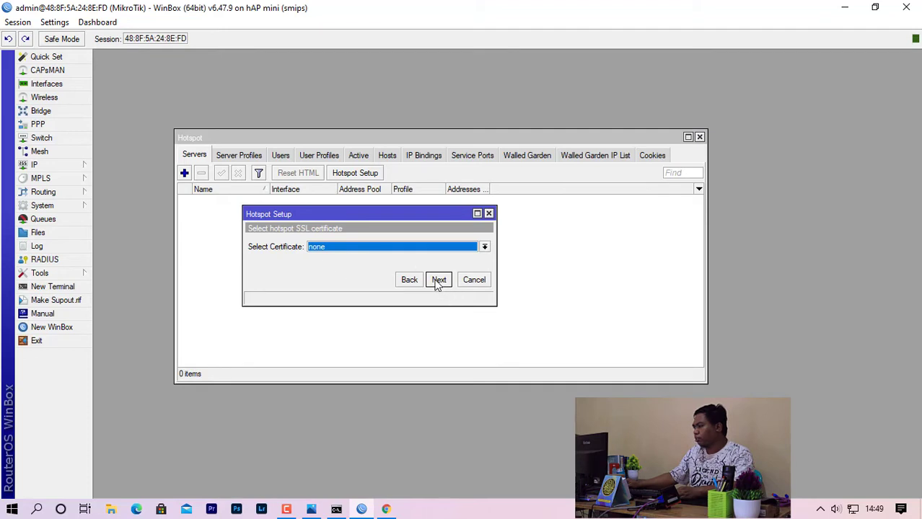
{"action": "left_click", "coordinate": [439, 282]}
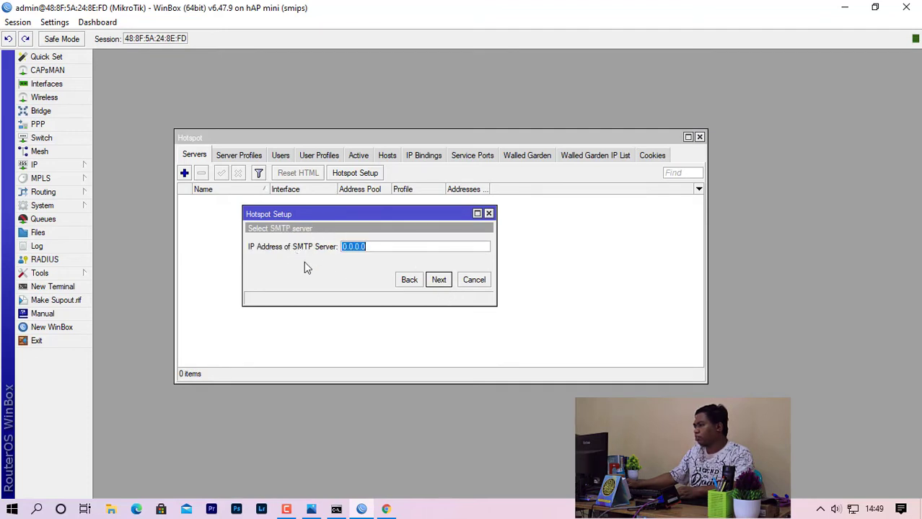
{"action": "left_click", "coordinate": [448, 284]}
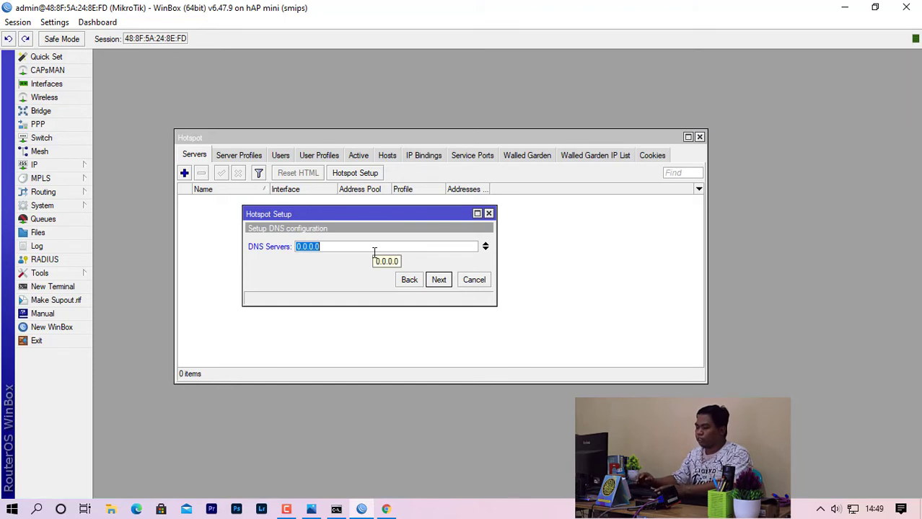
{"action": "type", "text": "203."}
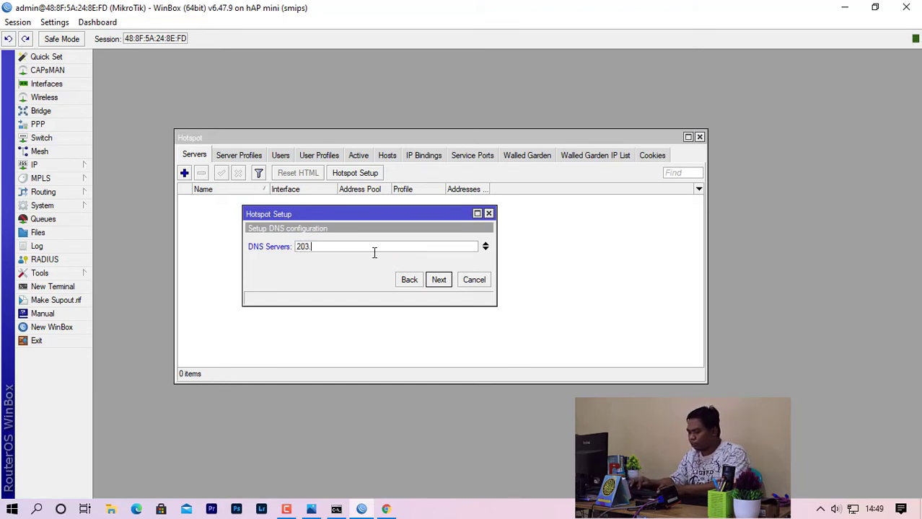
{"action": "type", "text": "142."}
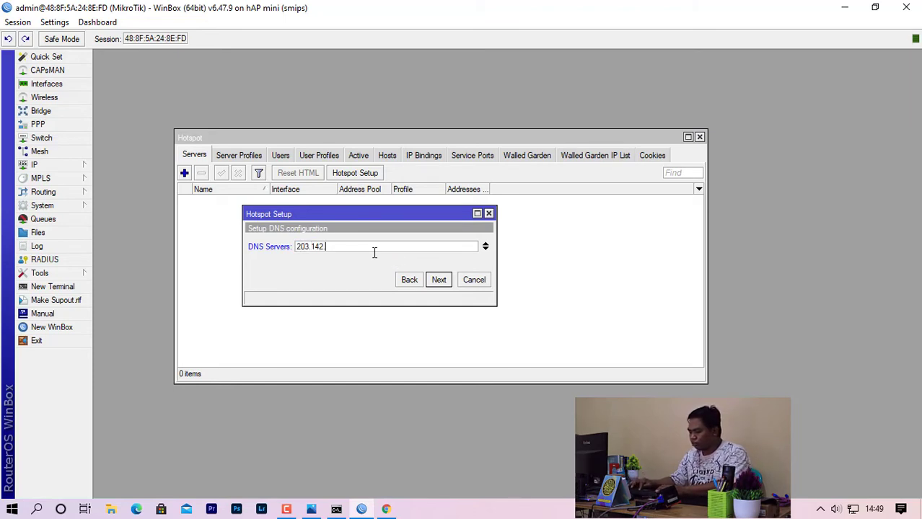
{"action": "type", "text": "82.2"}
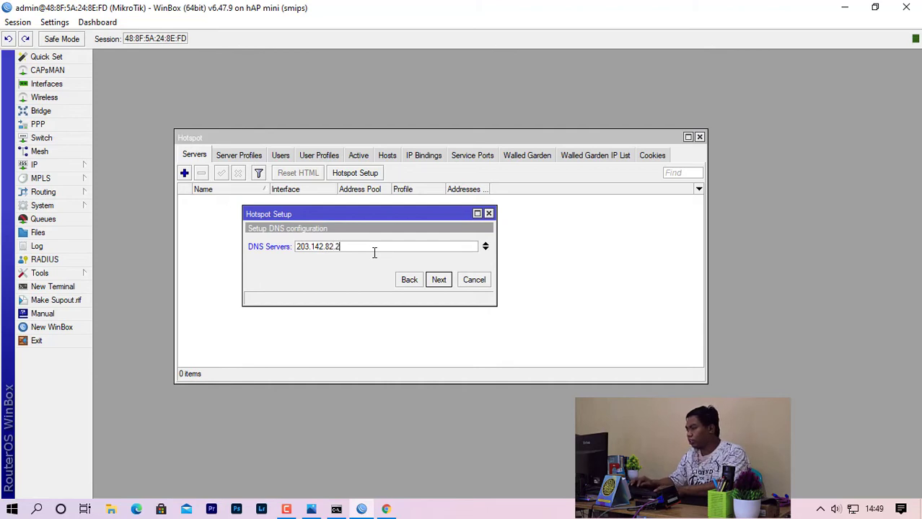
{"action": "type", "text": "22"}
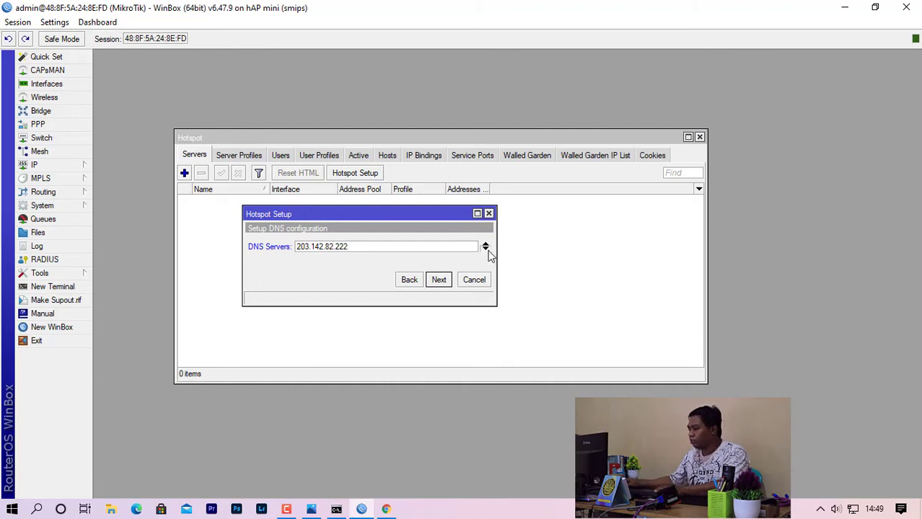
{"action": "left_click", "coordinate": [486, 249]}
{"action": "type", "text": "203"}
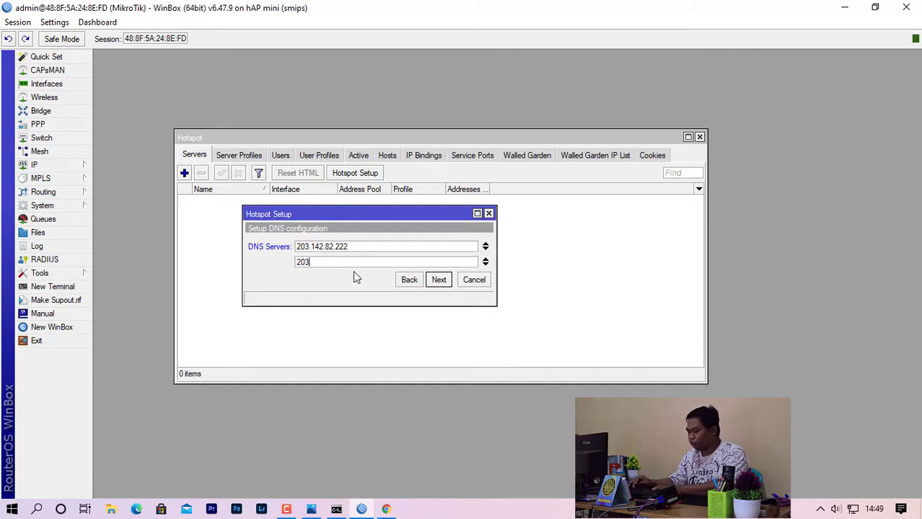
{"action": "type", "text": ".1"}
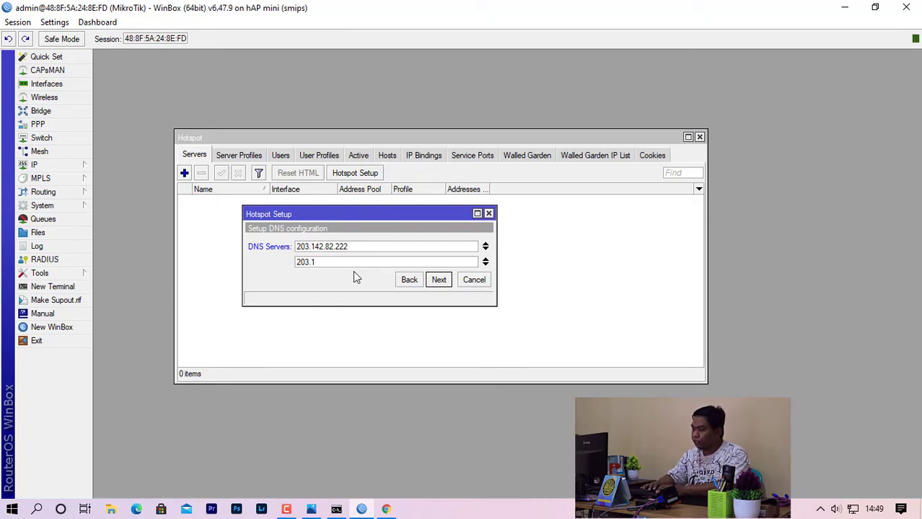
{"action": "type", "text": "42"}
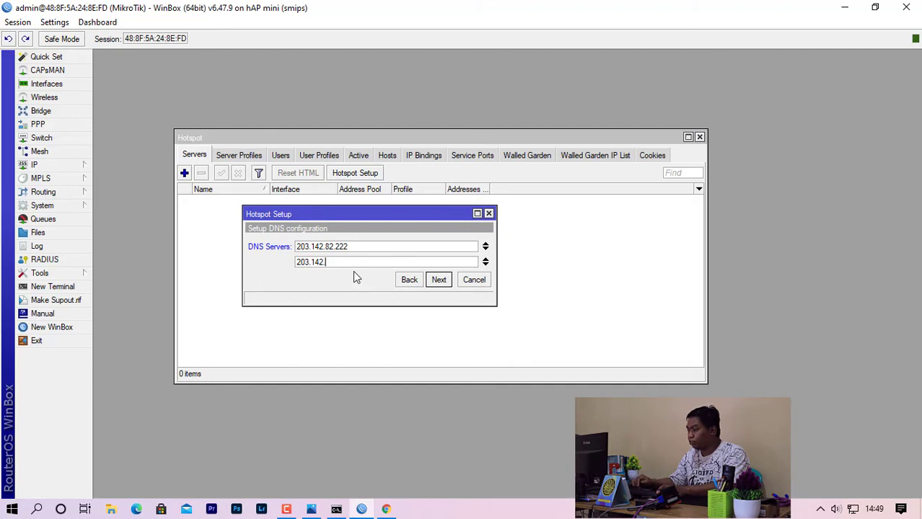
{"action": "type", "text": ".8"}
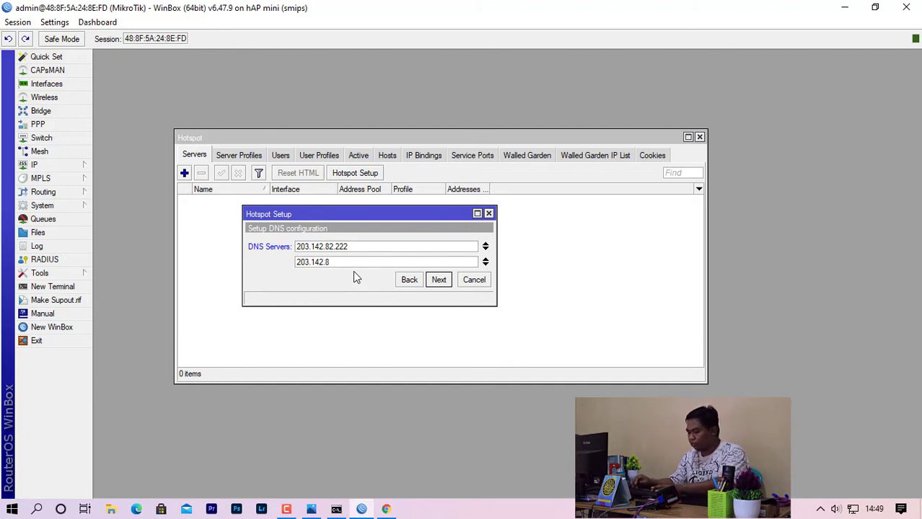
{"action": "type", "text": "4"}
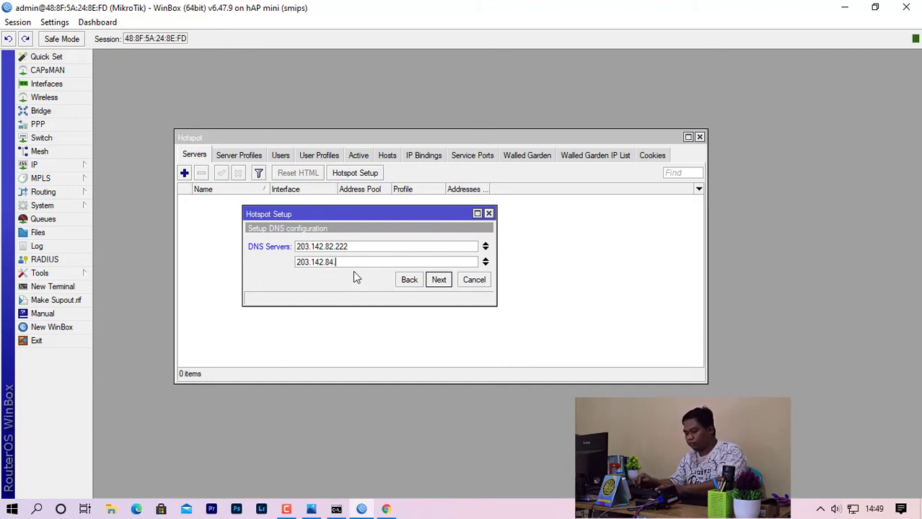
{"action": "type", "text": ".222"}
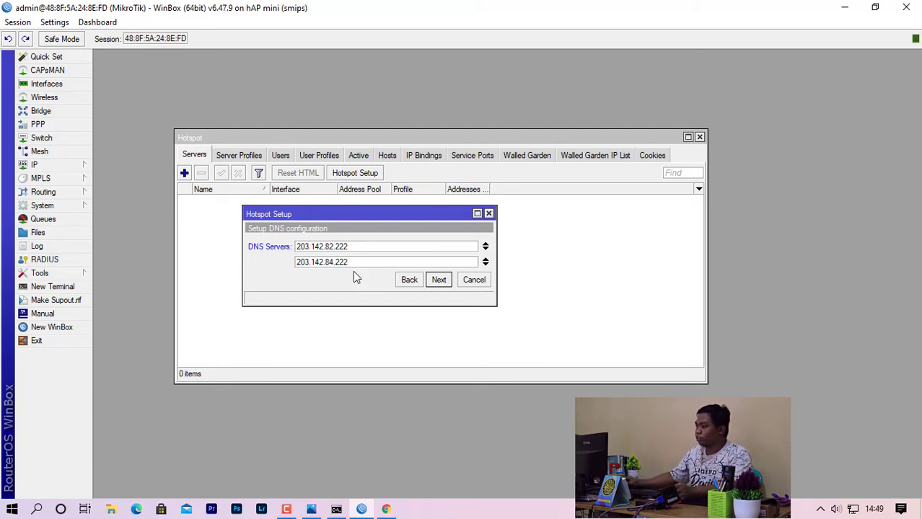
Enter hotspotku.co.id as the hotspot DNS name, inserting the missing 'k'.
{"action": "left_click", "coordinate": [441, 280]}
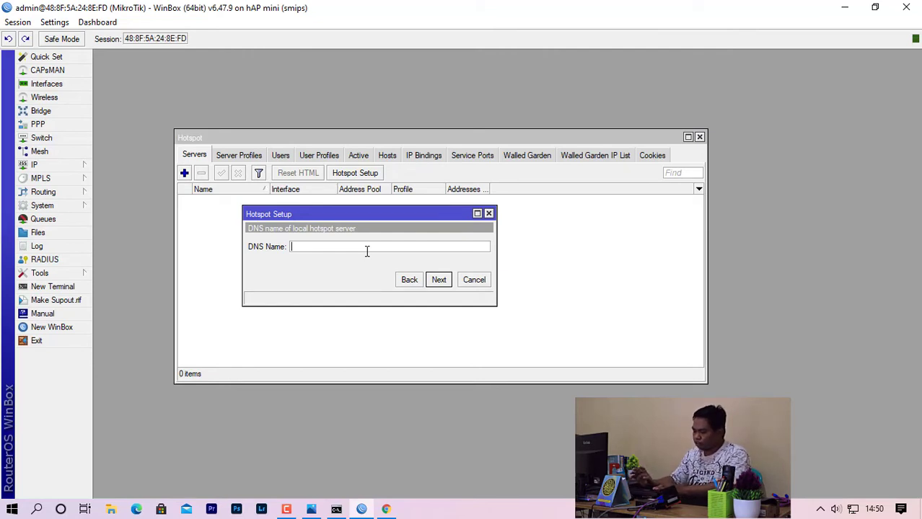
{"action": "type", "text": "h"}
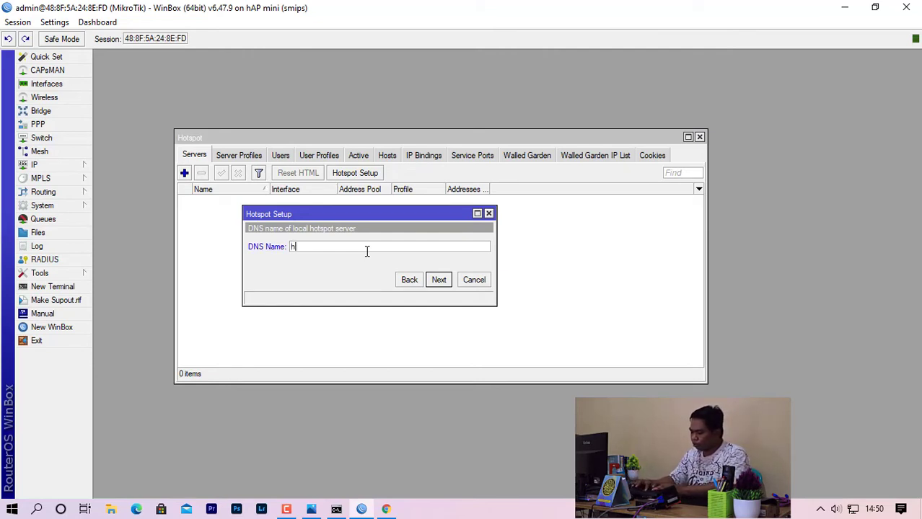
{"action": "type", "text": "otspo"}
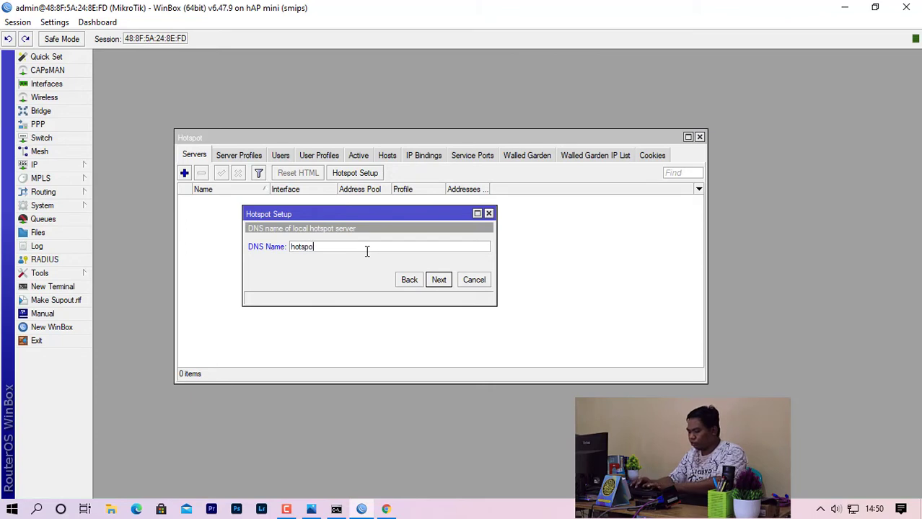
{"action": "type", "text": "tu."}
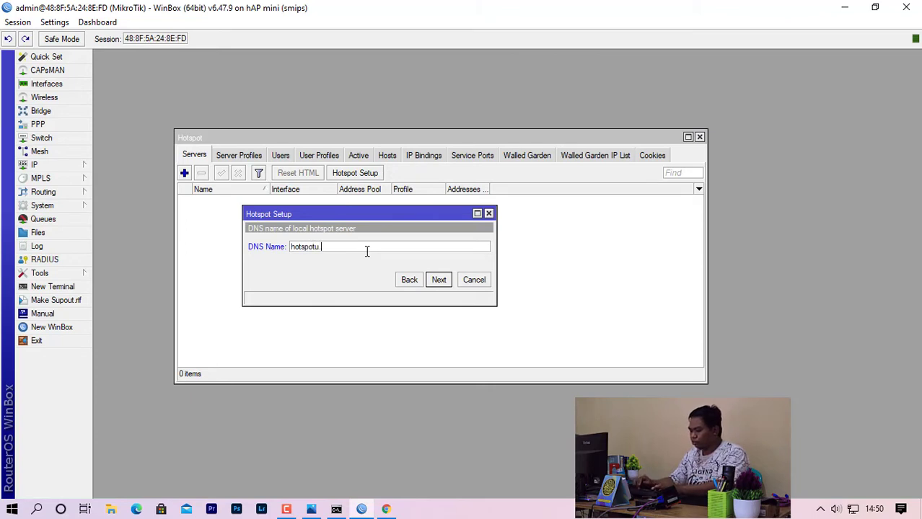
{"action": "type", "text": "co.id"}
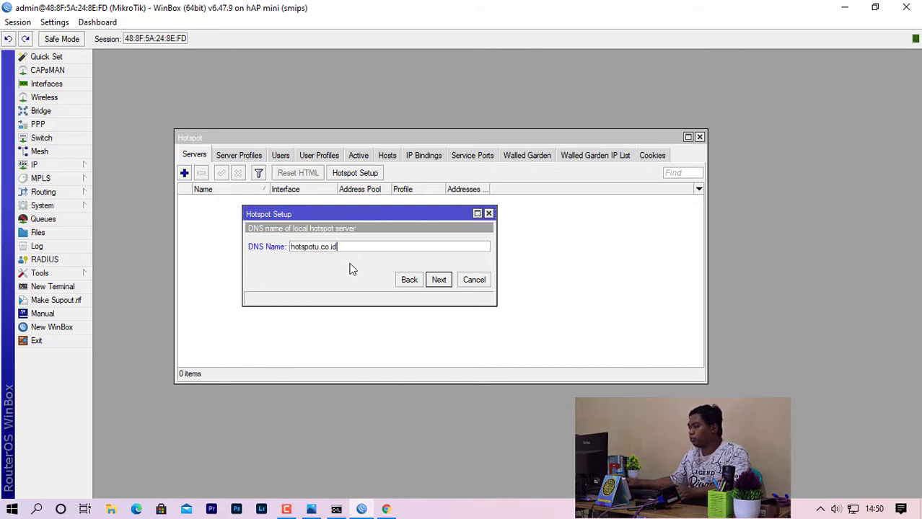
{"action": "left_click", "coordinate": [315, 248]}
{"action": "type", "text": "k"}
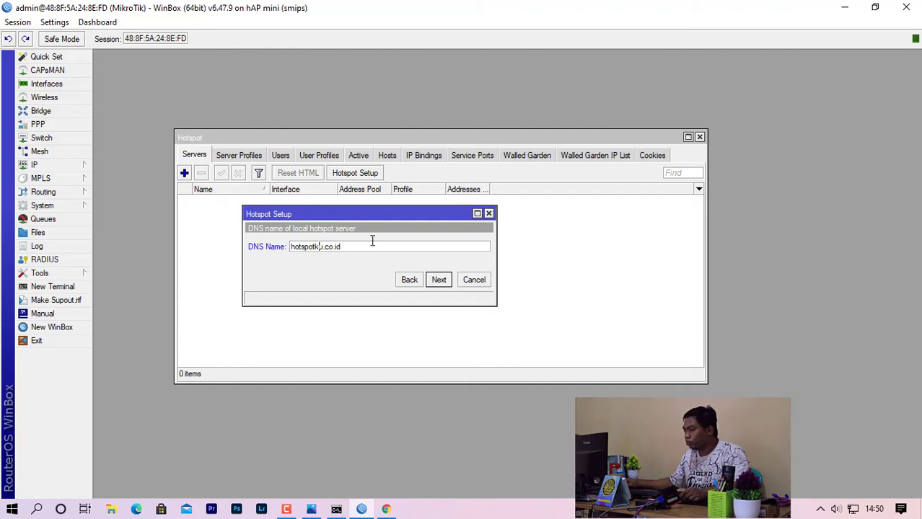
Keep user admin, give it a password, and complete the hotspot setup.
{"action": "left_click", "coordinate": [438, 280]}
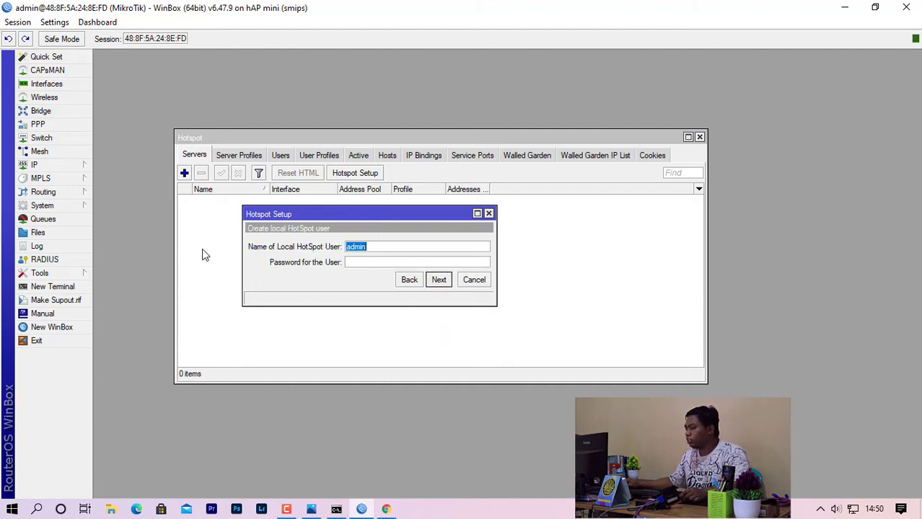
{"action": "left_click", "coordinate": [354, 264]}
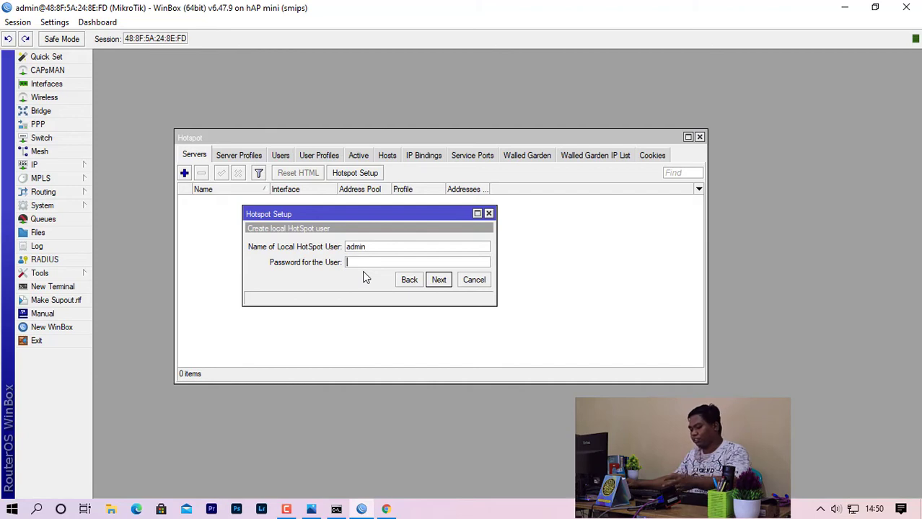
{"action": "type", "text": "1"}
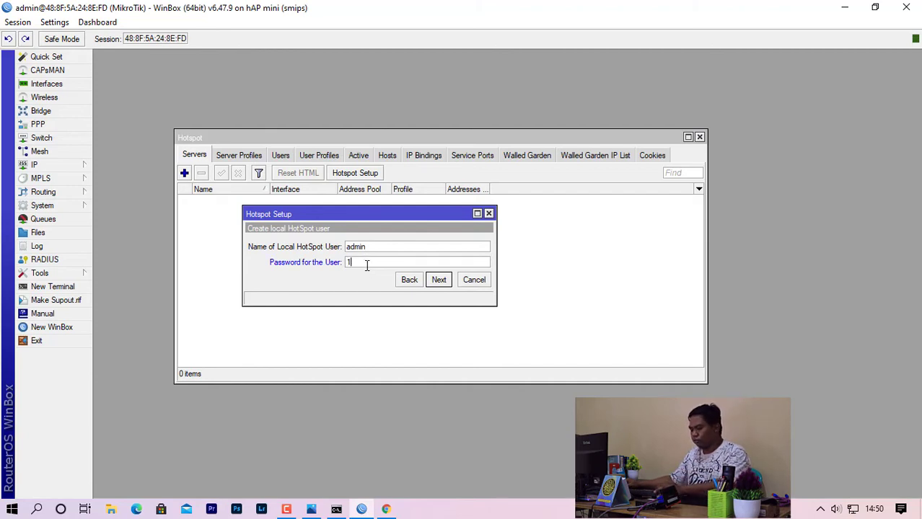
{"action": "type", "text": "2345678"}
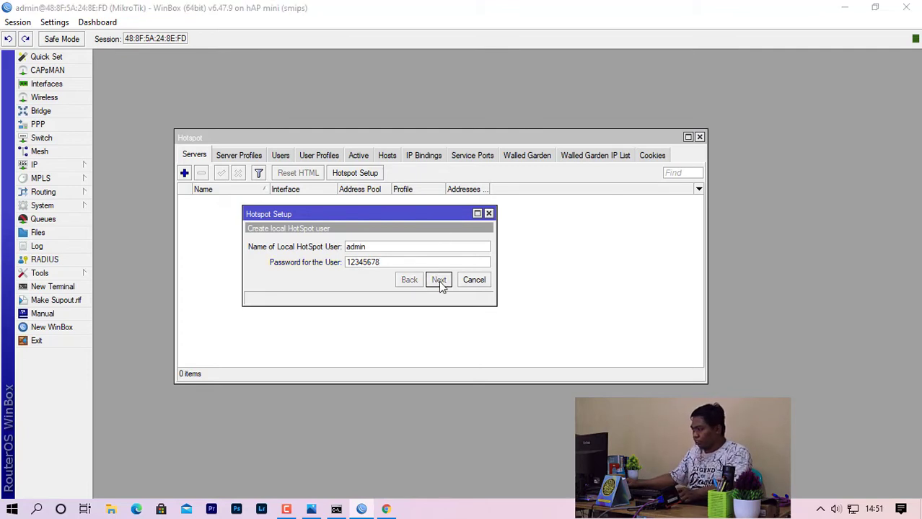
{"action": "left_click", "coordinate": [439, 280]}
{"action": "left_click", "coordinate": [509, 273]}
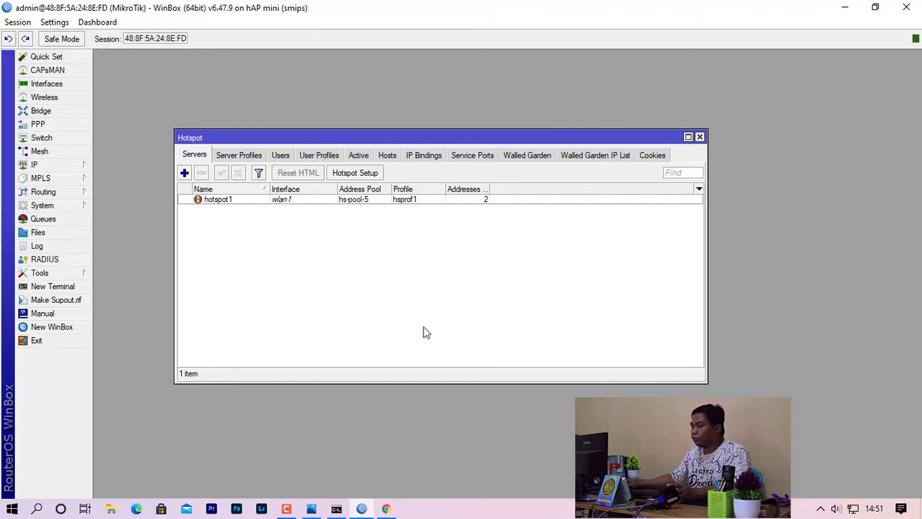
Create the pimpinan user profile with Shared Users 1 and a 512K/512K rate limit.
{"action": "left_click", "coordinate": [320, 158]}
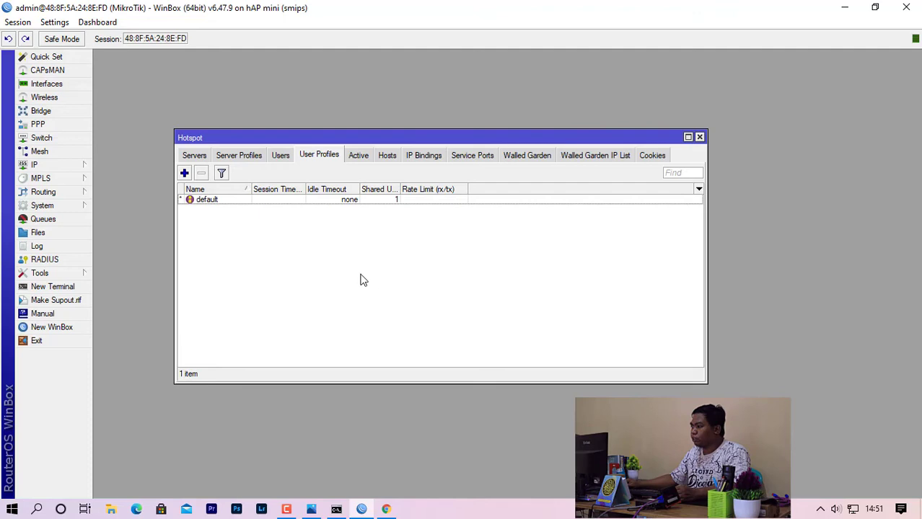
{"action": "left_click", "coordinate": [185, 174]}
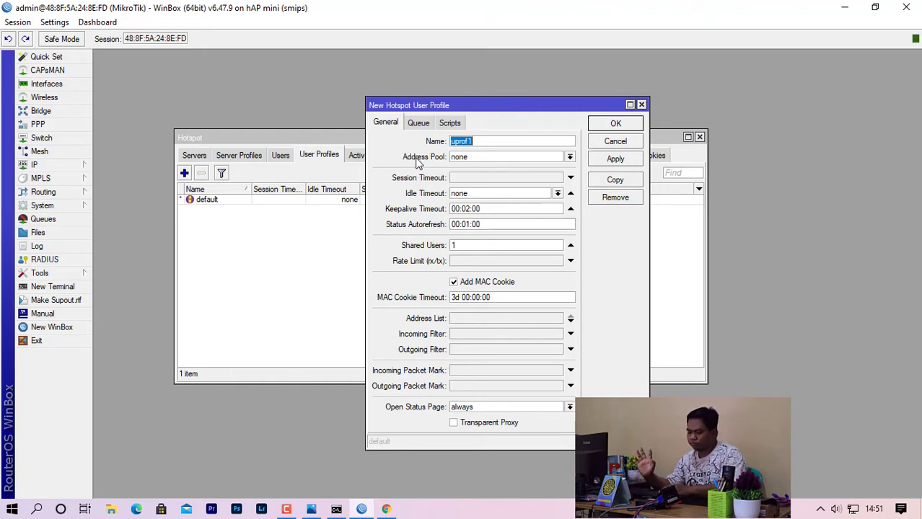
{"action": "type", "text": "pimpinan"}
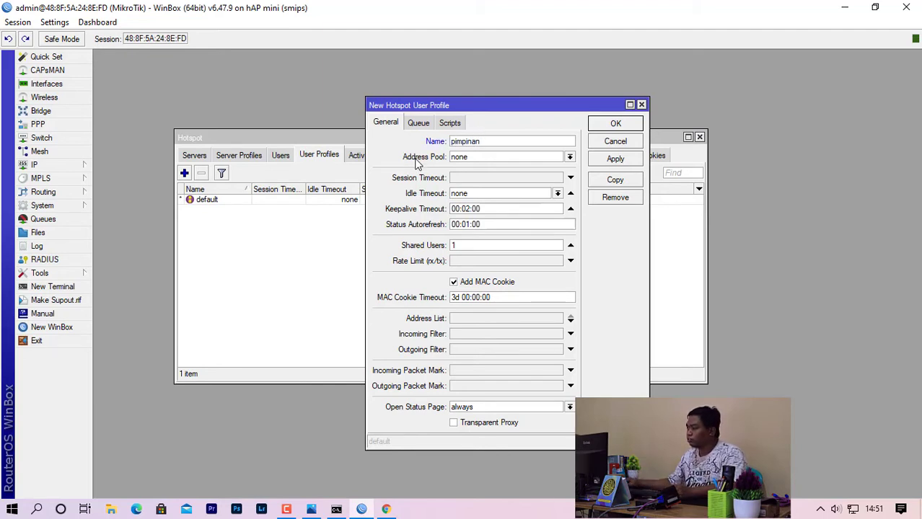
{"action": "double_click", "coordinate": [454, 245]}
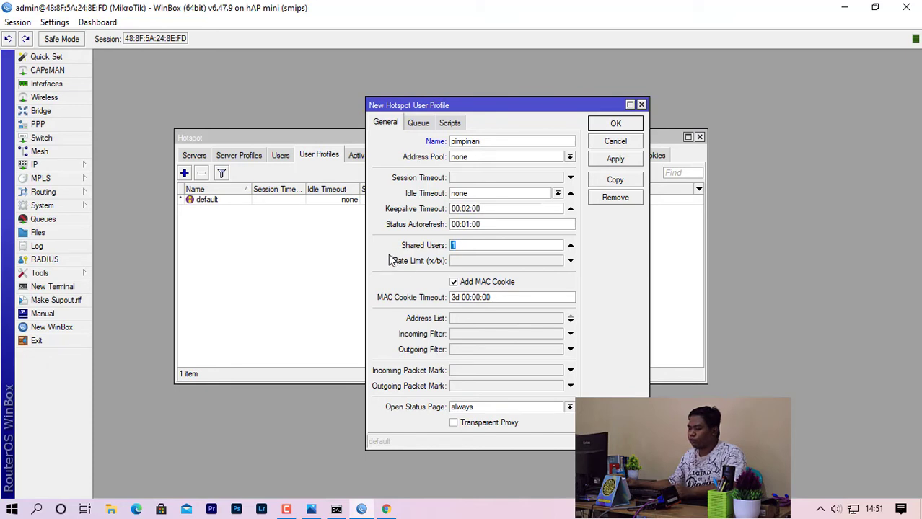
{"action": "left_click", "coordinate": [478, 262]}
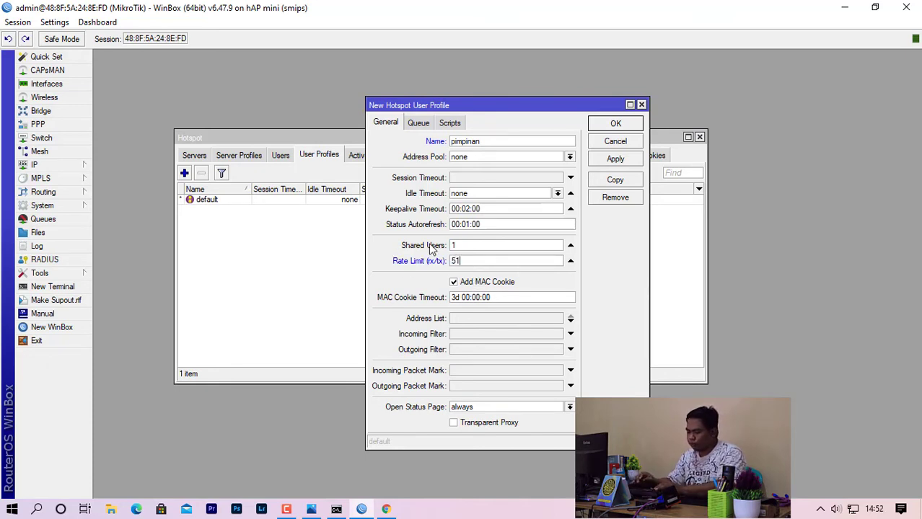
{"action": "type", "text": "512K"}
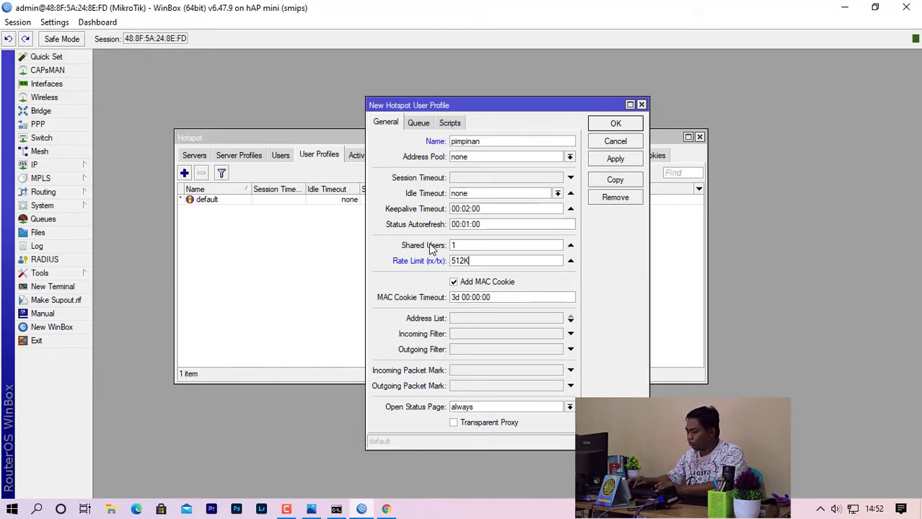
{"action": "type", "text": "/512K"}
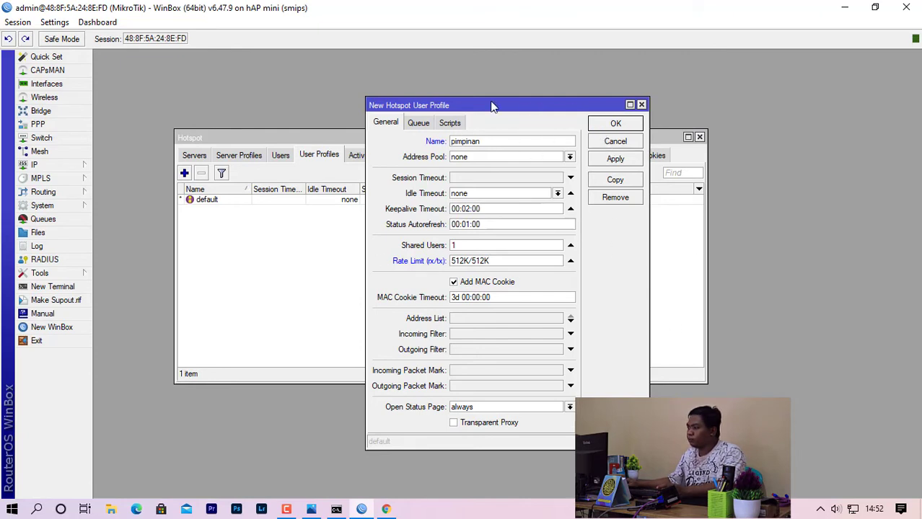
{"action": "left_click", "coordinate": [618, 127]}
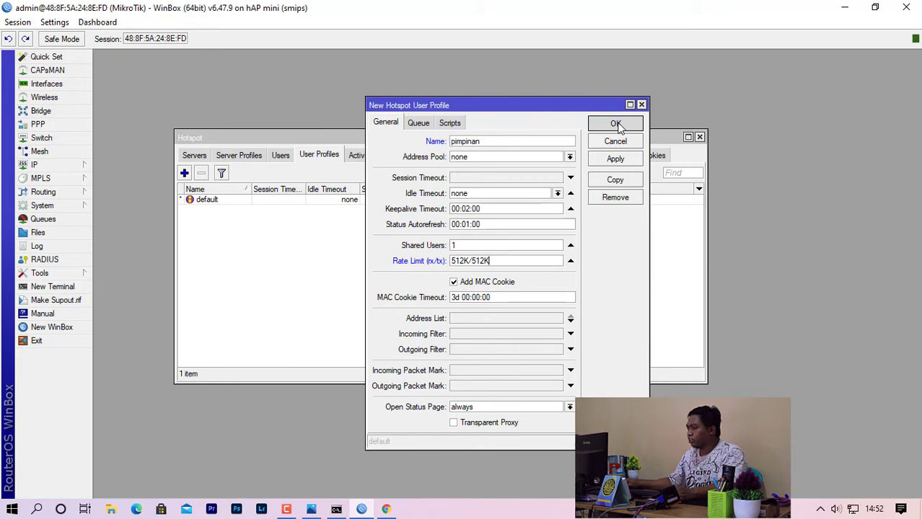
{"action": "left_click", "coordinate": [617, 126]}
Add a kariawan user profile with 5 shared users and a 256K/256K rate limit.
{"action": "left_click", "coordinate": [184, 174]}
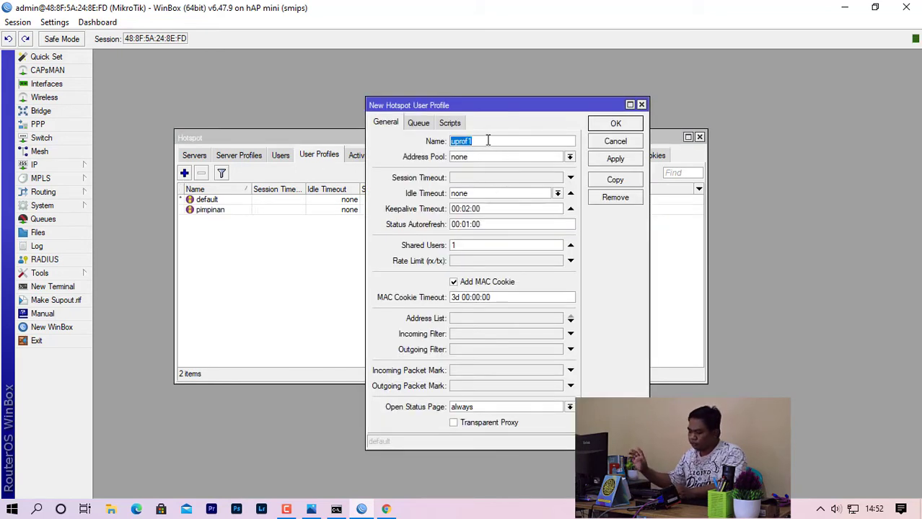
{"action": "type", "text": "ka"}
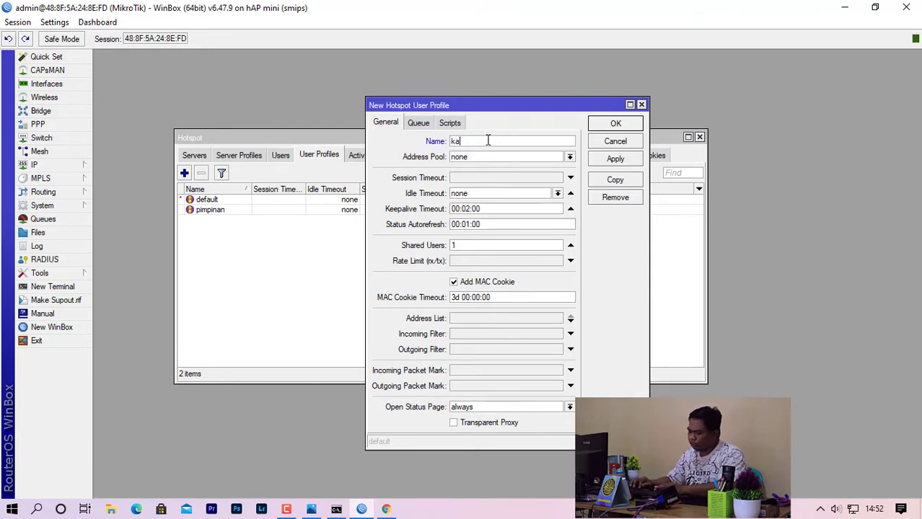
{"action": "type", "text": "ria"}
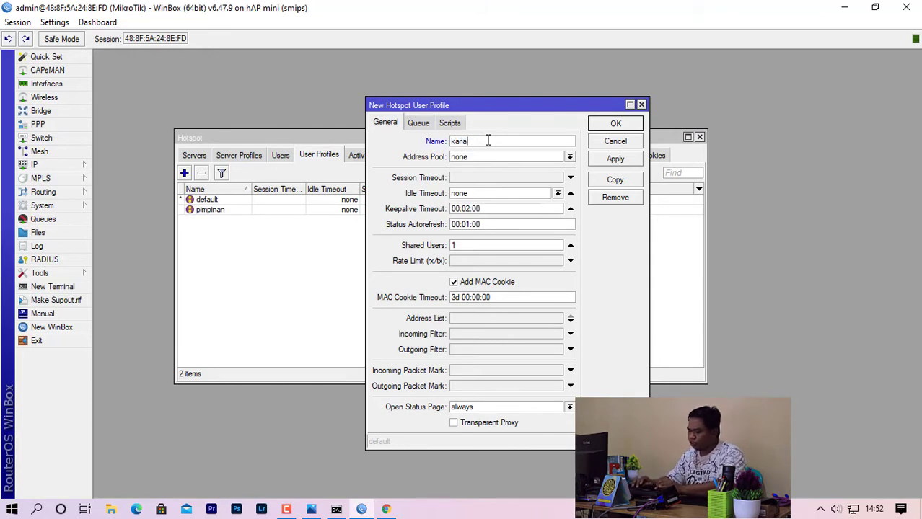
{"action": "type", "text": "wan"}
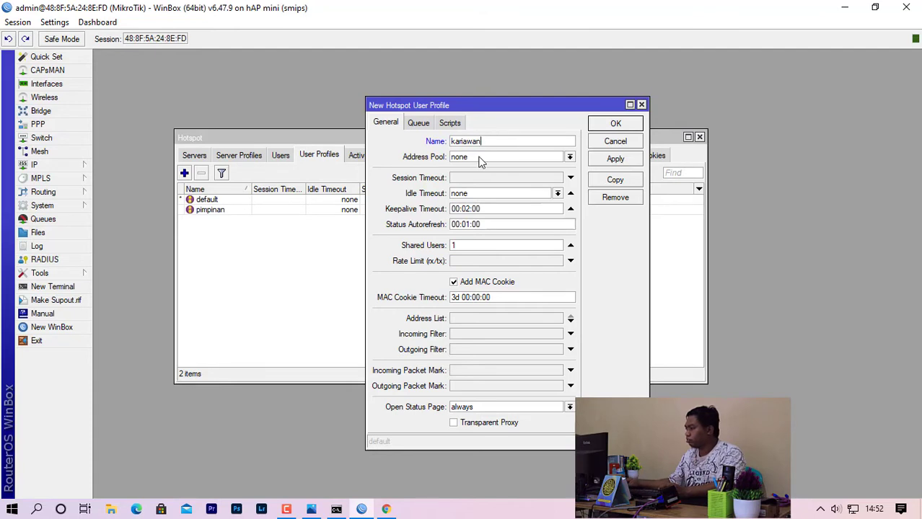
{"action": "left_click_drag", "start_coordinate": [485, 247], "coordinate": [384, 251]}
{"action": "type", "text": "5"}
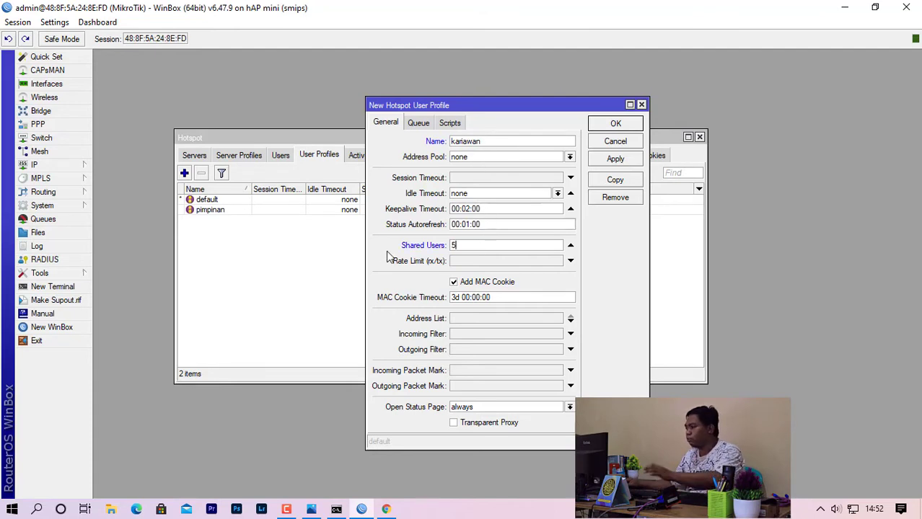
{"action": "left_click", "coordinate": [507, 263]}
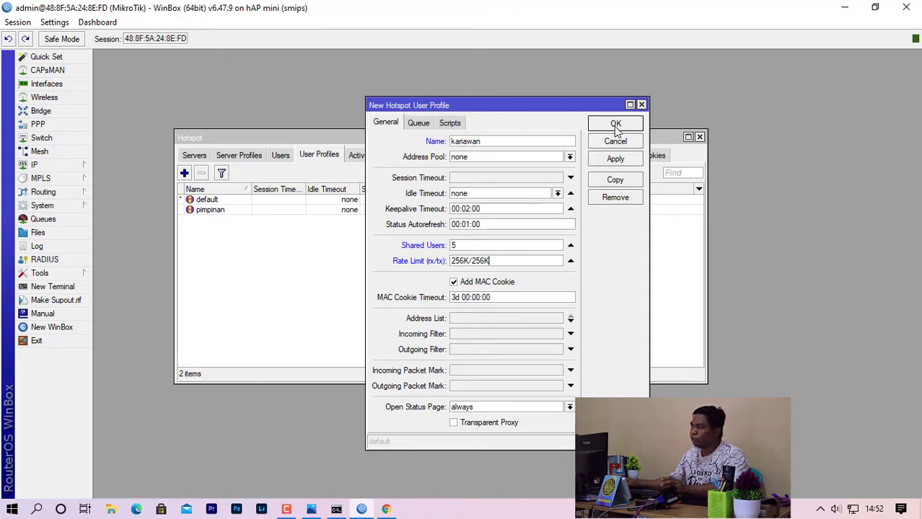
{"action": "left_click", "coordinate": [615, 125]}
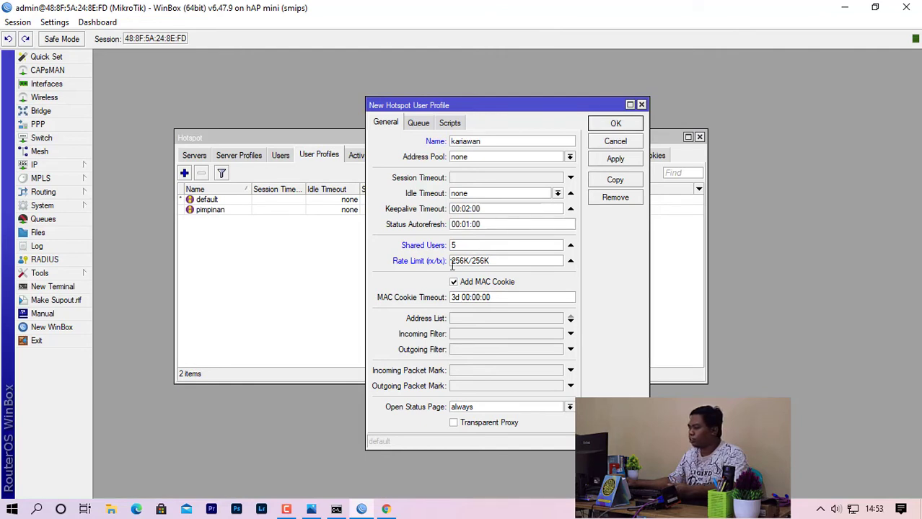
{"action": "left_click_drag", "start_coordinate": [450, 262], "coordinate": [470, 265]}
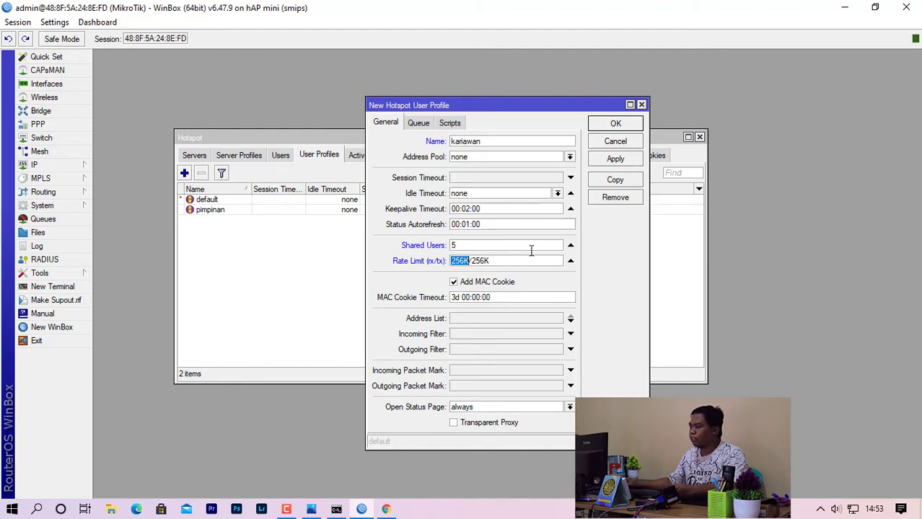
{"action": "left_click", "coordinate": [616, 125]}
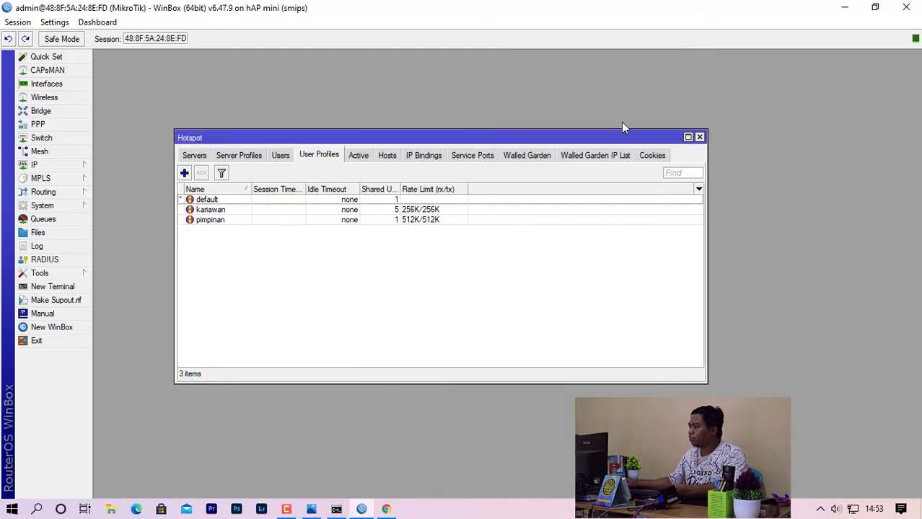
Start a new profile named tamu with a 128K/128K rate limit.
{"action": "left_click", "coordinate": [185, 174]}
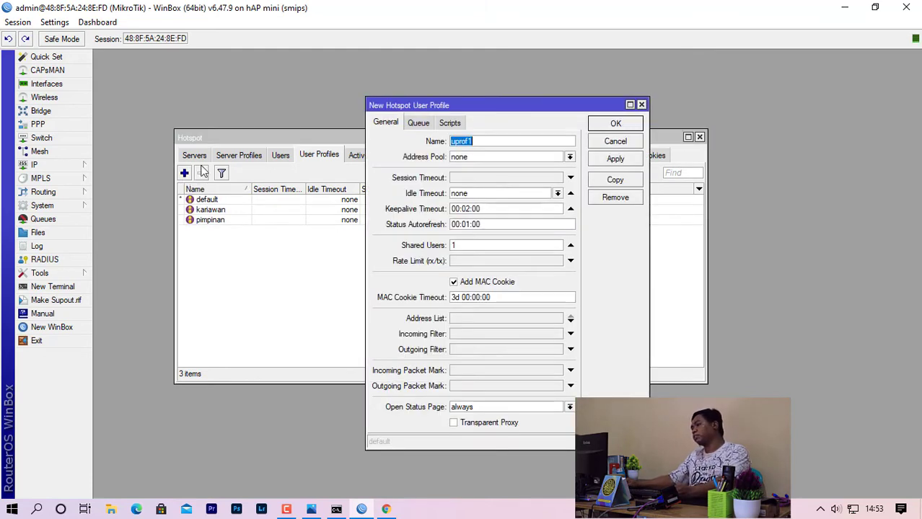
{"action": "type", "text": "tamu"}
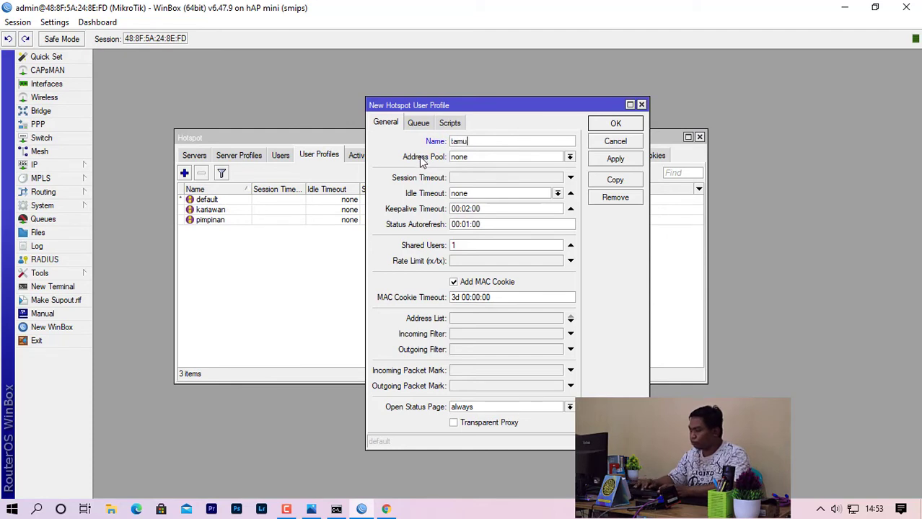
{"action": "left_click", "coordinate": [469, 244]}
{"action": "key", "text": "BackSpace"}
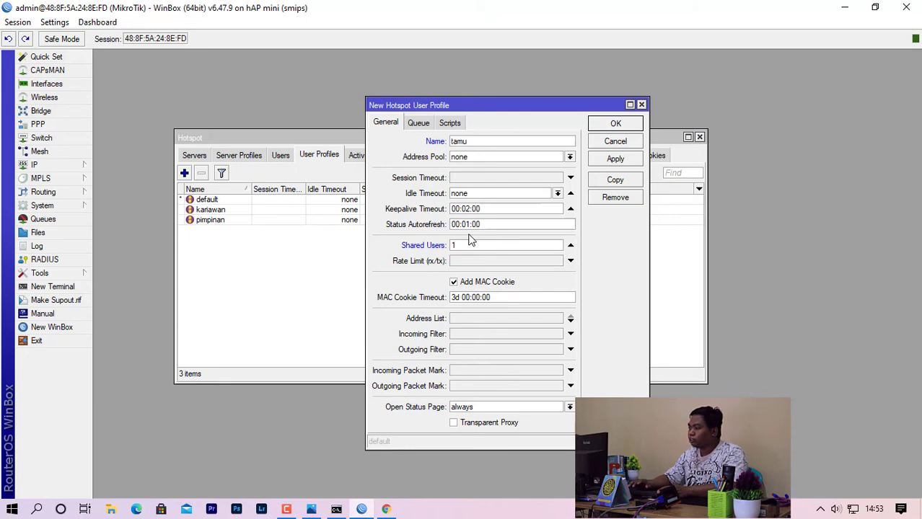
{"action": "left_click", "coordinate": [486, 261]}
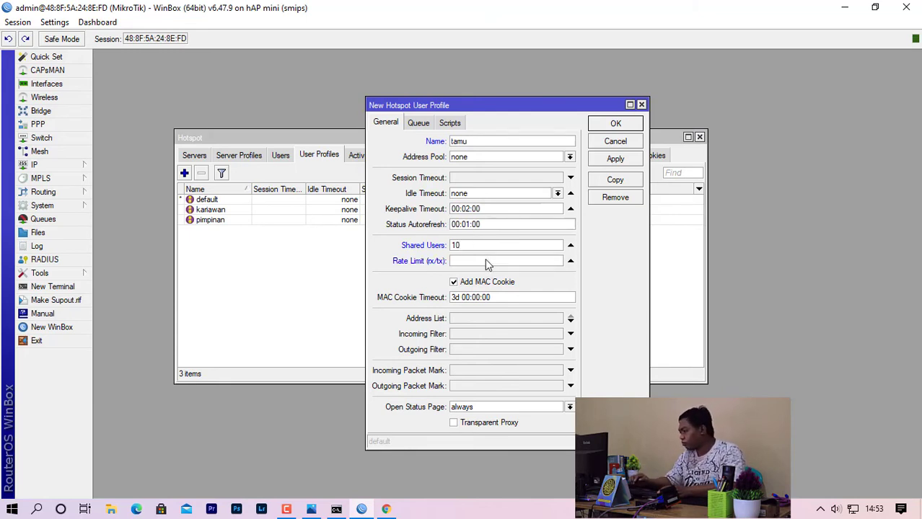
{"action": "type", "text": "128"}
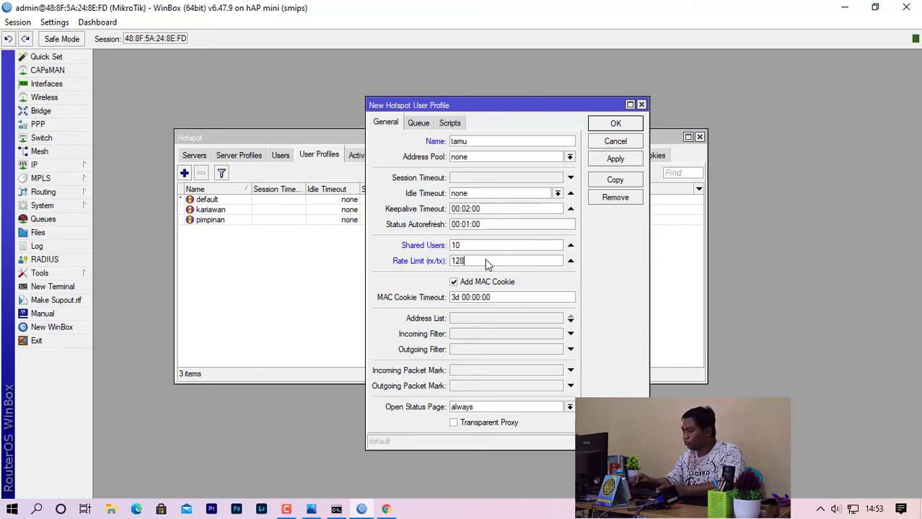
{"action": "type", "text": "K"}
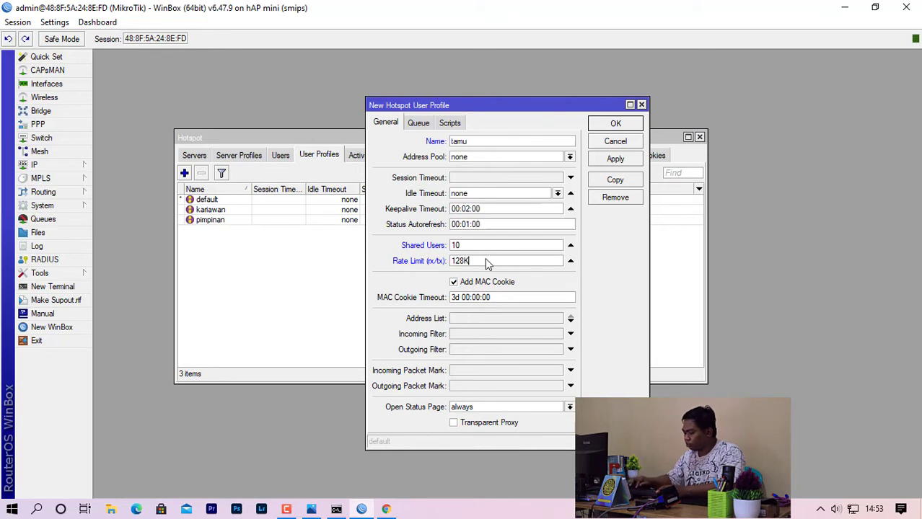
{"action": "type", "text": "/128"}
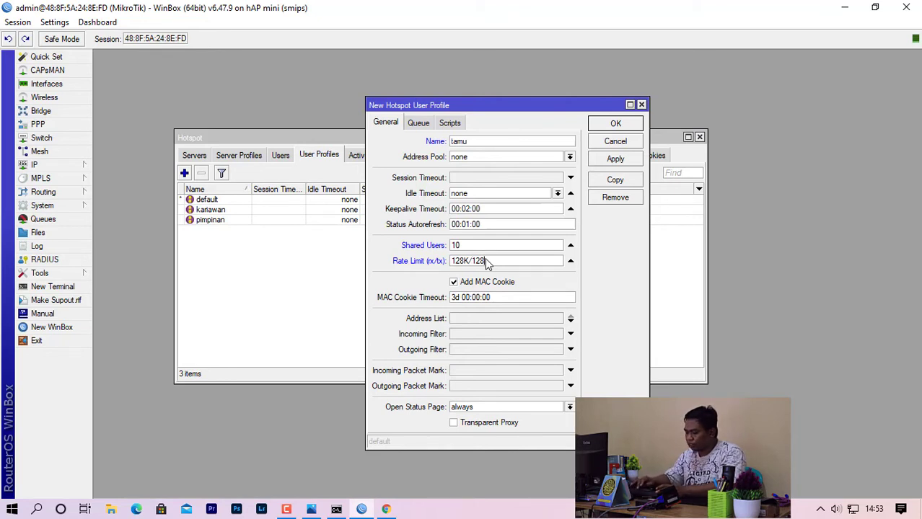
{"action": "type", "text": "K"}
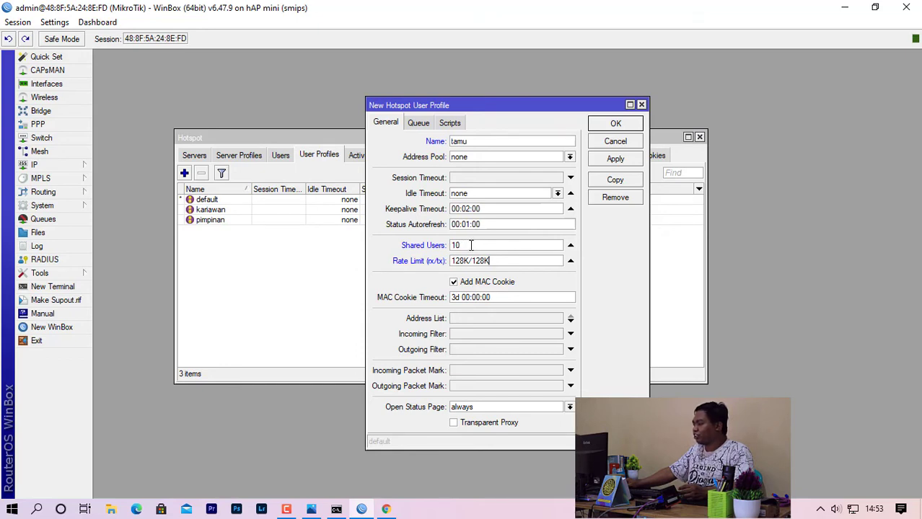
Set tamu's Shared Users to 10, save it, and check the profiles list.
{"action": "double_click", "coordinate": [464, 246]}
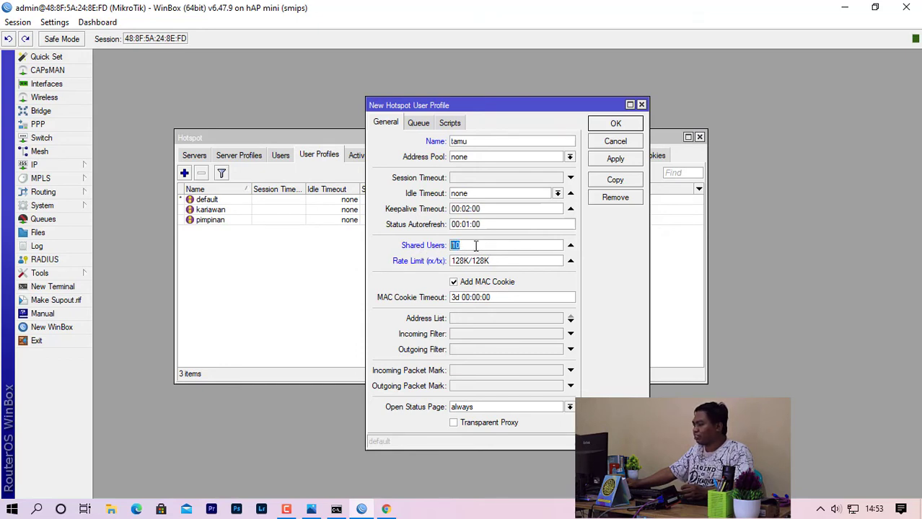
{"action": "left_click", "coordinate": [477, 249]}
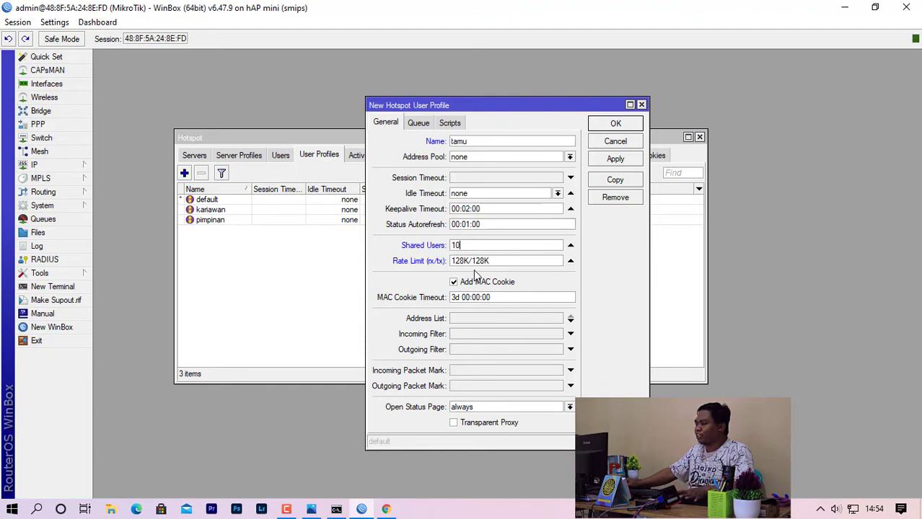
{"action": "left_click", "coordinate": [614, 125]}
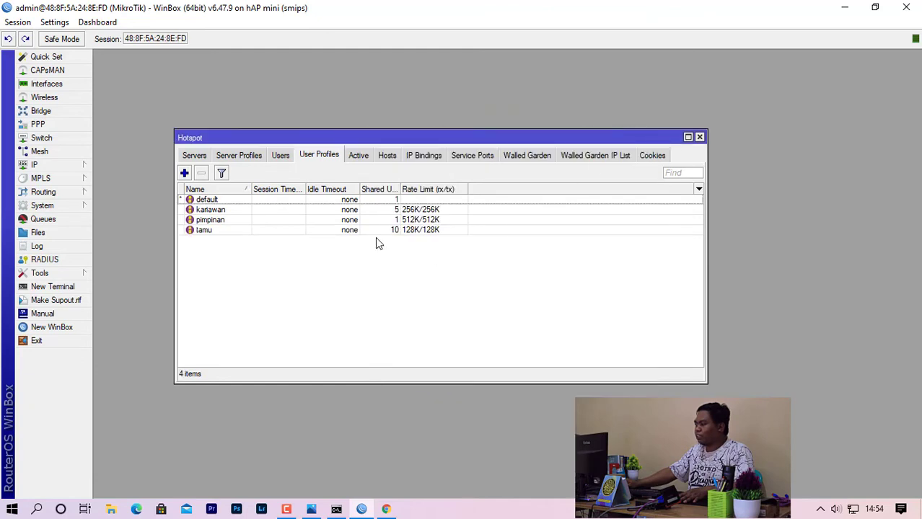
{"action": "left_click", "coordinate": [235, 210]}
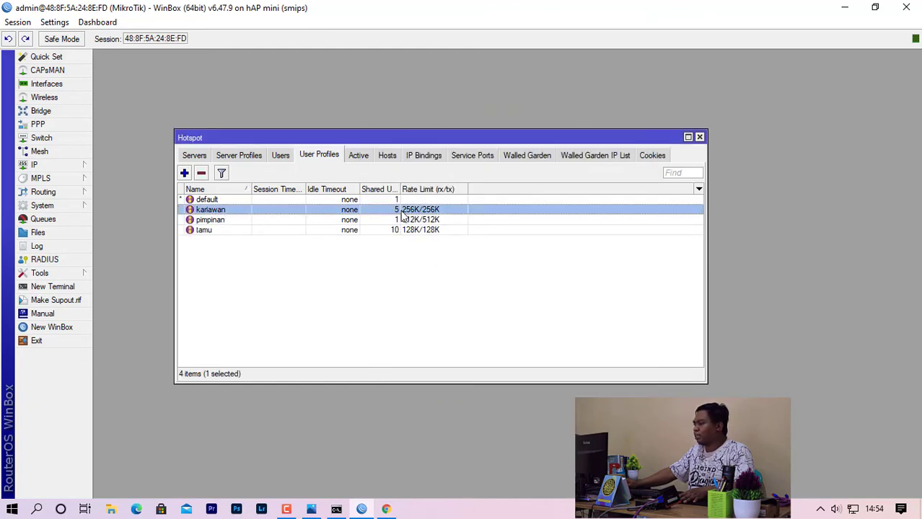
{"action": "left_click", "coordinate": [424, 274]}
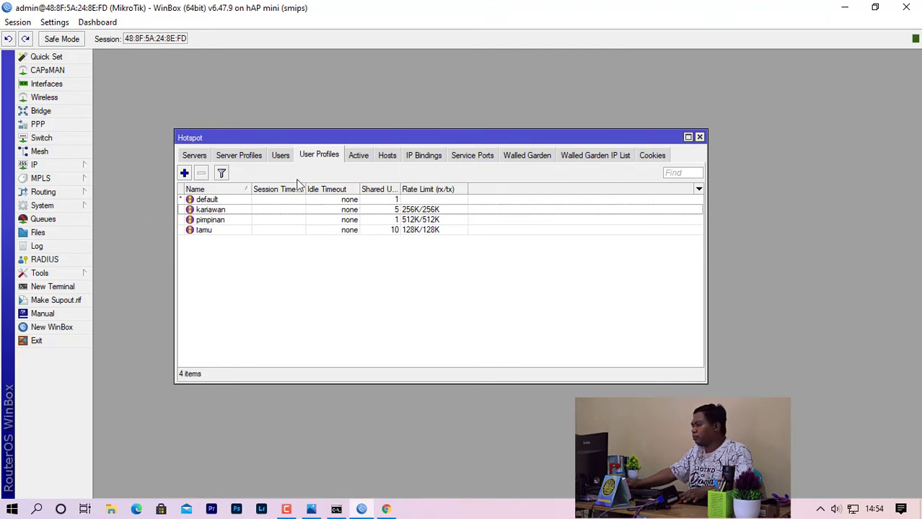
Add hotspot user pimpinan with a password and the pimpinan profile.
{"action": "left_click", "coordinate": [281, 157]}
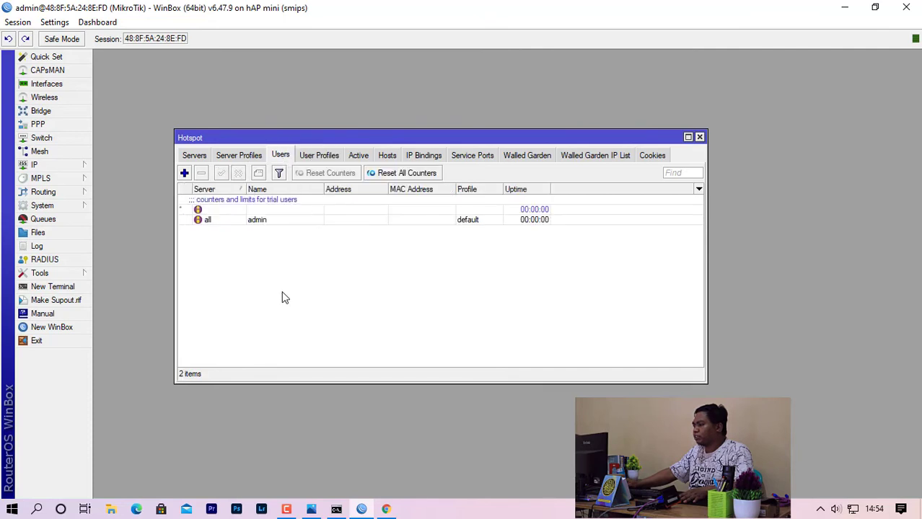
{"action": "left_click", "coordinate": [186, 174]}
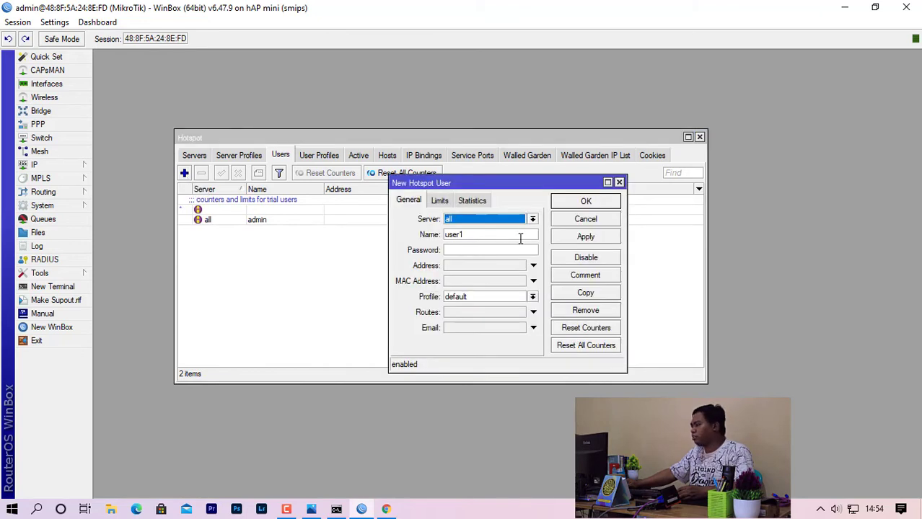
{"action": "left_click_drag", "start_coordinate": [453, 185], "coordinate": [281, 186]}
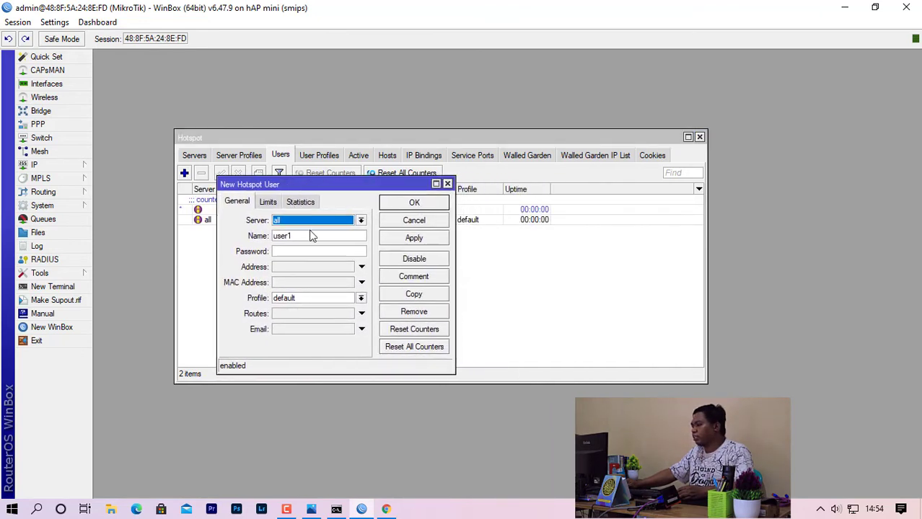
{"action": "left_click_drag", "start_coordinate": [308, 236], "coordinate": [144, 235]}
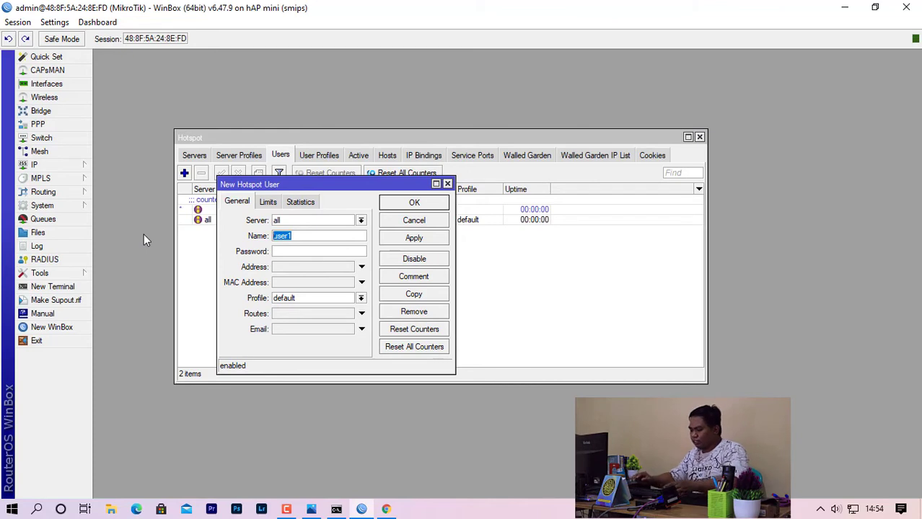
{"action": "type", "text": "pimpinan"}
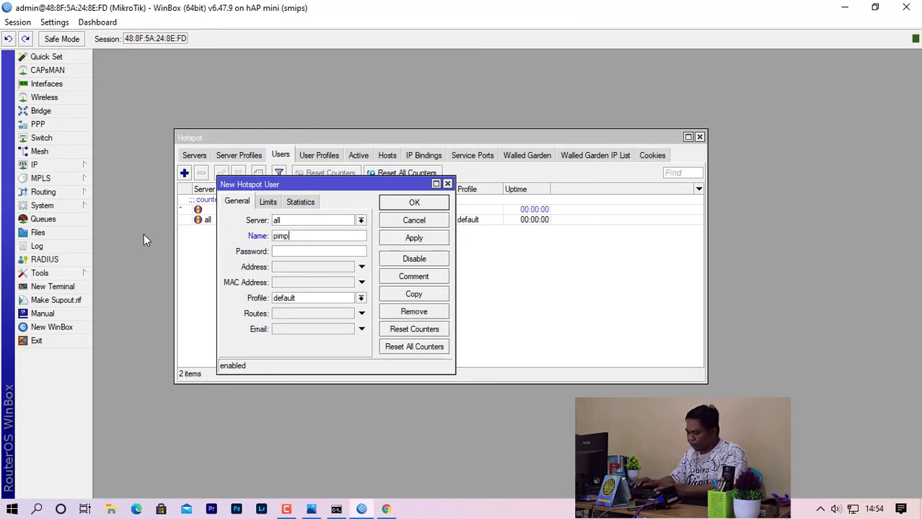
{"action": "left_click", "coordinate": [304, 252]}
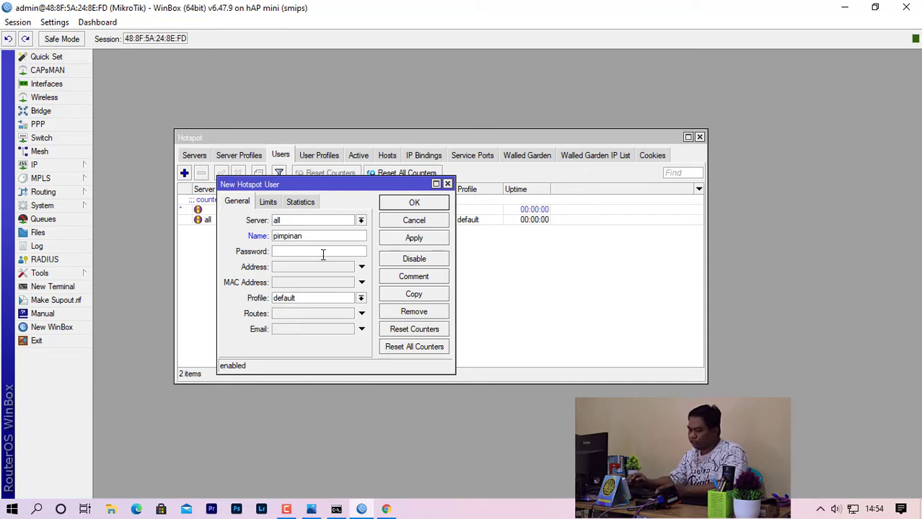
{"action": "type", "text": "123"}
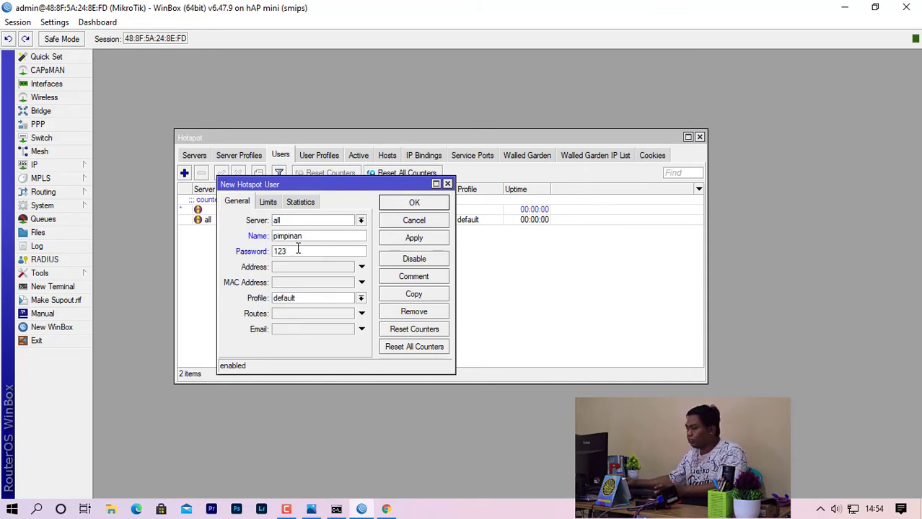
{"action": "left_click", "coordinate": [296, 302]}
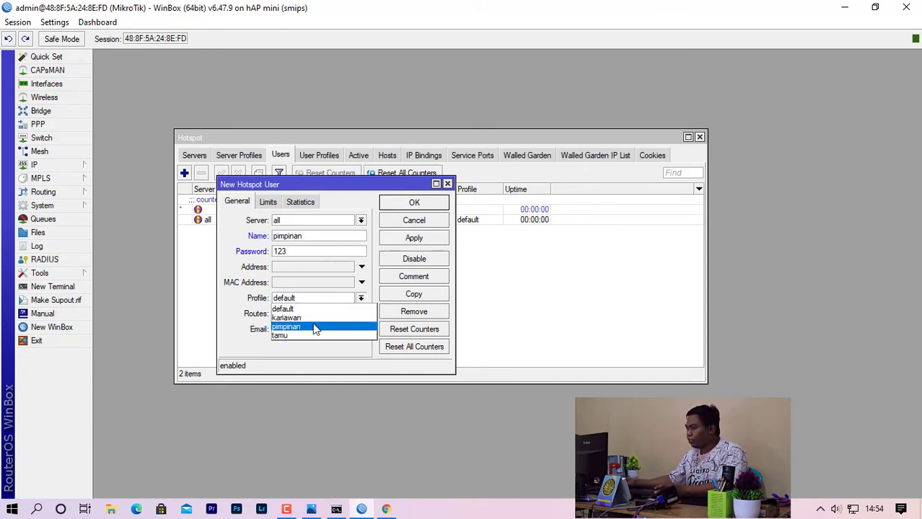
{"action": "left_click", "coordinate": [316, 330]}
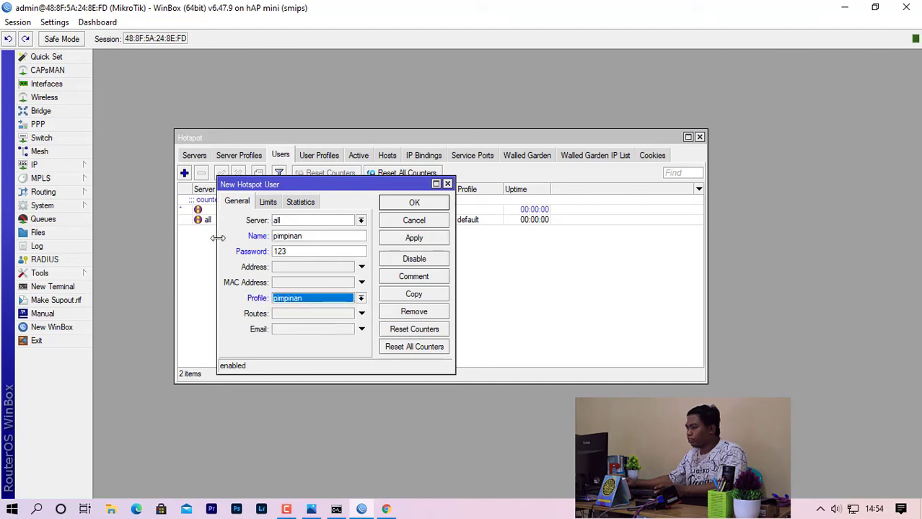
{"action": "left_click", "coordinate": [425, 206]}
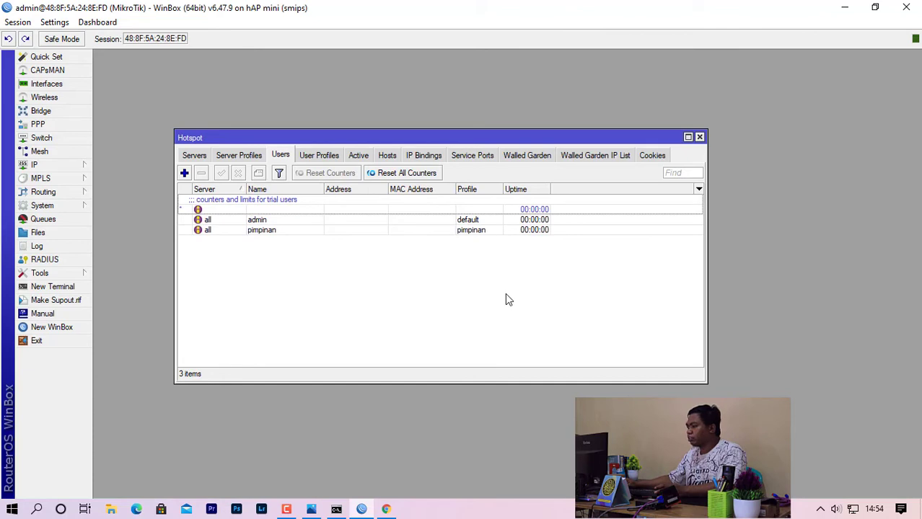
Add hotspot user kariawan assigned to the kariawan profile.
{"action": "left_click", "coordinate": [184, 173]}
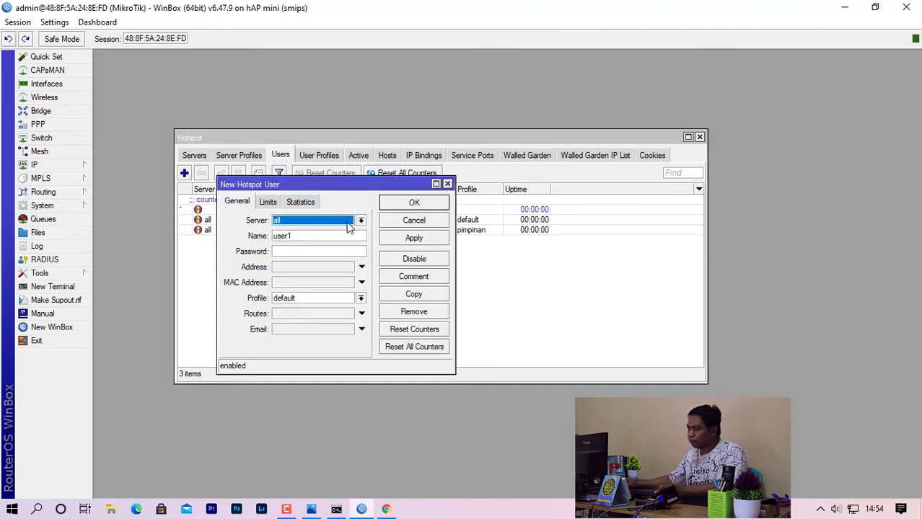
{"action": "key", "text": "Tab"}
{"action": "type", "text": "k"}
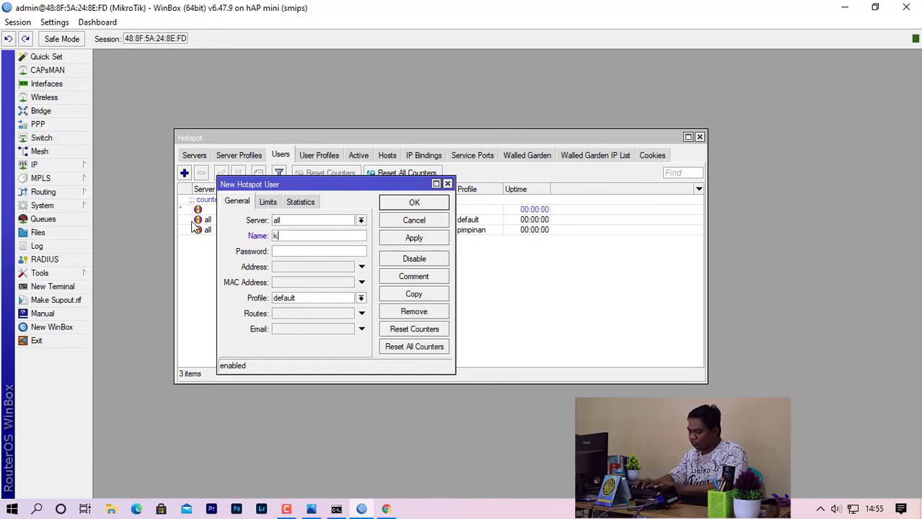
{"action": "type", "text": "ariawan"}
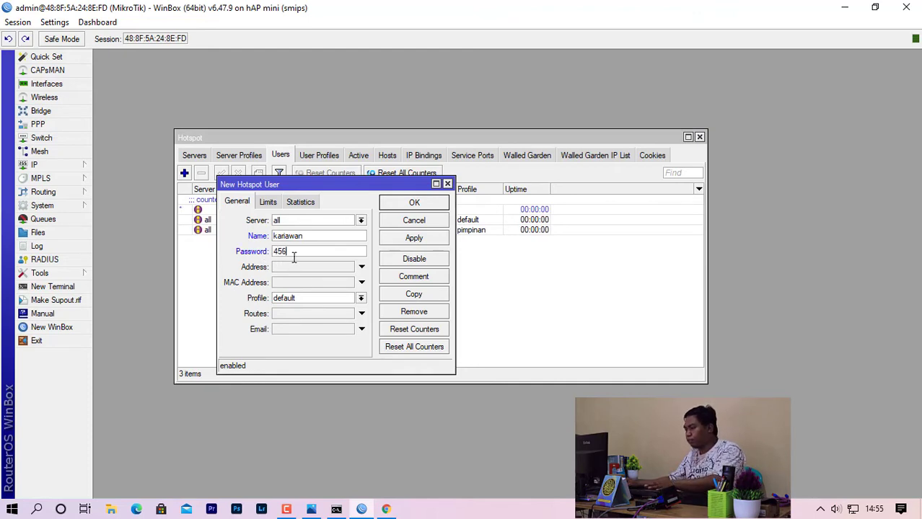
{"action": "left_click", "coordinate": [308, 299]}
{"action": "left_click", "coordinate": [313, 318]}
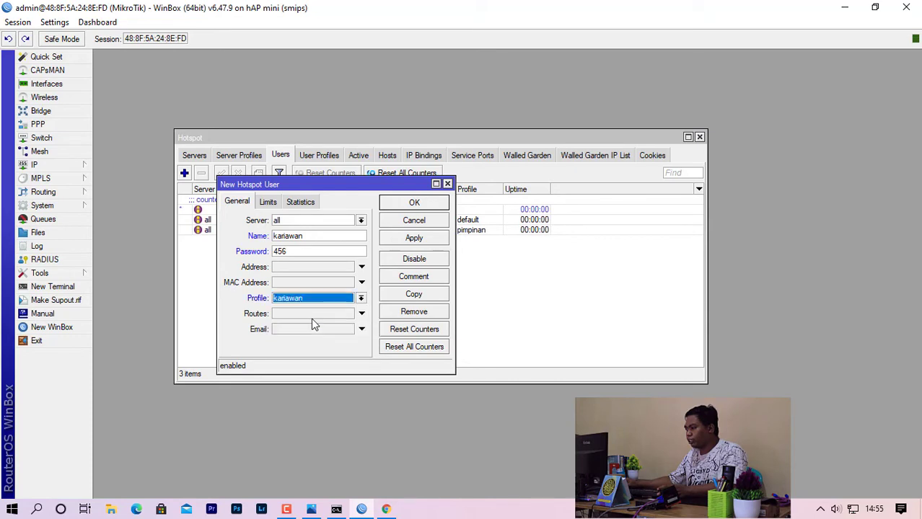
{"action": "left_click", "coordinate": [413, 209]}
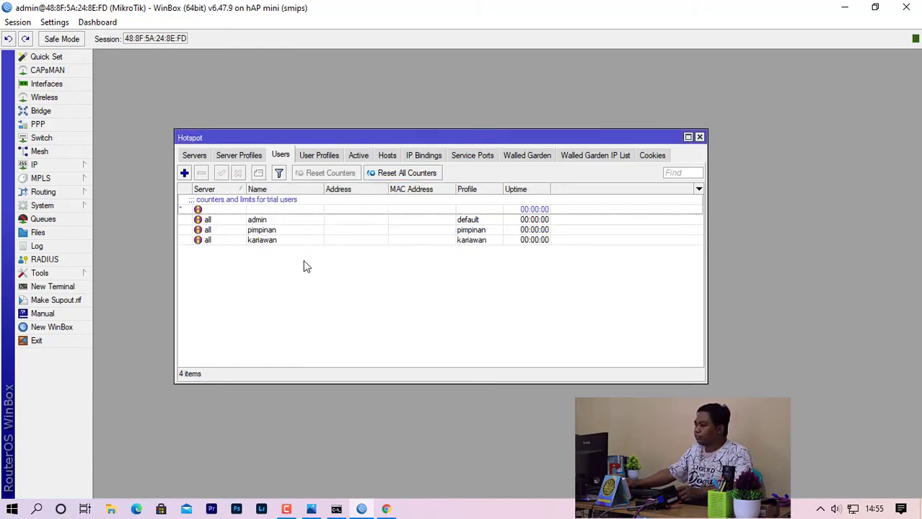
{"action": "left_click", "coordinate": [414, 241]}
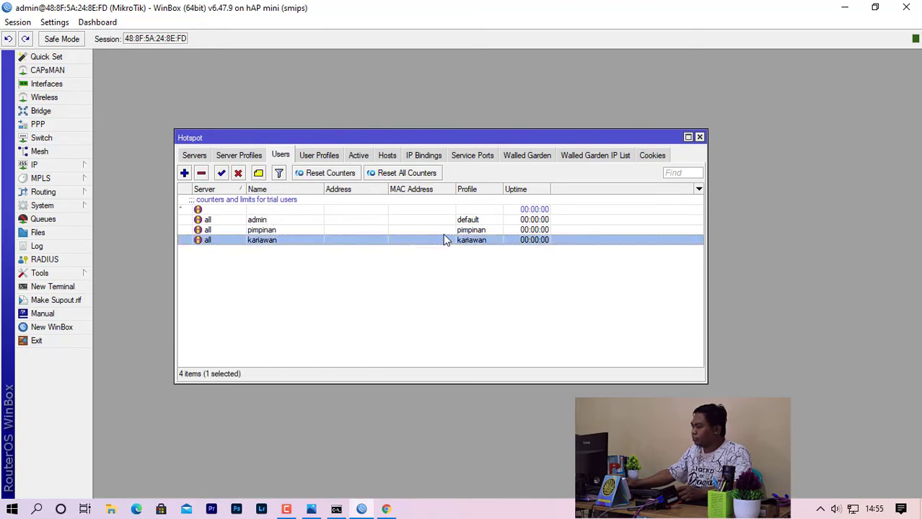
{"action": "left_click", "coordinate": [403, 292]}
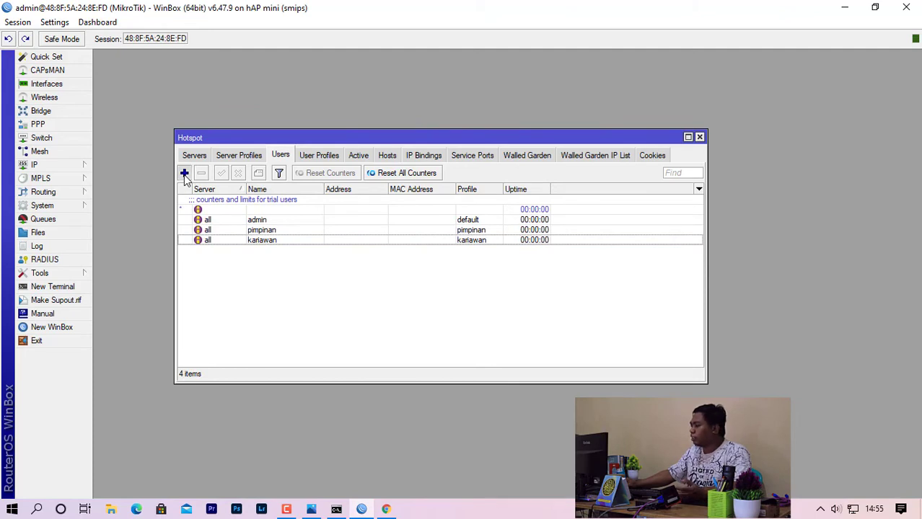
Add hotspot user tamu with a password and the tamu profile.
{"action": "left_click", "coordinate": [184, 174]}
{"action": "key", "text": "Tab"}
{"action": "type", "text": "tamu"}
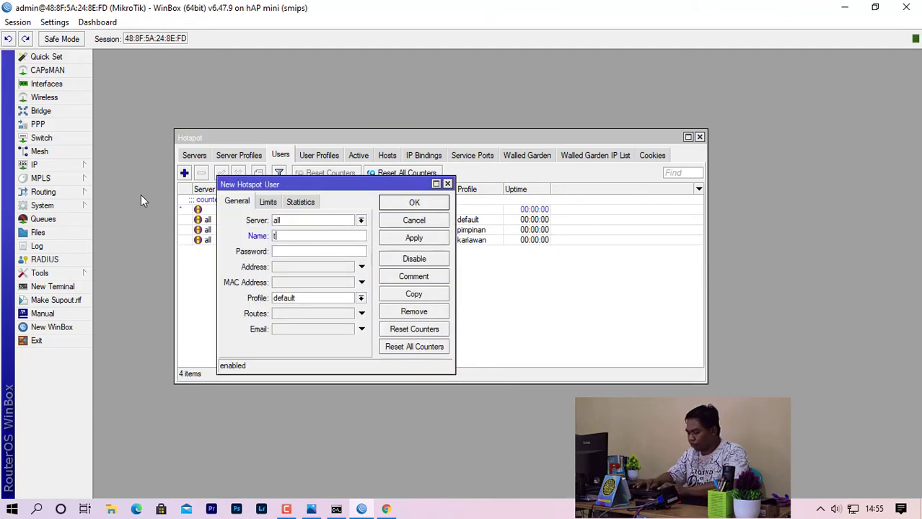
{"action": "left_click", "coordinate": [288, 246]}
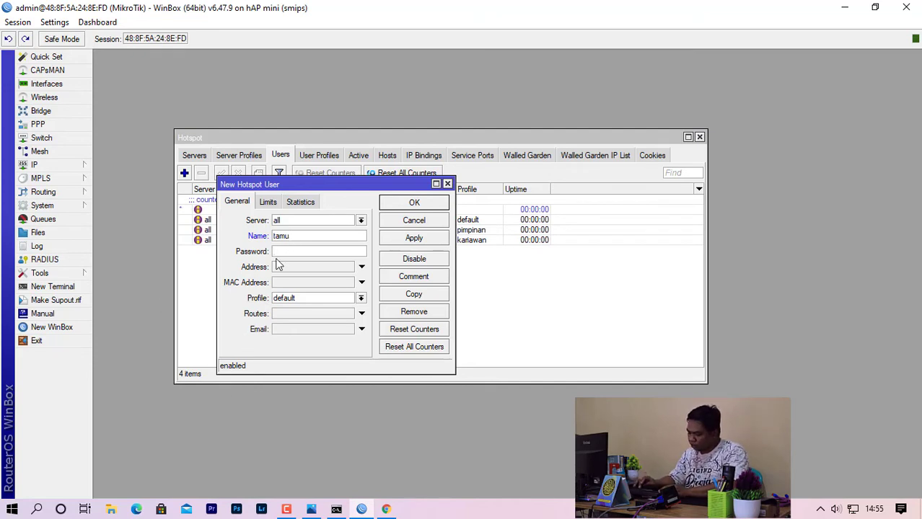
{"action": "type", "text": "789"}
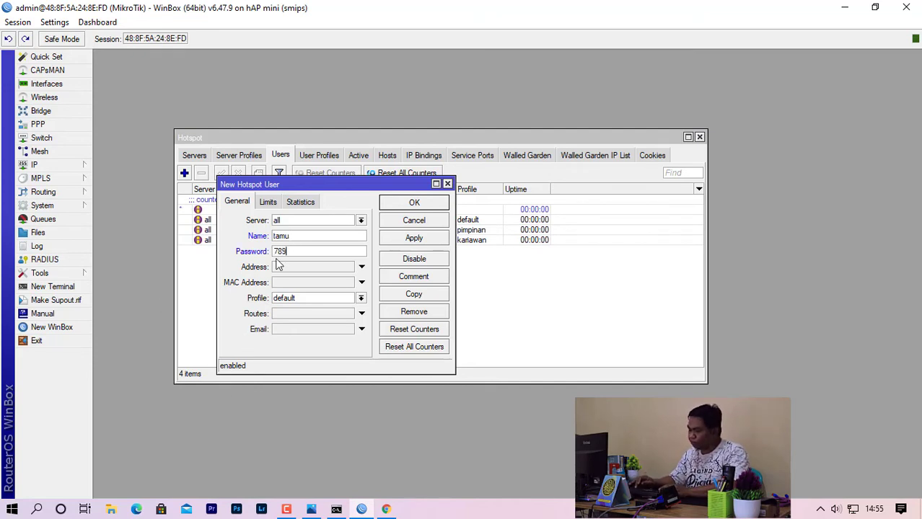
{"action": "left_click", "coordinate": [309, 298]}
{"action": "left_click", "coordinate": [317, 336]}
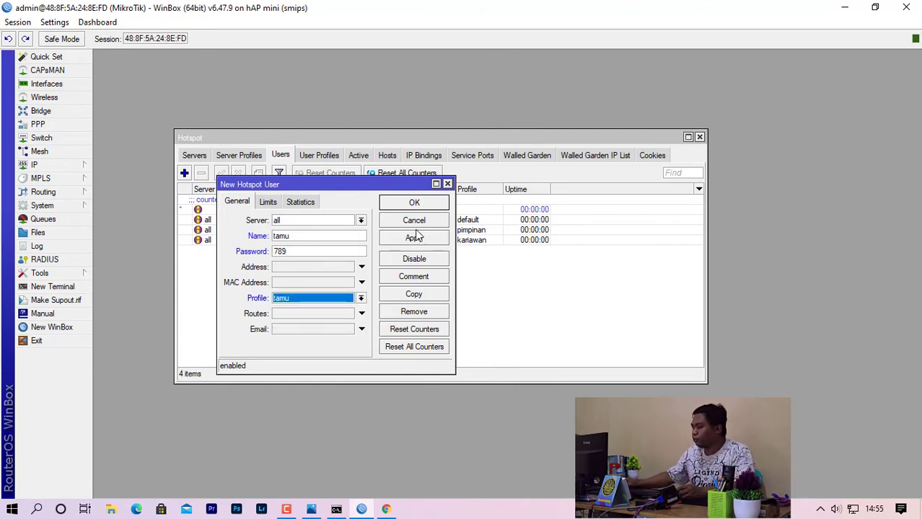
{"action": "left_click", "coordinate": [418, 204]}
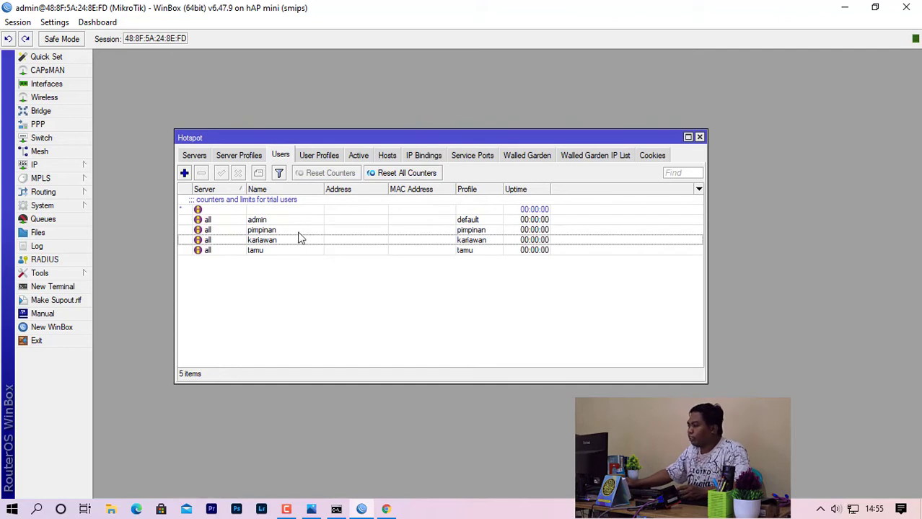
Review the pimpinan, kariawan and tamu entries in the Users list.
{"action": "left_click", "coordinate": [263, 231]}
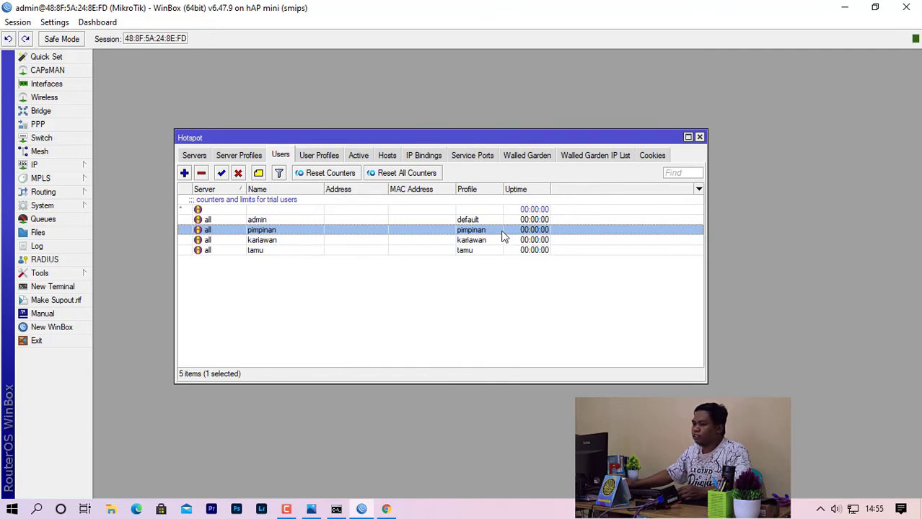
{"action": "left_click", "coordinate": [279, 241]}
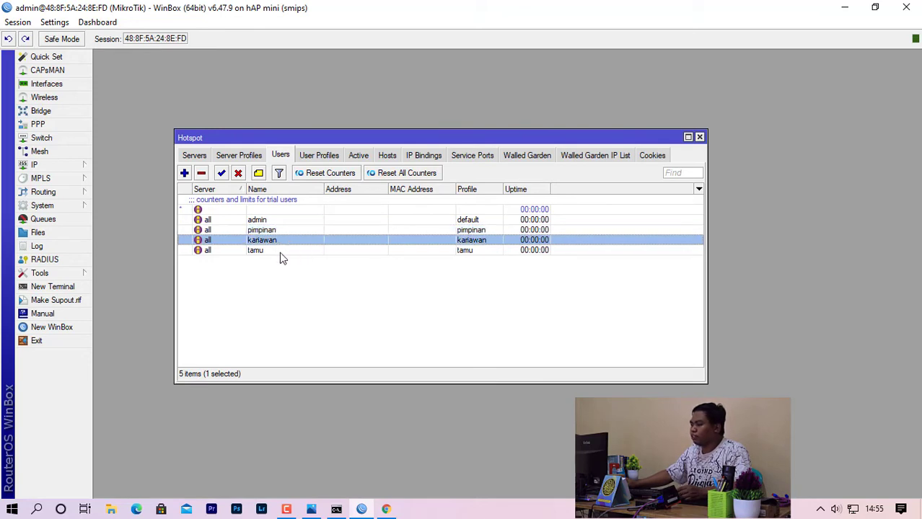
{"action": "left_click", "coordinate": [277, 251]}
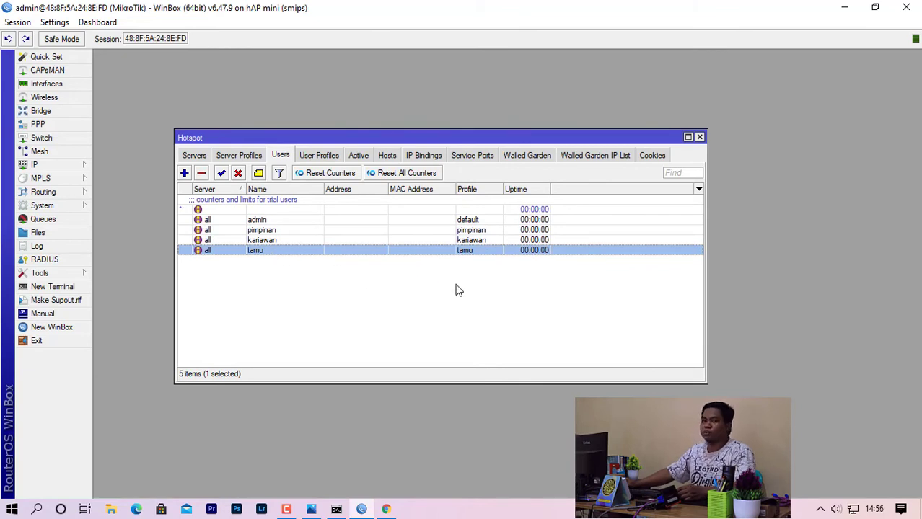
Close the Hotspot window and connect Windows to the open Hotspot Wi-Fi network.
{"action": "left_click", "coordinate": [699, 138]}
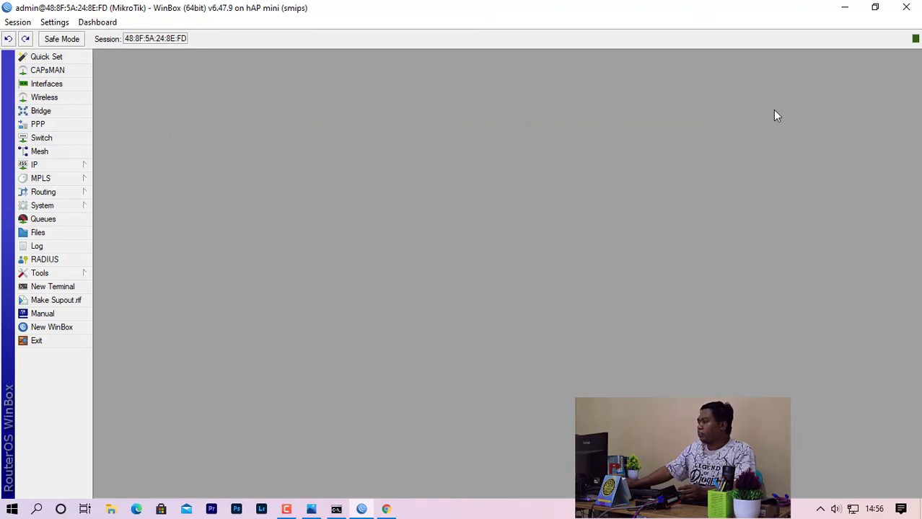
{"action": "left_click", "coordinate": [845, 10]}
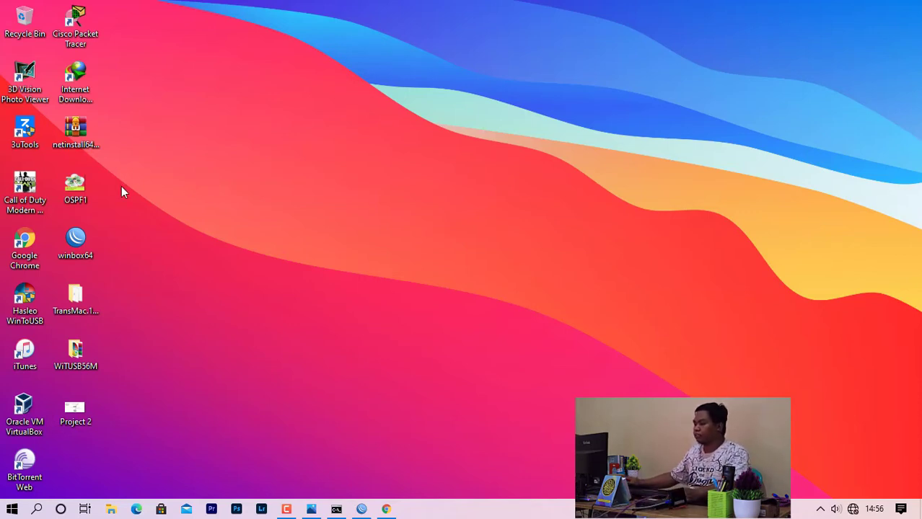
{"action": "left_click", "coordinate": [852, 509]}
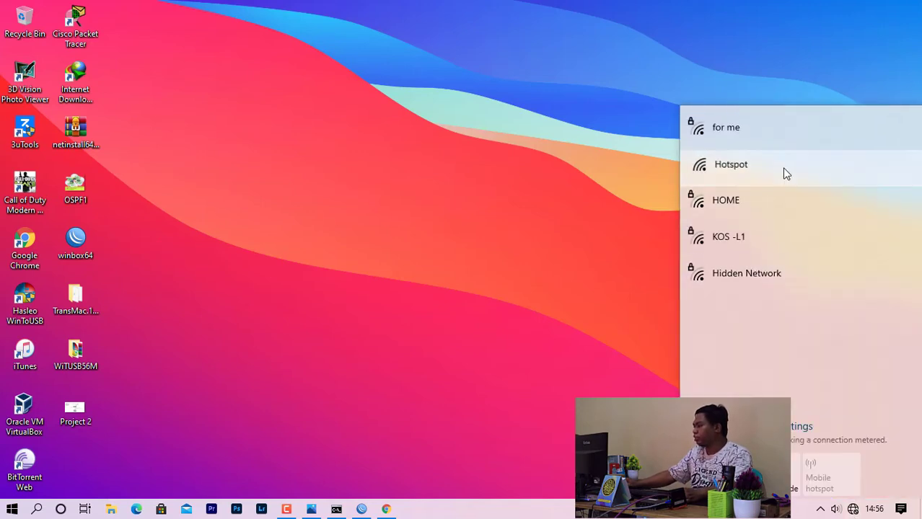
{"action": "left_click", "coordinate": [786, 173]}
{"action": "left_click", "coordinate": [846, 256]}
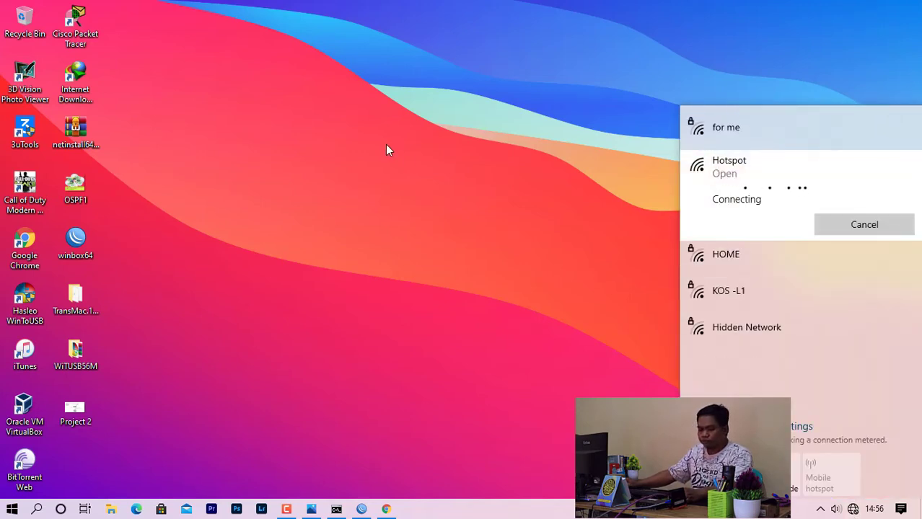
{"action": "left_click", "coordinate": [339, 128]}
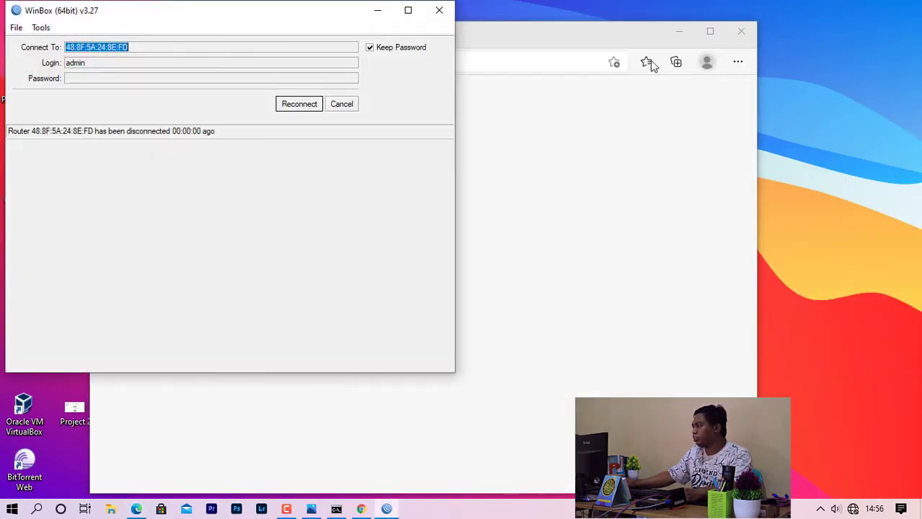
Maximize the browser showing the hotspotku.co.id login page and inspect its address.
{"action": "left_click", "coordinate": [378, 10]}
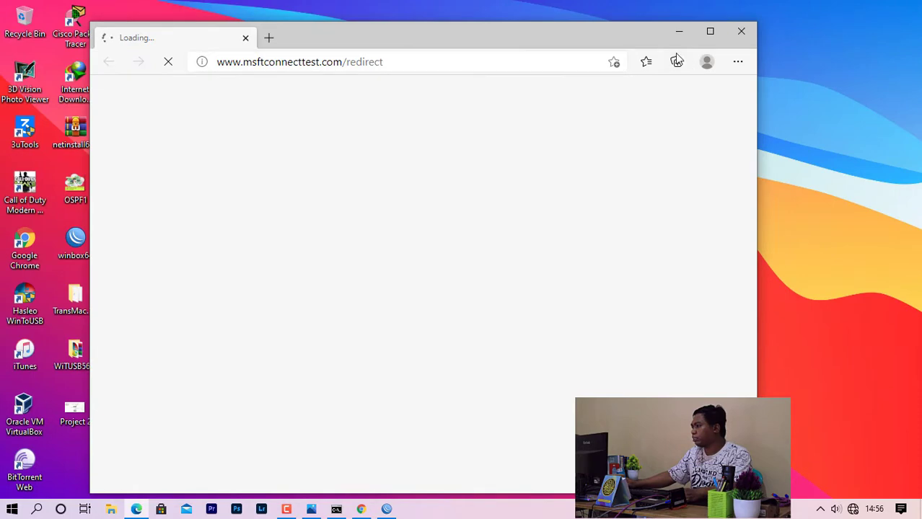
{"action": "left_click", "coordinate": [710, 31]}
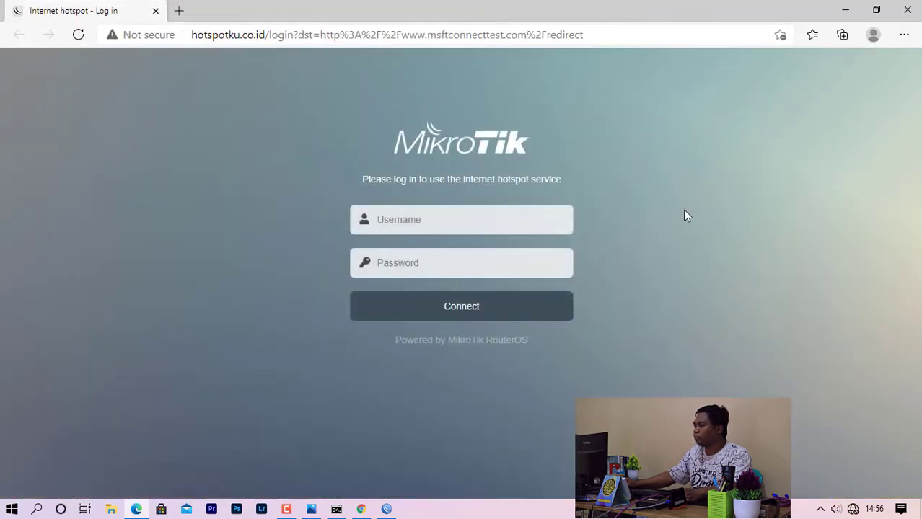
{"action": "left_click", "coordinate": [196, 35]}
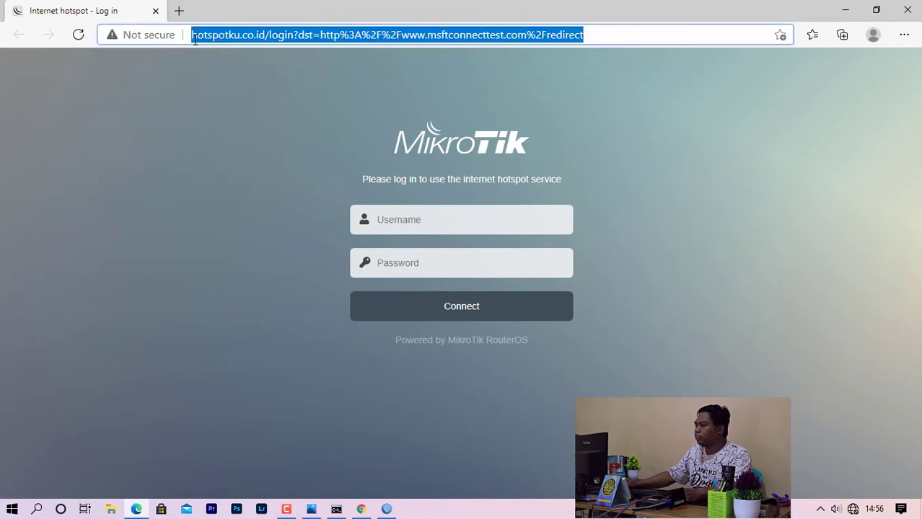
{"action": "left_click", "coordinate": [279, 92]}
{"action": "left_click_drag", "start_coordinate": [193, 35], "coordinate": [266, 39]}
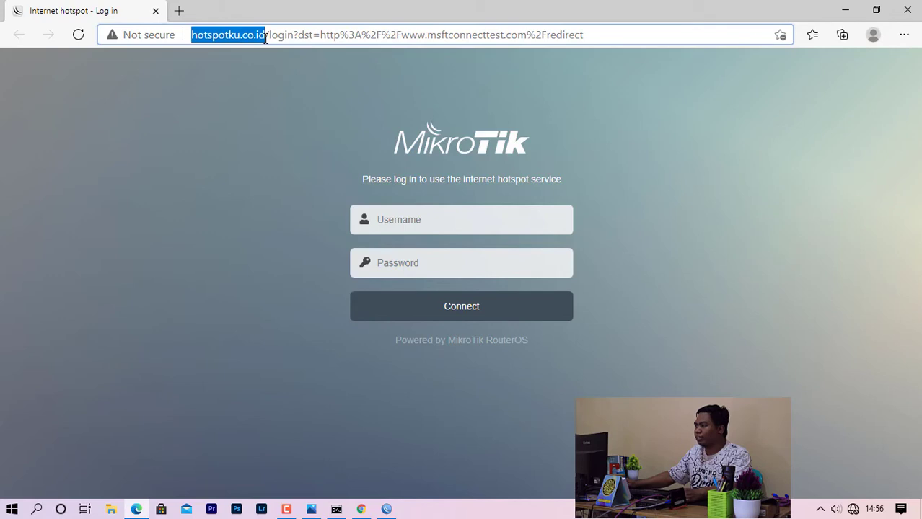
{"action": "left_click", "coordinate": [196, 36]}
Log in to the hotspot as pimpinan with its password.
{"action": "left_click", "coordinate": [437, 221]}
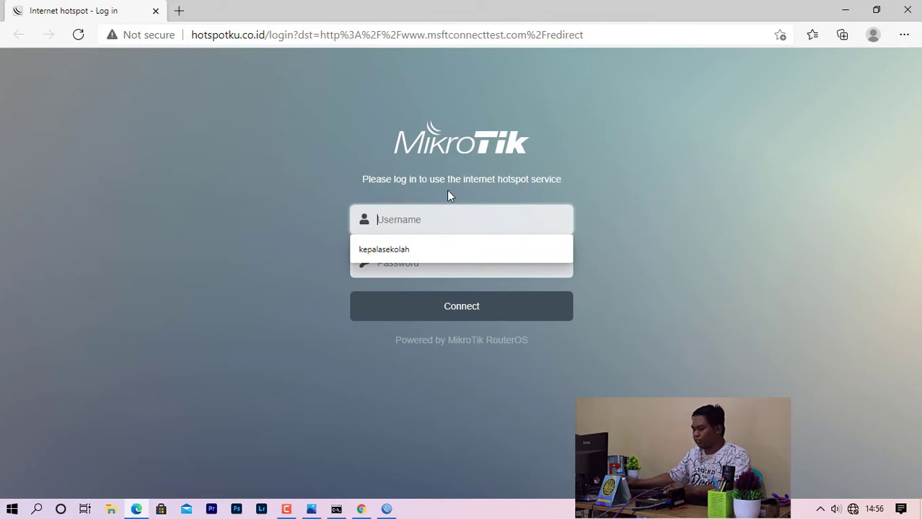
{"action": "type", "text": "pimpinan"}
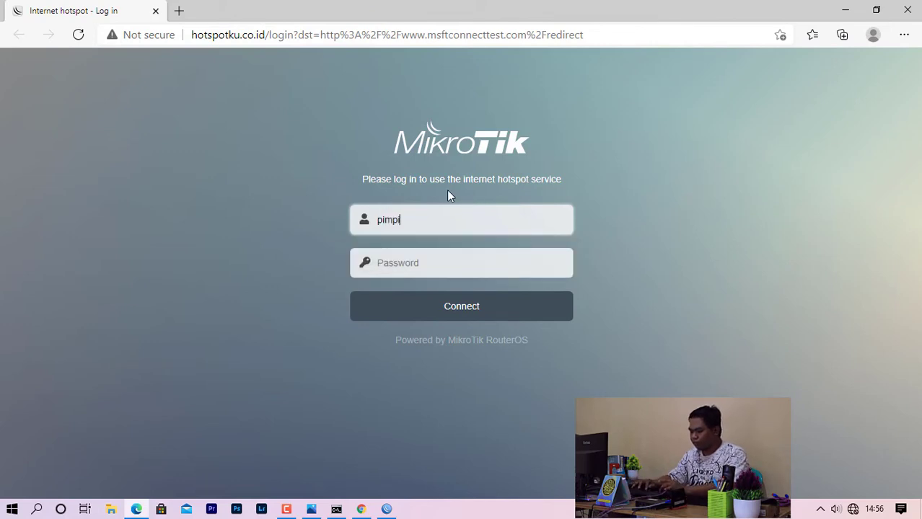
{"action": "left_click", "coordinate": [420, 259]}
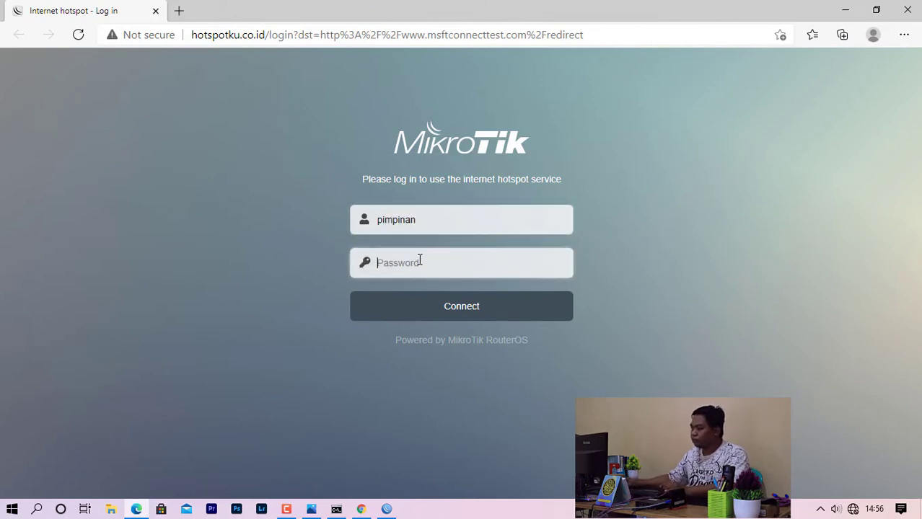
{"action": "type", "text": "***"}
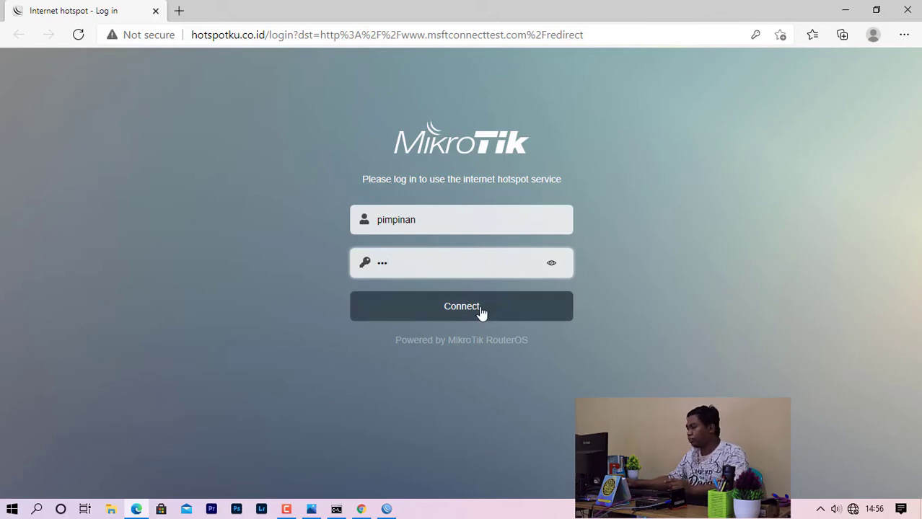
{"action": "left_click", "coordinate": [479, 307]}
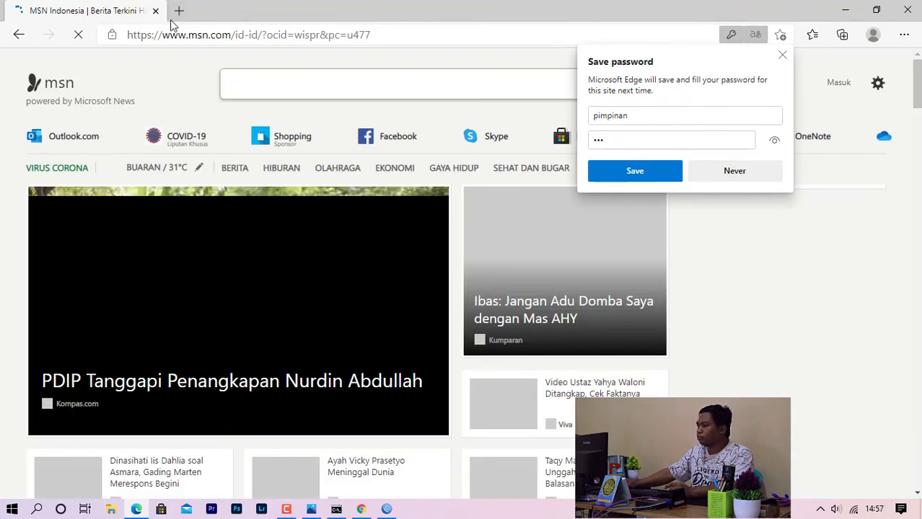
{"action": "left_click", "coordinate": [179, 10]}
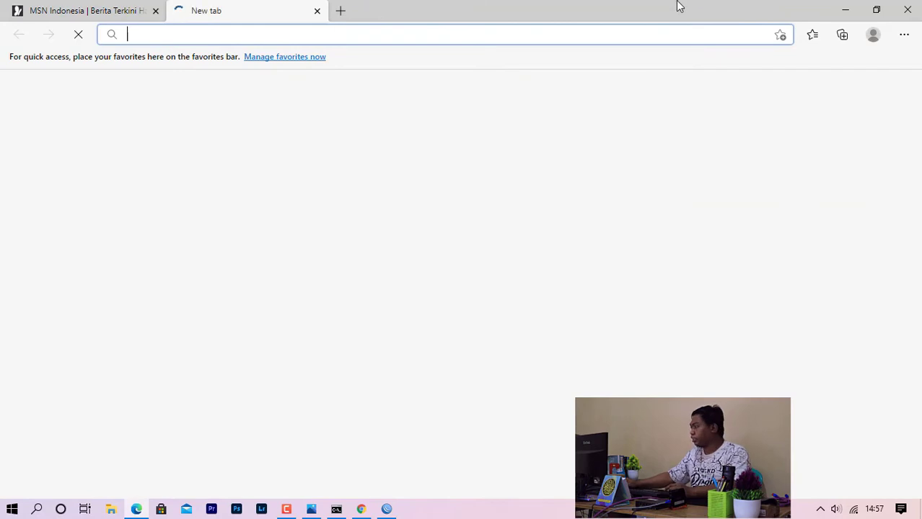
Launch Chrome, go to speedtest.biznetnetworks.com, and maximize the window.
{"action": "left_click", "coordinate": [846, 9]}
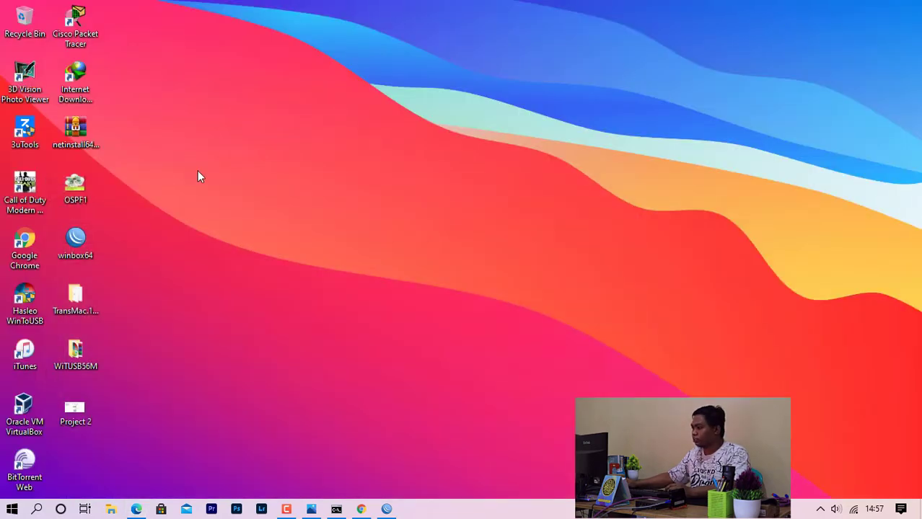
{"action": "double_click", "coordinate": [35, 246]}
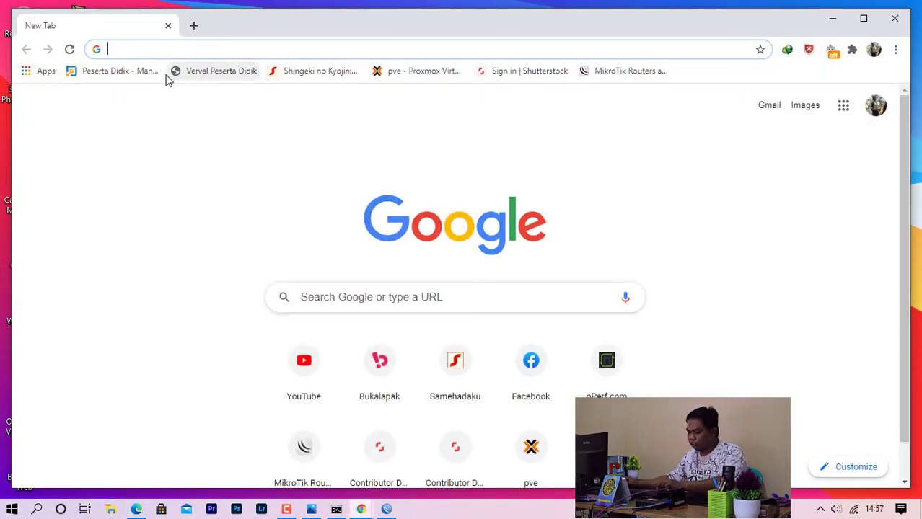
{"action": "type", "text": "speed"}
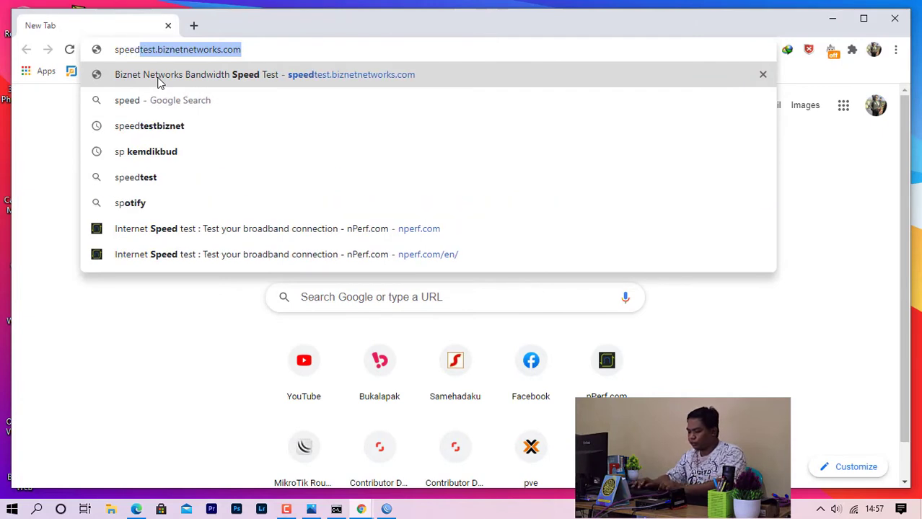
{"action": "type", "text": "tes"}
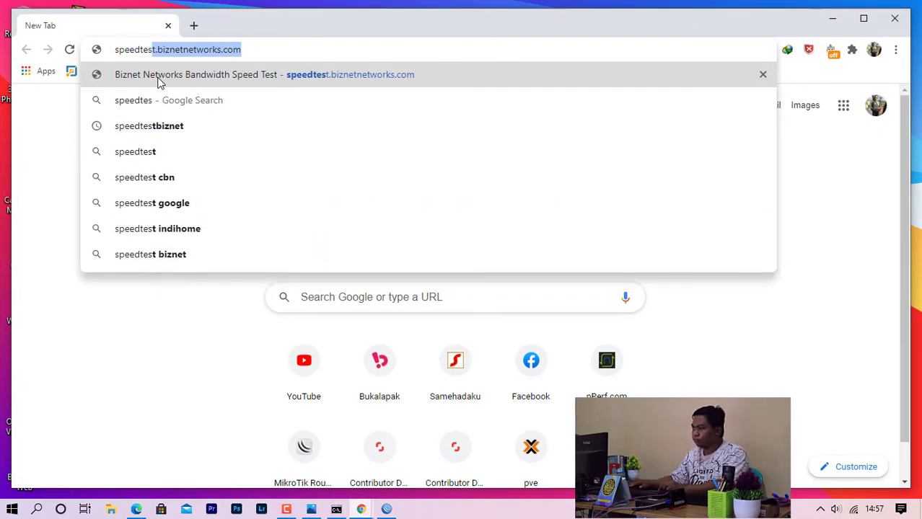
{"action": "key", "text": "Return"}
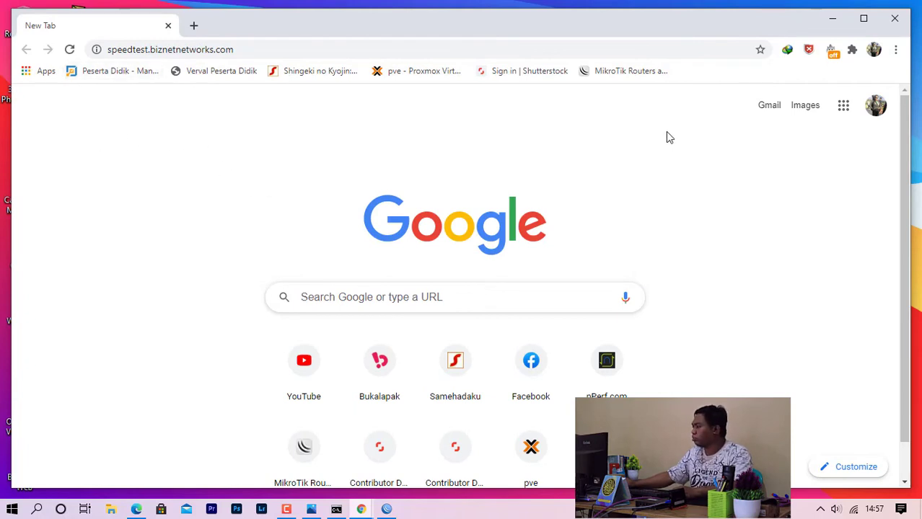
{"action": "left_click", "coordinate": [864, 17]}
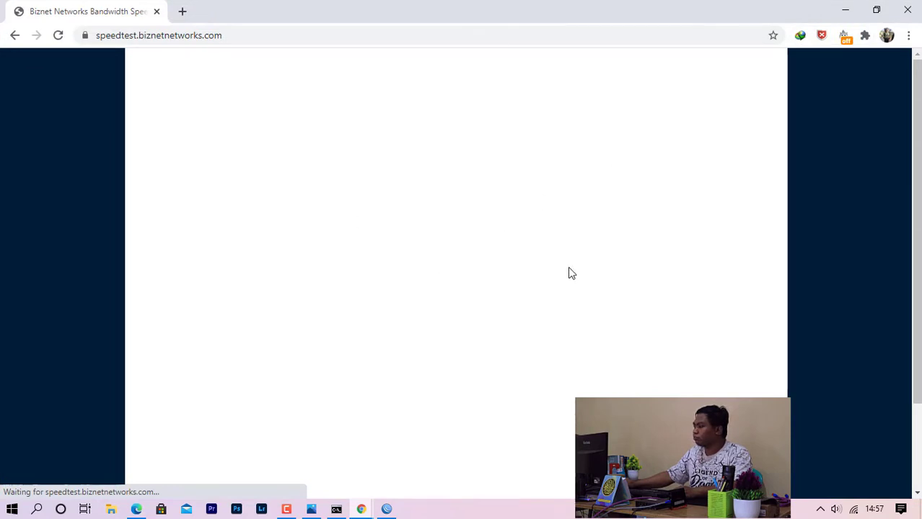
Scroll the Biznet Speedtest page up and down while it loads.
{"action": "scroll", "coordinate": [423, 354], "scroll_direction": "down", "scroll_amount": 1}
{"action": "scroll", "coordinate": [424, 360], "scroll_direction": "up", "scroll_amount": 1}
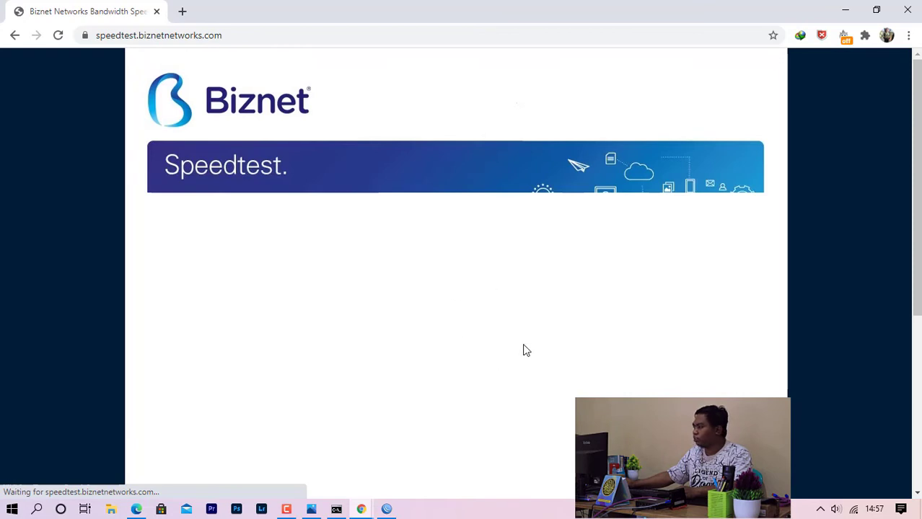
{"action": "scroll", "coordinate": [520, 349], "scroll_direction": "down", "scroll_amount": 1}
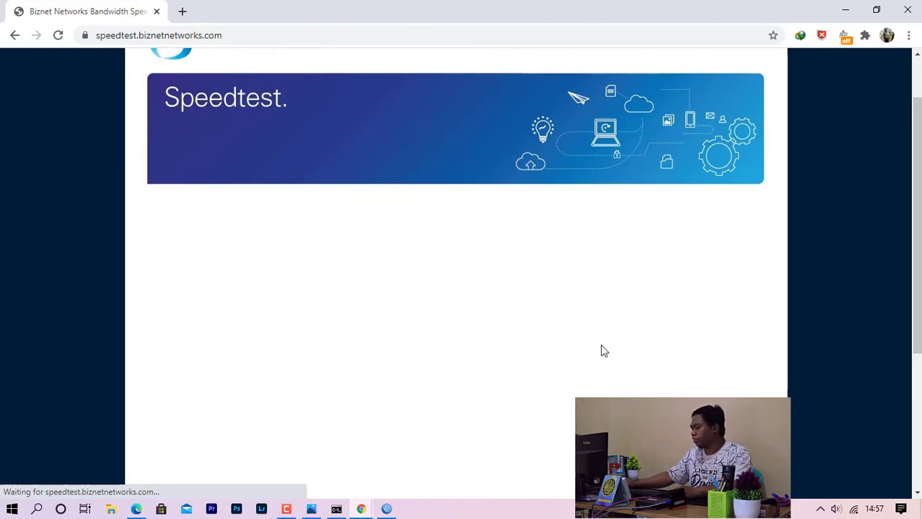
{"action": "scroll", "coordinate": [537, 343], "scroll_direction": "down", "scroll_amount": 3}
{"action": "scroll", "coordinate": [598, 364], "scroll_direction": "up", "scroll_amount": 2}
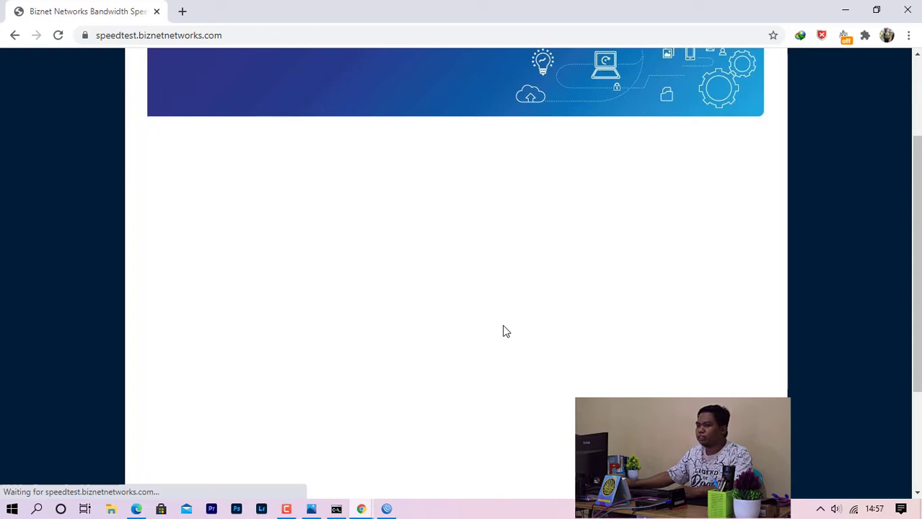
{"action": "scroll", "coordinate": [526, 343], "scroll_direction": "down", "scroll_amount": 5}
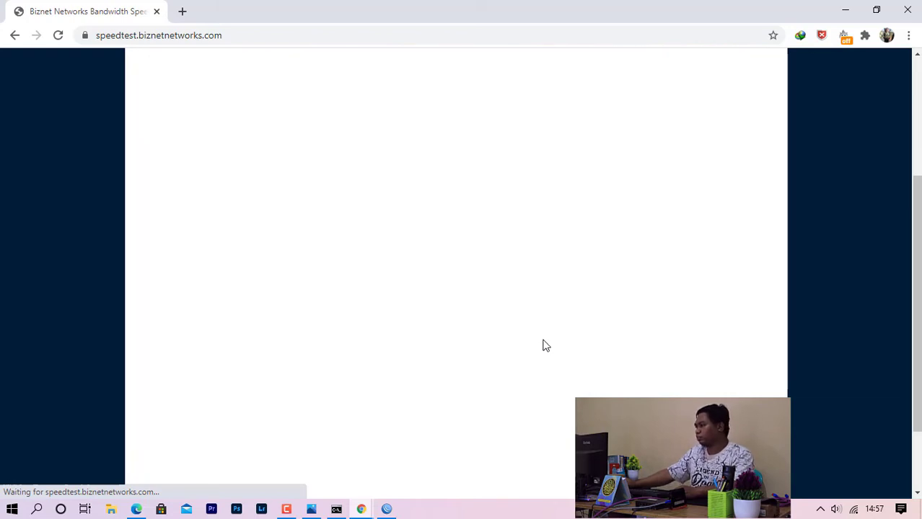
{"action": "scroll", "coordinate": [462, 288], "scroll_direction": "up", "scroll_amount": 2}
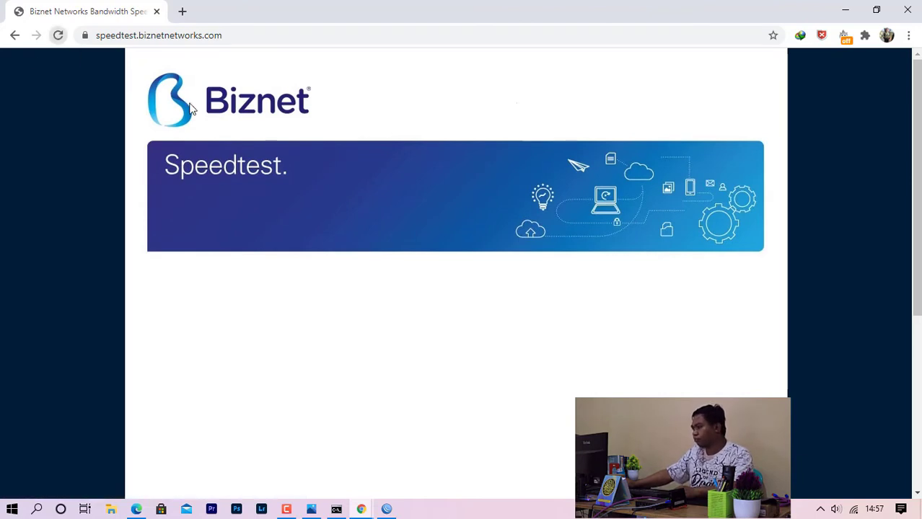
{"action": "scroll", "coordinate": [372, 287], "scroll_direction": "down", "scroll_amount": 5}
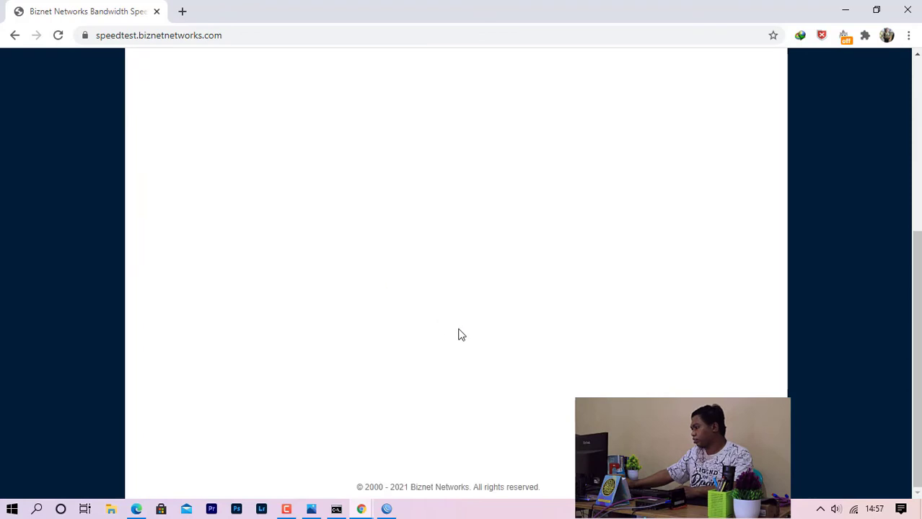
{"action": "scroll", "coordinate": [462, 335], "scroll_direction": "up", "scroll_amount": 5}
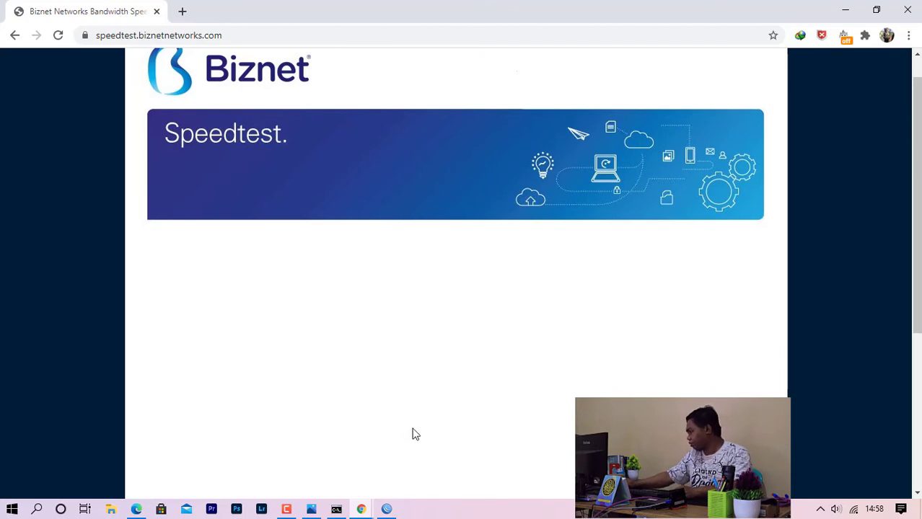
{"action": "key", "text": "alt+Tab"}
{"action": "type", "text": "ipconfig /renew"}
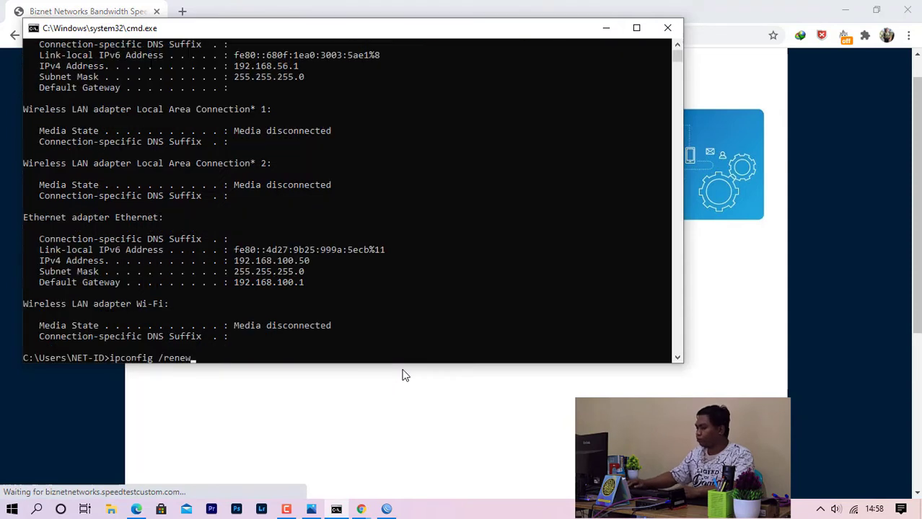
{"action": "key", "text": "BackSpace"}
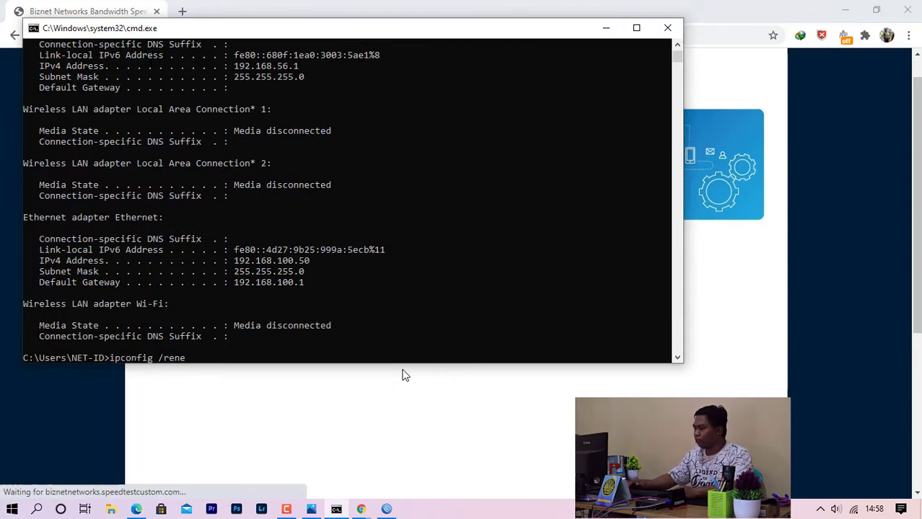
{"action": "key", "text": "BackSpace"}
{"action": "key", "text": "BackSpace"}
{"action": "key", "text": "BackSpace"}
{"action": "key", "text": "BackSpace"}
{"action": "key", "text": "BackSpace"}
{"action": "key", "text": "BackSpace"}
{"action": "key", "text": "BackSpace"}
{"action": "key", "text": "BackSpace"}
{"action": "key", "text": "BackSpace"}
{"action": "key", "text": "BackSpace"}
{"action": "key", "text": "BackSpace"}
{"action": "type", "text": "p"}
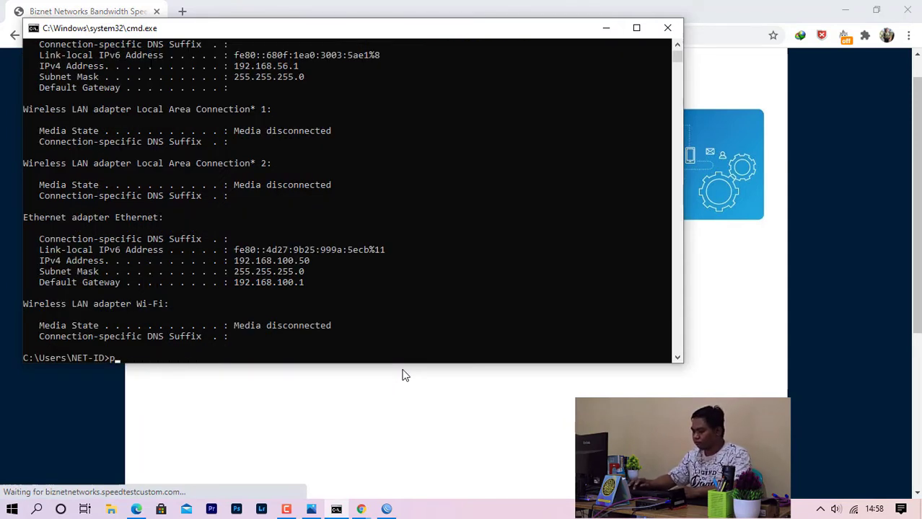
{"action": "type", "text": "ing www.google"}
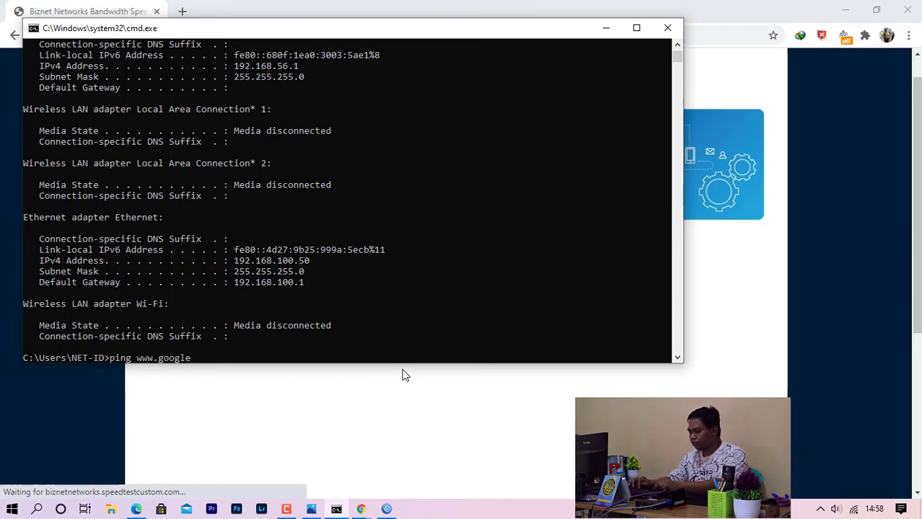
{"action": "type", "text": "id"}
{"action": "key", "text": "Return"}
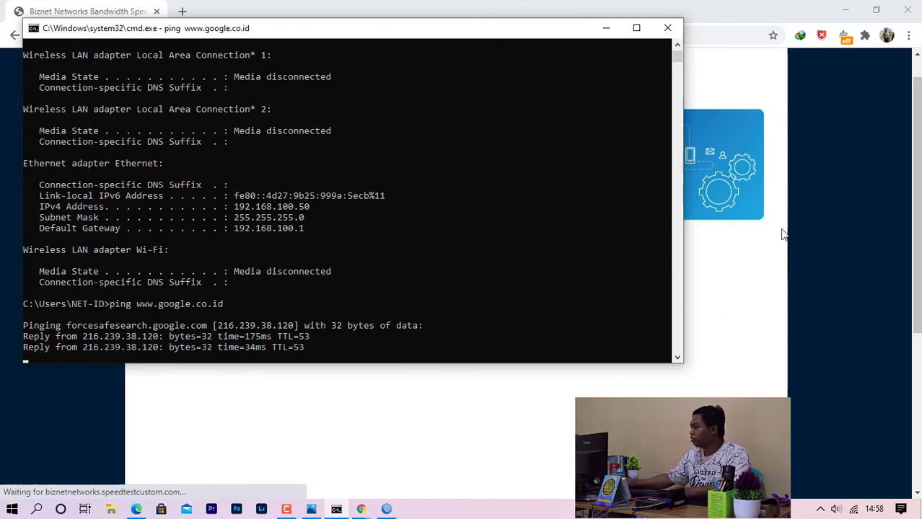
Bring the Biznet Speedtest page in Chrome back to the front.
{"action": "left_click", "coordinate": [707, 272]}
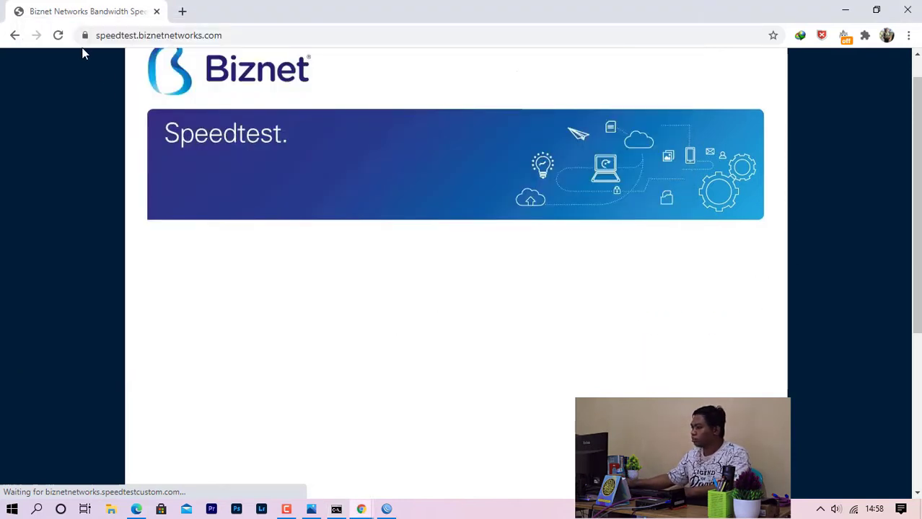
{"action": "left_click", "coordinate": [142, 35]}
{"action": "left_click", "coordinate": [144, 36]}
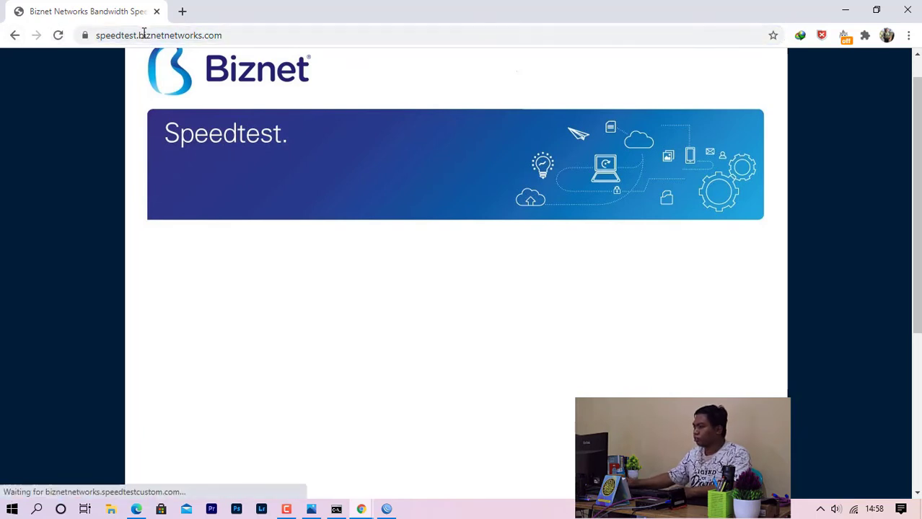
Load nperf.com in a new Chrome tab beside the Biznet Speedtest tab.
{"action": "scroll", "coordinate": [243, 171], "scroll_direction": "down", "scroll_amount": 4}
{"action": "scroll", "coordinate": [365, 202], "scroll_direction": "up", "scroll_amount": 3}
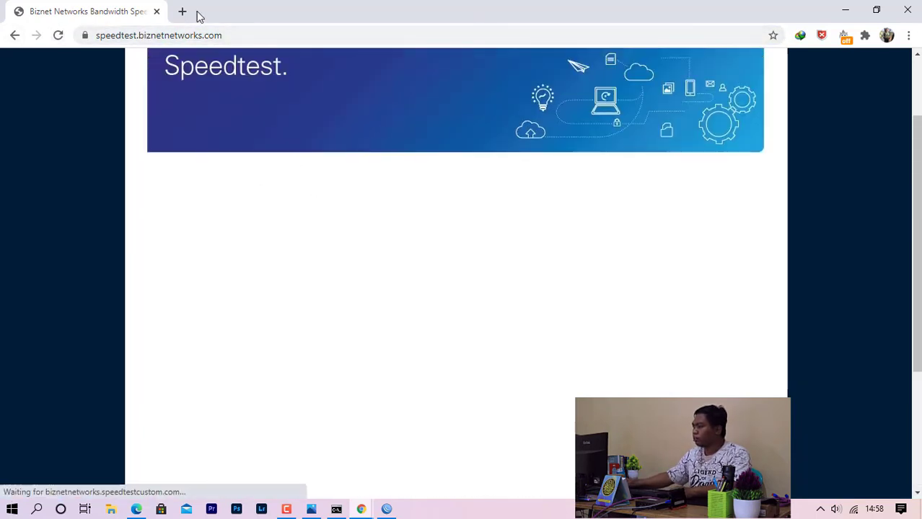
{"action": "left_click", "coordinate": [184, 13]}
{"action": "left_click", "coordinate": [81, 11]}
{"action": "left_click", "coordinate": [195, 14]}
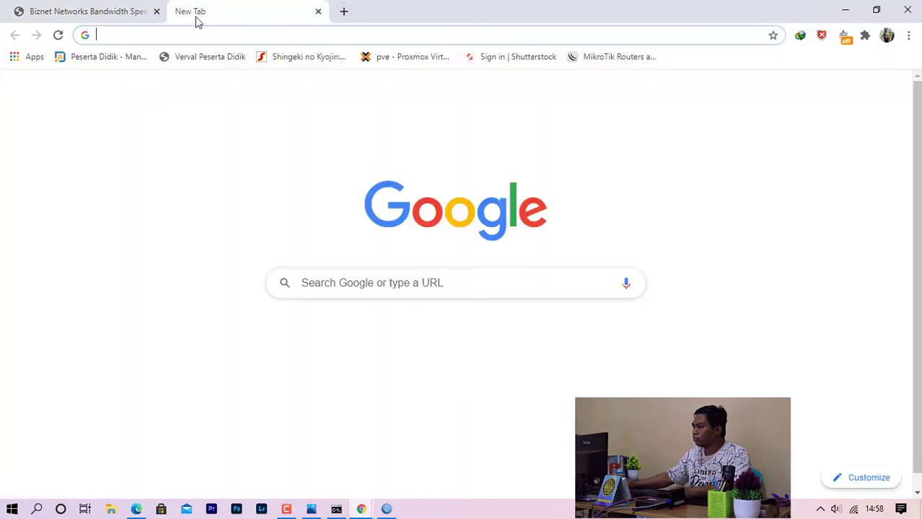
{"action": "left_click", "coordinate": [190, 33]}
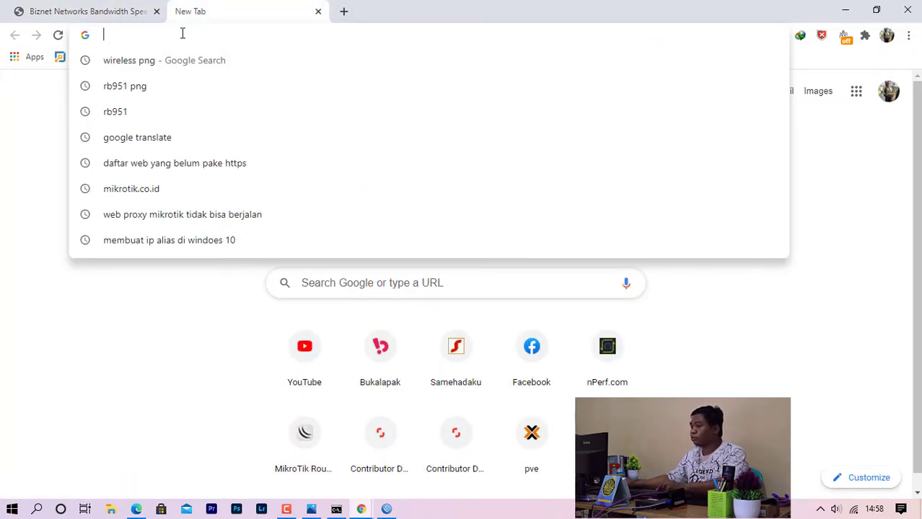
{"action": "type", "text": "nperf.com"}
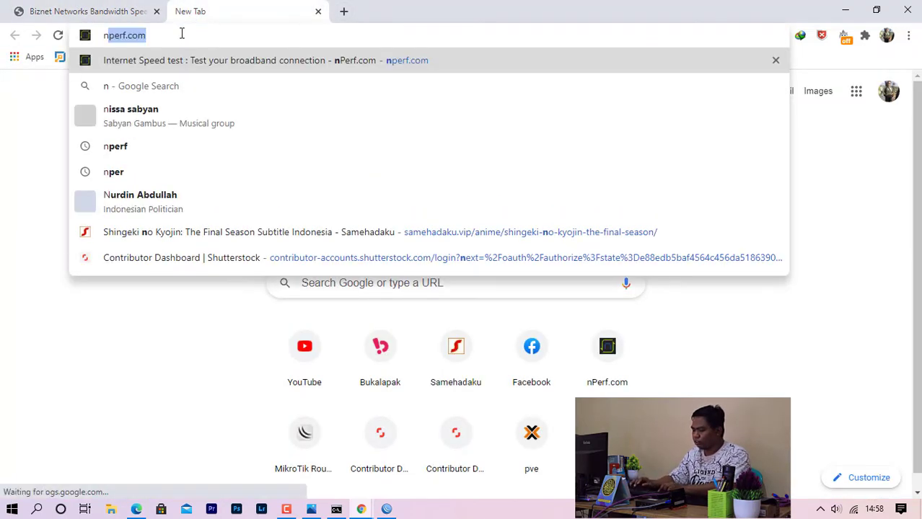
{"action": "key", "text": "Return"}
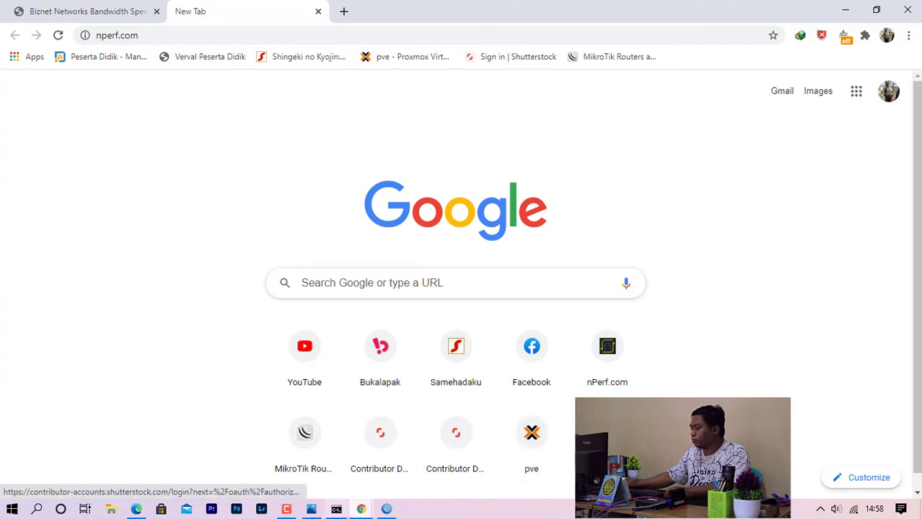
{"action": "left_click", "coordinate": [87, 13]}
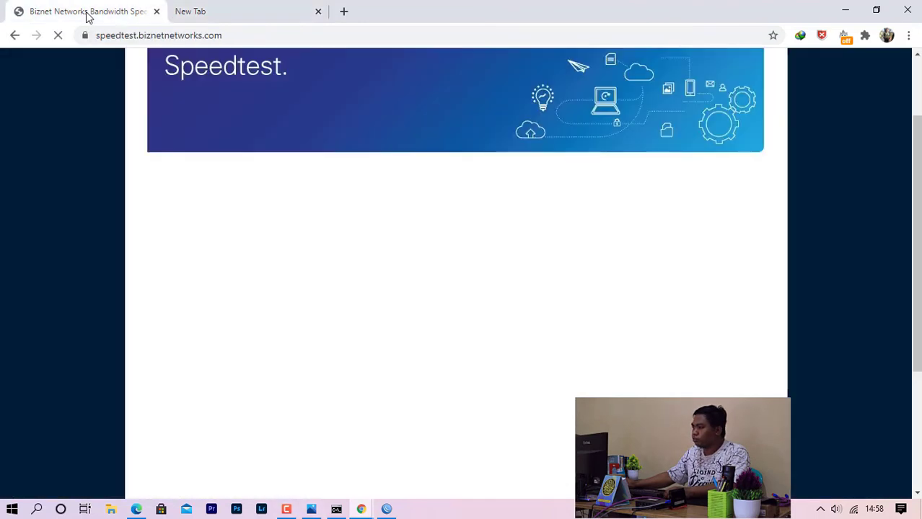
{"action": "left_click", "coordinate": [239, 13]}
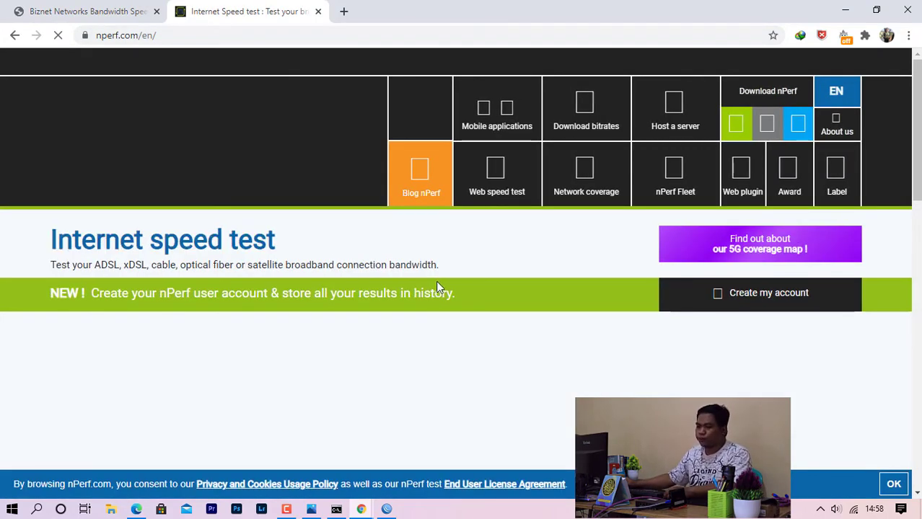
Reload the Biznet Speedtest page and compare it with the nPerf tab.
{"action": "left_click", "coordinate": [75, 16]}
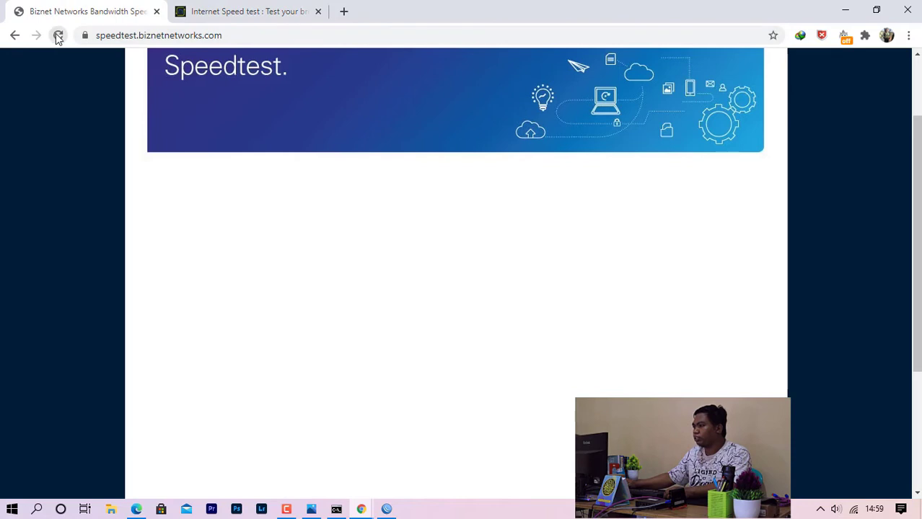
{"action": "left_click", "coordinate": [58, 36]}
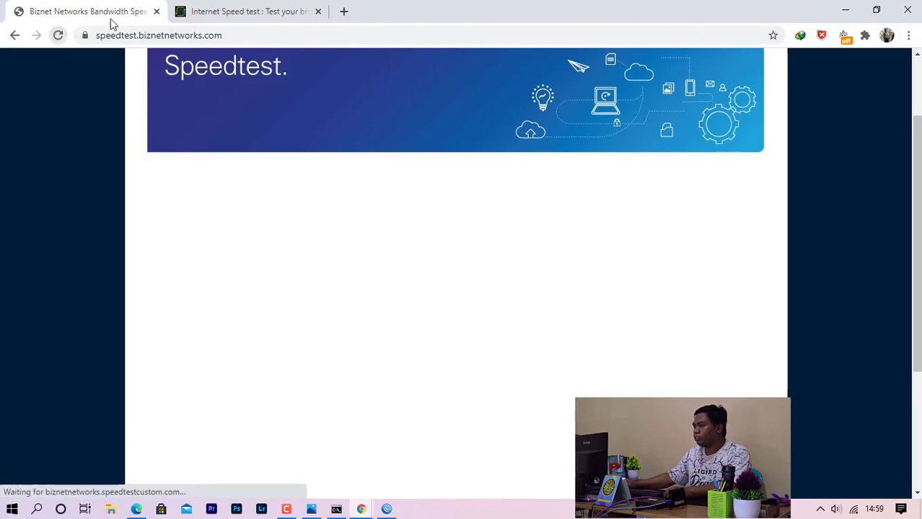
{"action": "left_click", "coordinate": [235, 13]}
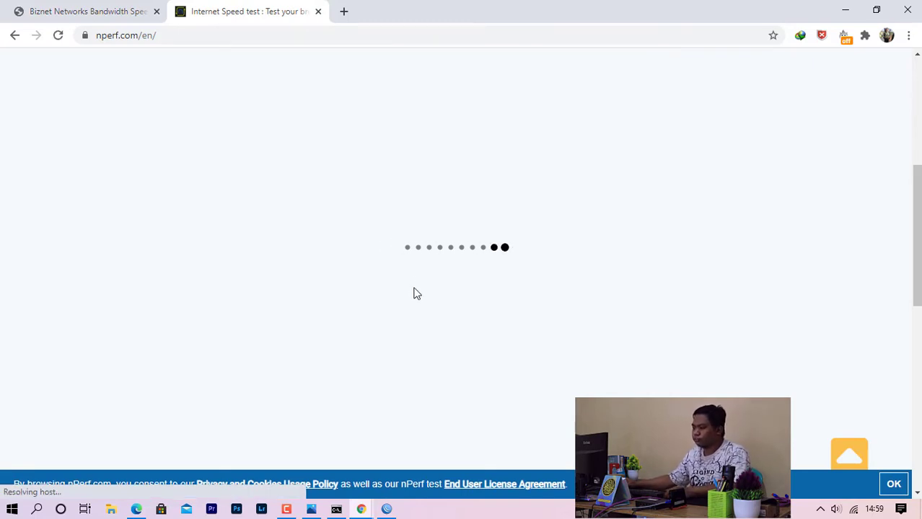
{"action": "left_click", "coordinate": [134, 12]}
{"action": "left_click", "coordinate": [243, 11]}
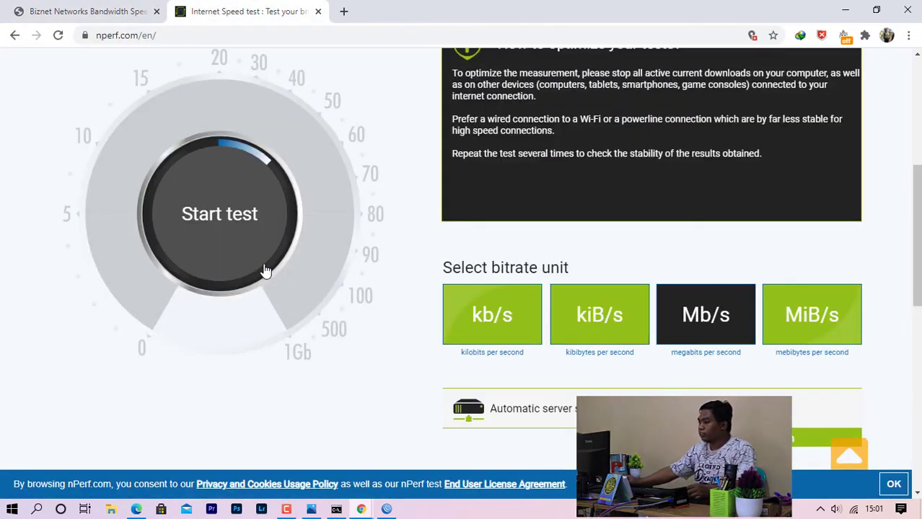
Run the nPerf and Biznet tests together; Biznet shows 0.1 Mbps download, 137 ms ping, 488 ms jitter.
{"action": "left_click", "coordinate": [232, 222]}
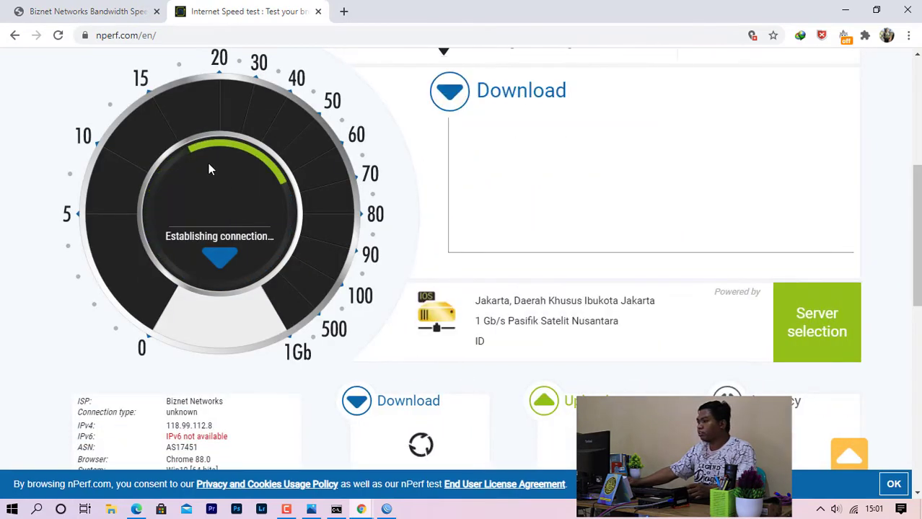
{"action": "left_click", "coordinate": [87, 13]}
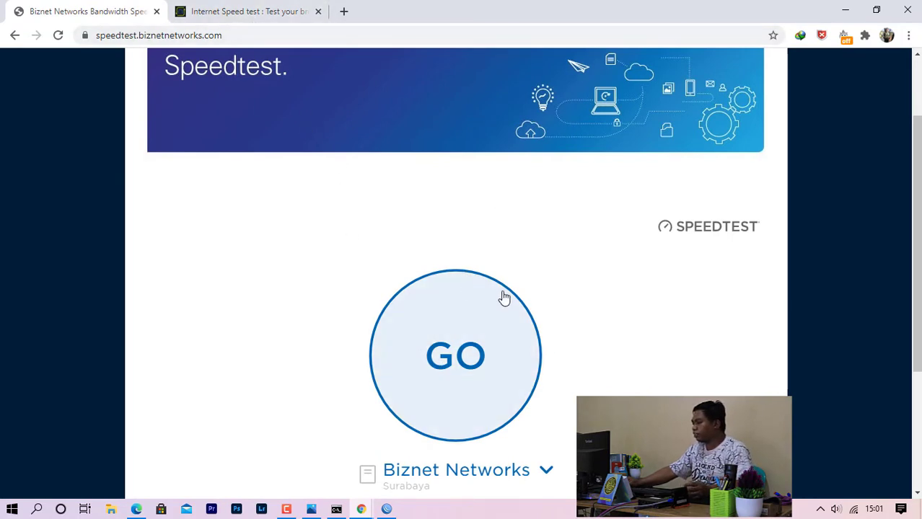
{"action": "left_click", "coordinate": [461, 332]}
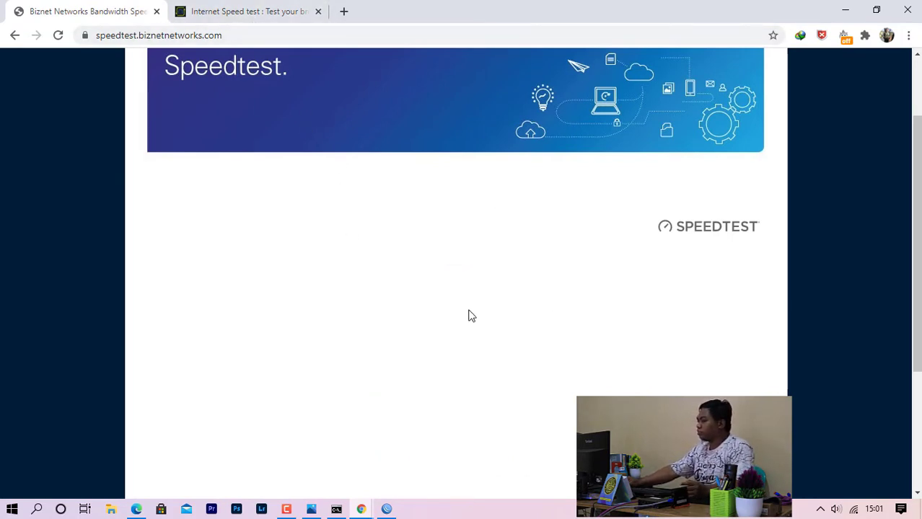
{"action": "left_click", "coordinate": [219, 14]}
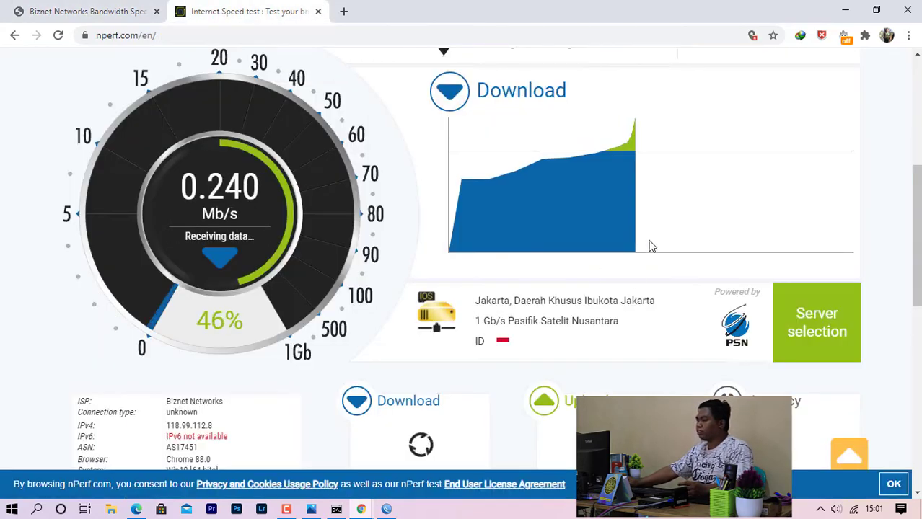
{"action": "left_click", "coordinate": [88, 12]}
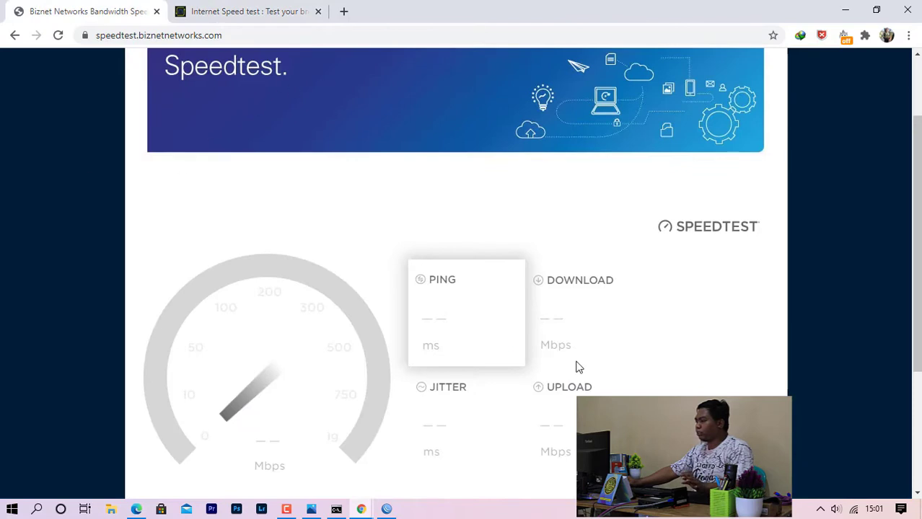
{"action": "left_click", "coordinate": [257, 12]}
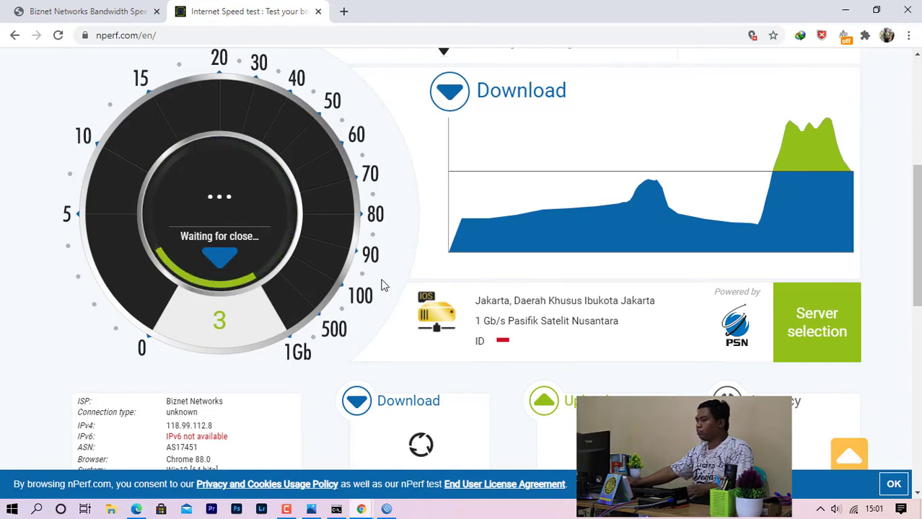
{"action": "left_click", "coordinate": [101, 12]}
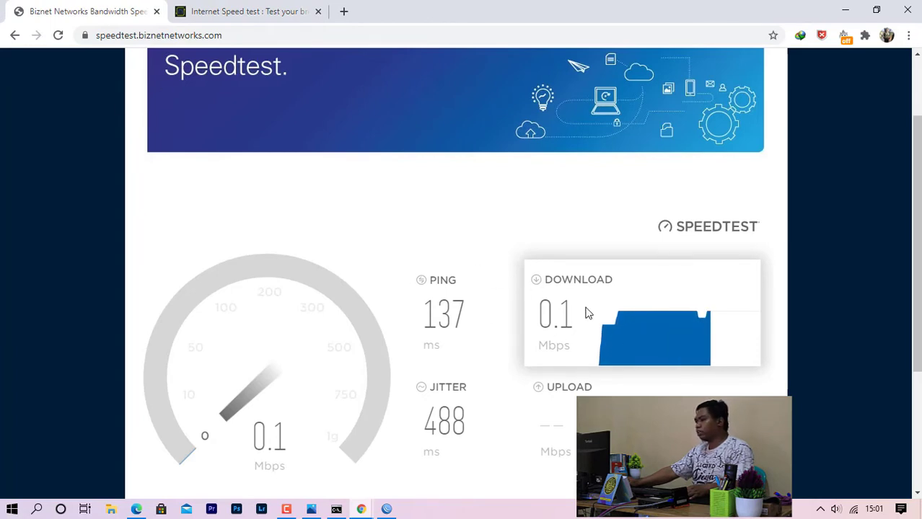
Close Biznet, let nPerf finish (0.466 Mb/s down, 0.372 Mb/s up, 24.20 ms), then minimize Chrome.
{"action": "left_click", "coordinate": [157, 11]}
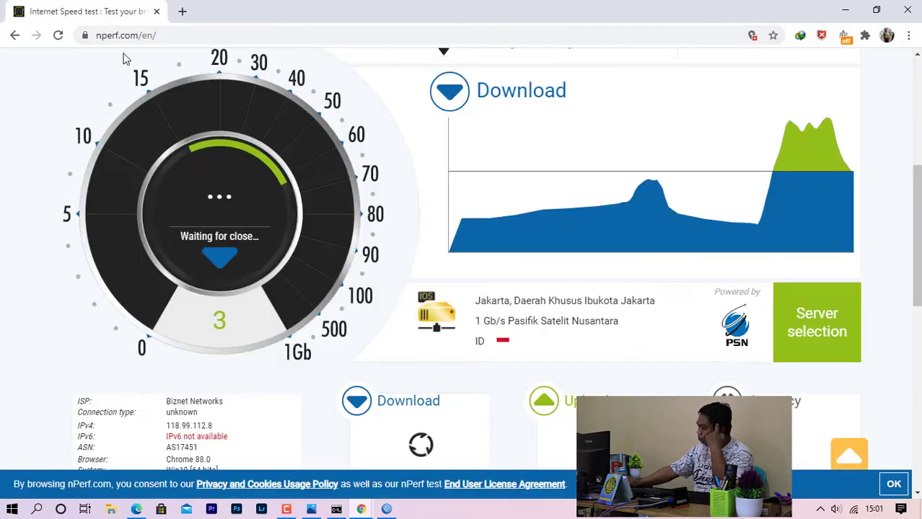
{"action": "scroll", "coordinate": [442, 295], "scroll_direction": "down", "scroll_amount": 1}
{"action": "scroll", "coordinate": [443, 294], "scroll_direction": "down", "scroll_amount": 2}
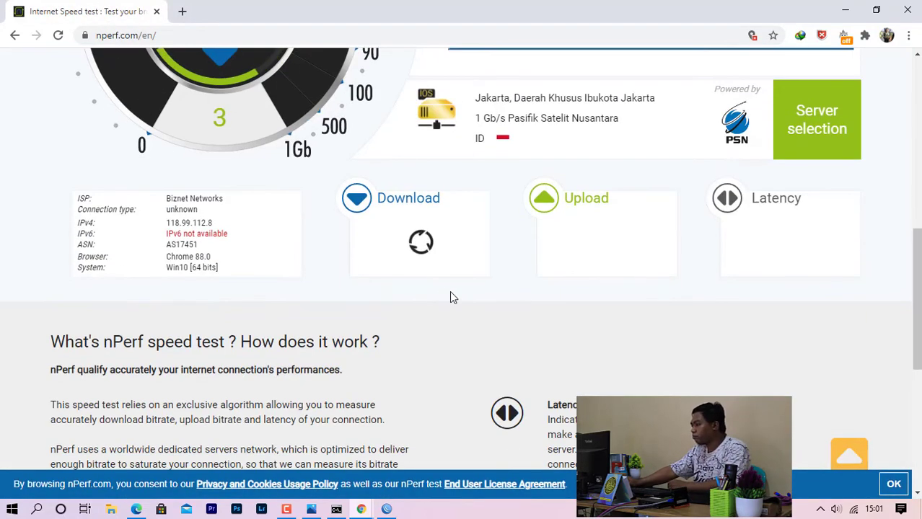
{"action": "scroll", "coordinate": [451, 297], "scroll_direction": "up", "scroll_amount": 2}
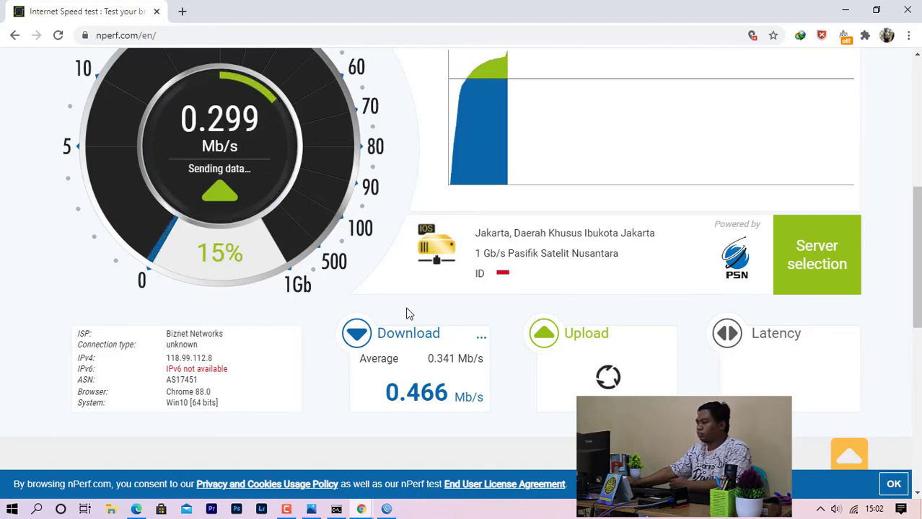
{"action": "scroll", "coordinate": [406, 314], "scroll_direction": "down", "scroll_amount": 2}
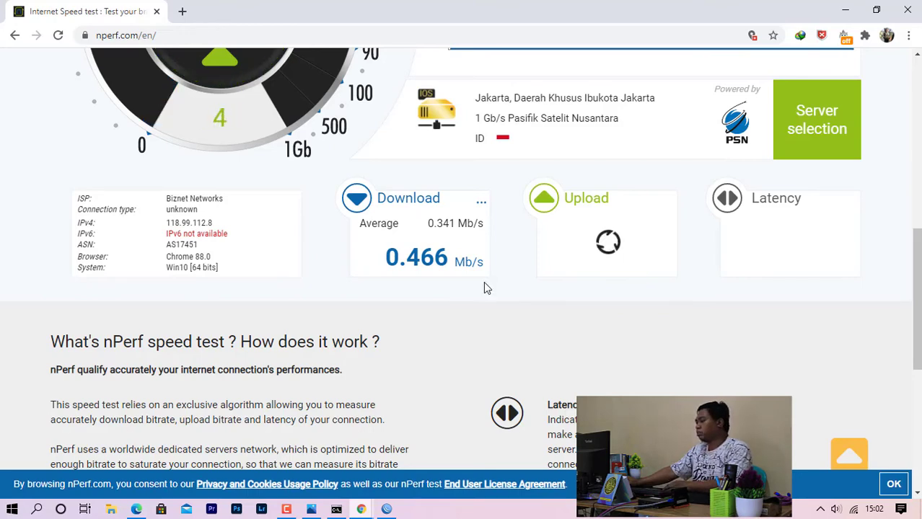
{"action": "scroll", "coordinate": [433, 300], "scroll_direction": "up", "scroll_amount": 3}
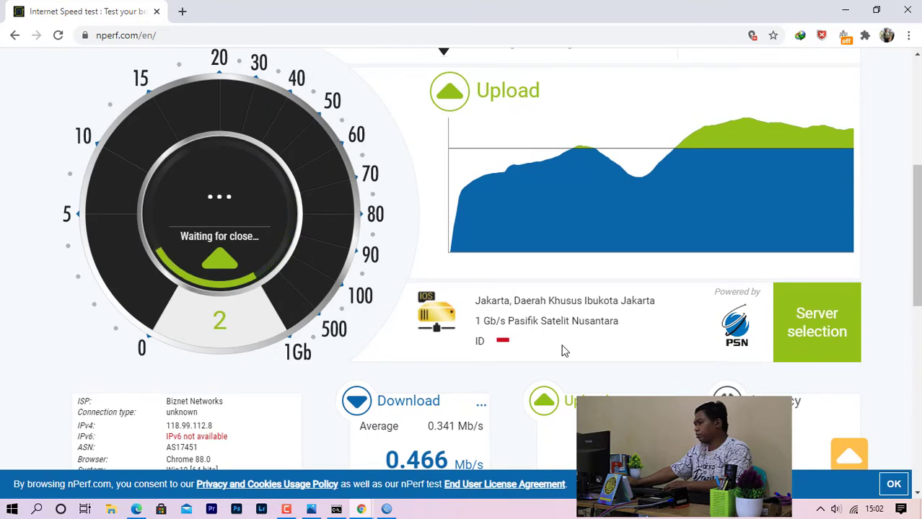
{"action": "scroll", "coordinate": [606, 370], "scroll_direction": "down", "scroll_amount": 1}
{"action": "scroll", "coordinate": [598, 366], "scroll_direction": "up", "scroll_amount": 2}
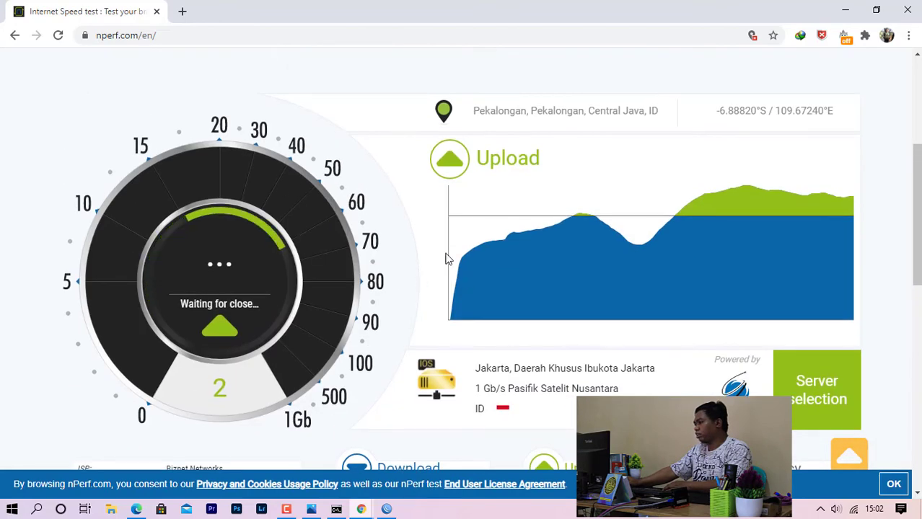
{"action": "scroll", "coordinate": [432, 263], "scroll_direction": "down", "scroll_amount": 1}
{"action": "scroll", "coordinate": [416, 272], "scroll_direction": "down", "scroll_amount": 1}
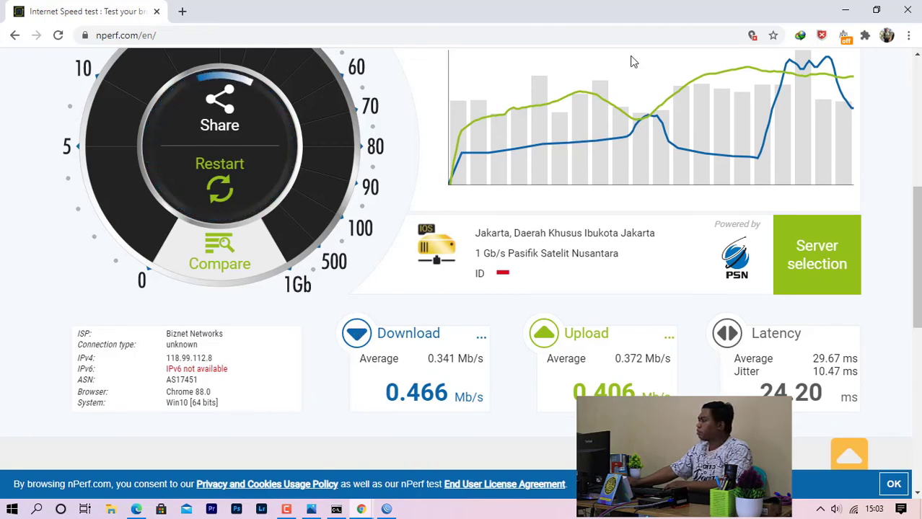
{"action": "left_click", "coordinate": [845, 9]}
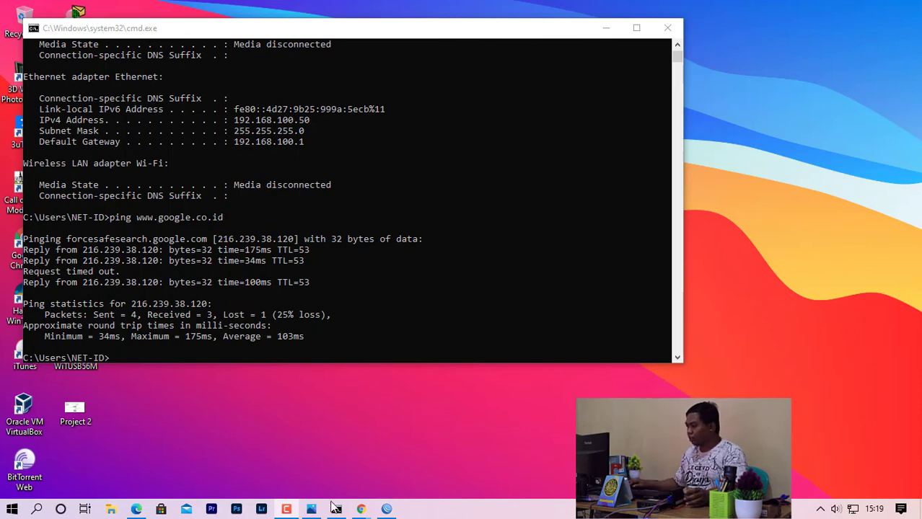
Reconnect WinBox to the hAP mini router by MAC address and maximize the session window.
{"action": "left_click", "coordinate": [396, 504]}
{"action": "left_click", "coordinate": [303, 108]}
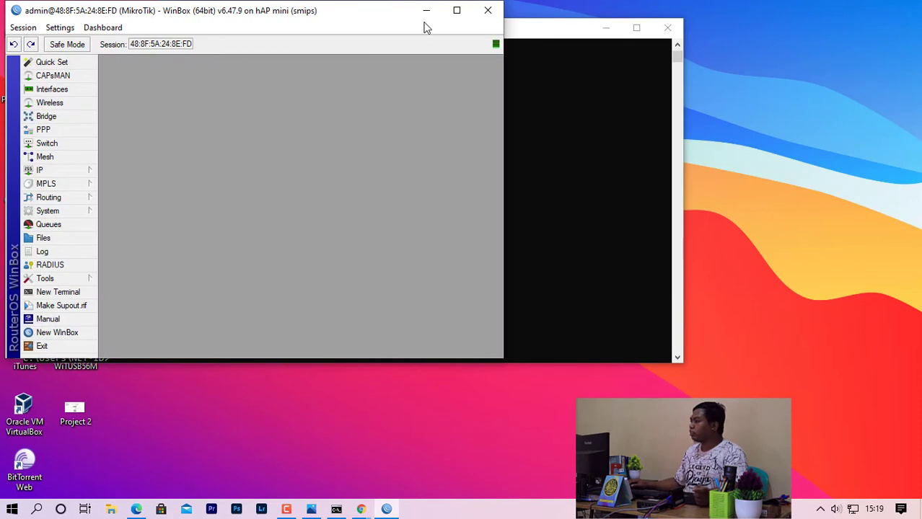
{"action": "left_click", "coordinate": [456, 10]}
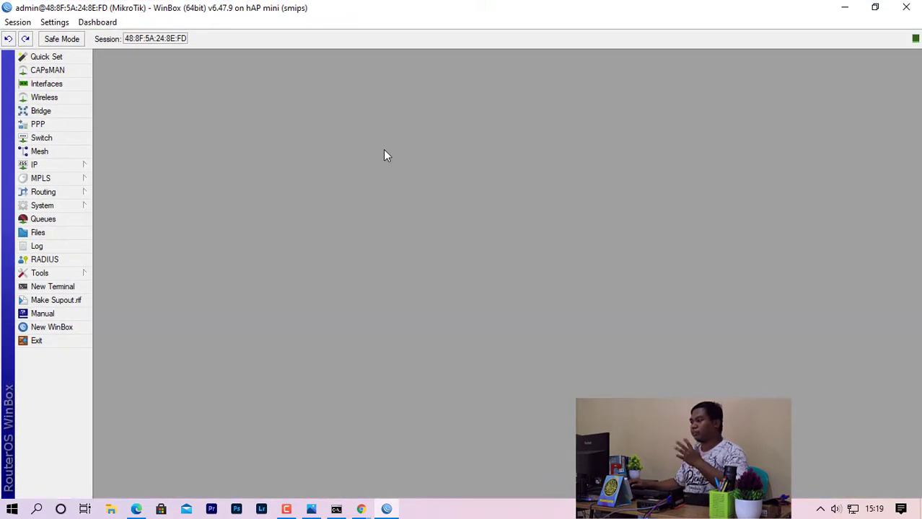
{"action": "left_click", "coordinate": [60, 165]}
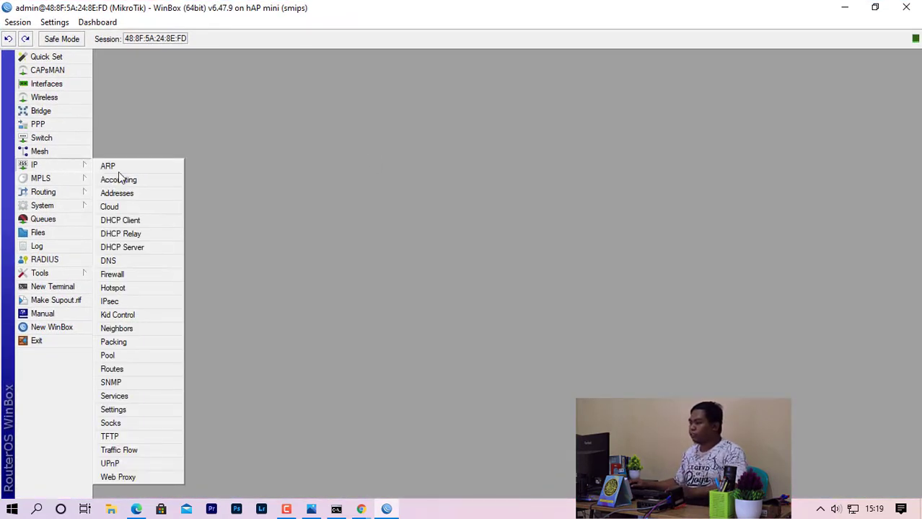
In IP > Hotspot, check Server Profiles, then review the lone pimpinan cookie expiring in 2d 23:36.
{"action": "left_click", "coordinate": [141, 288]}
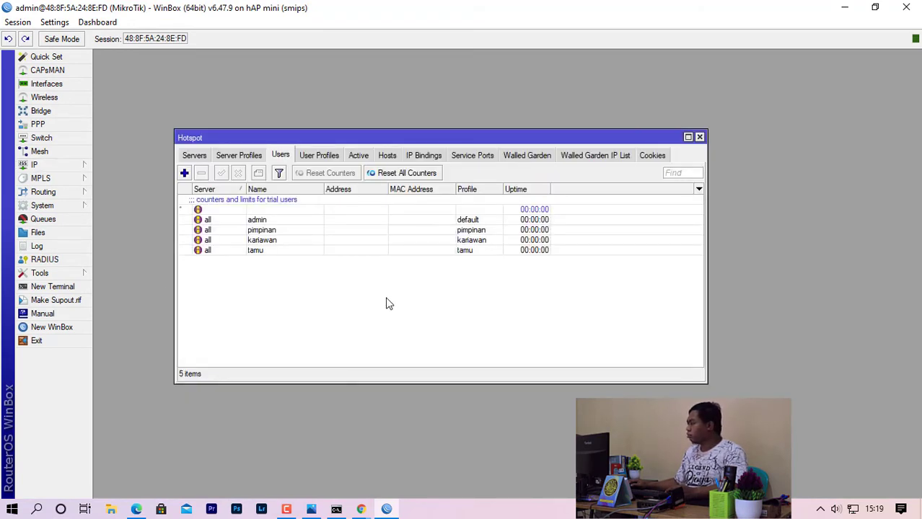
{"action": "left_click", "coordinate": [238, 158]}
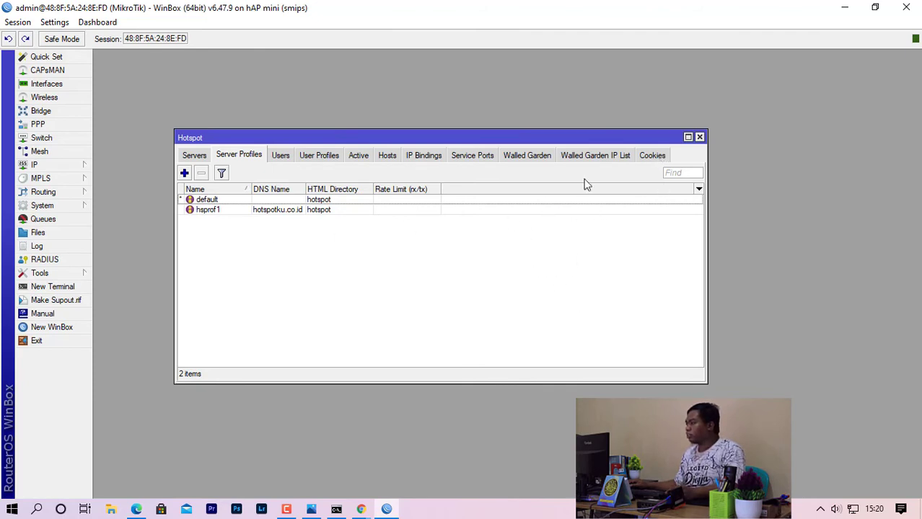
{"action": "left_click", "coordinate": [654, 156]}
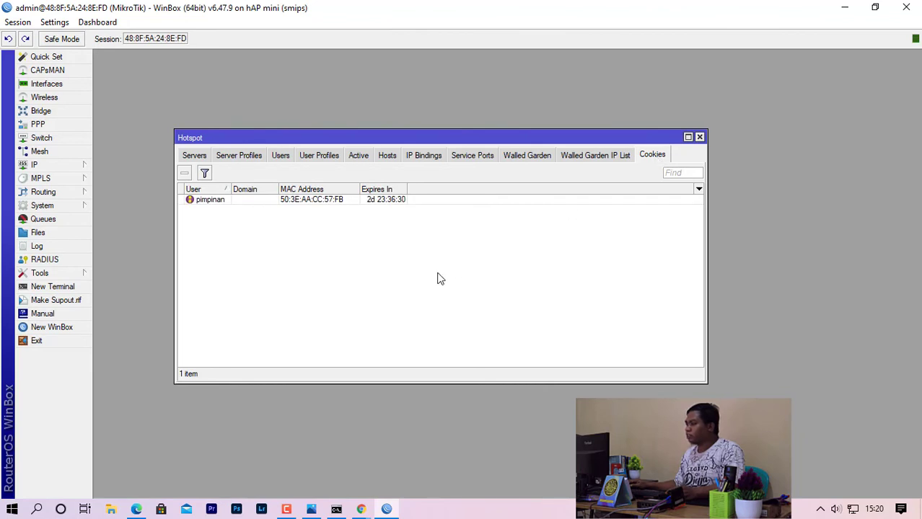
{"action": "left_click", "coordinate": [201, 204]}
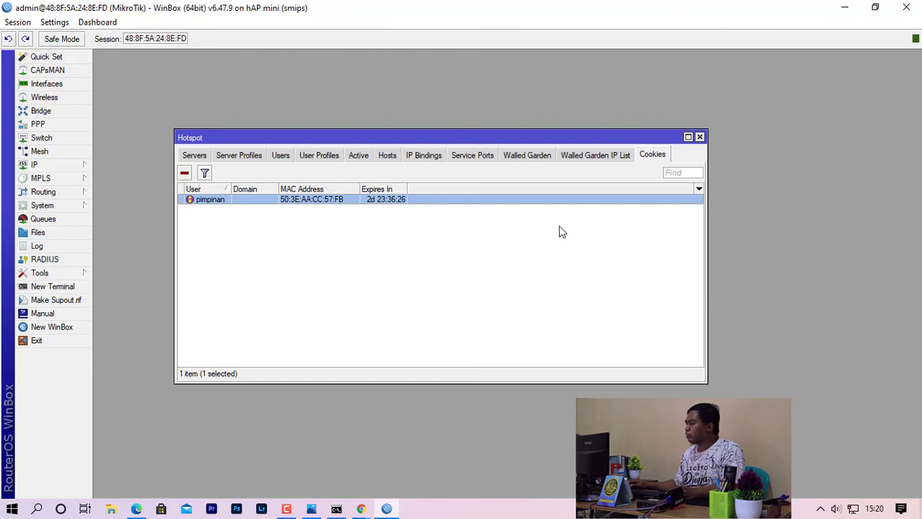
{"action": "left_click", "coordinate": [403, 269]}
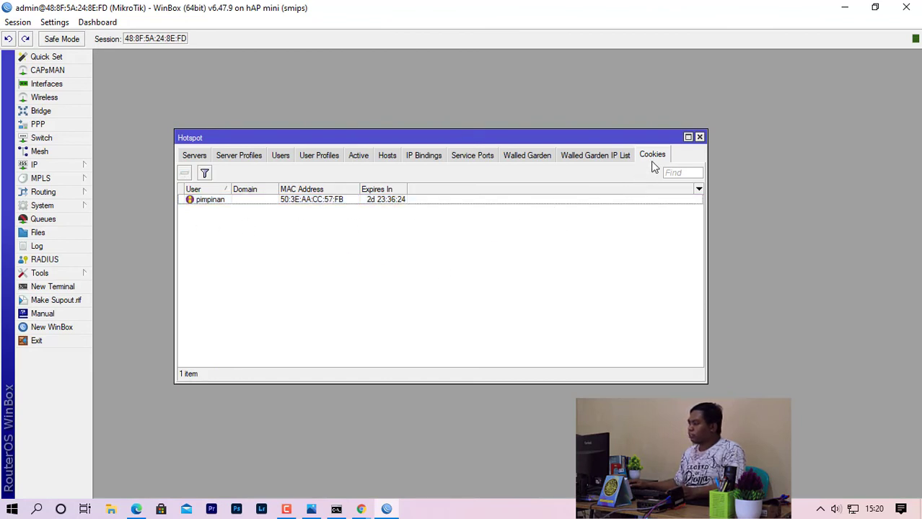
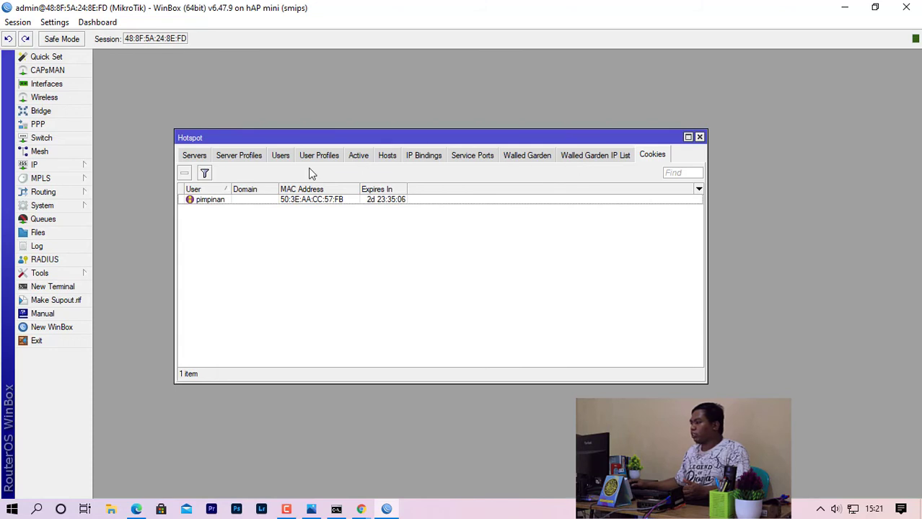
Turn off Cookie login in the hsprof1 server profile, leaving HTTP CHAP only, and save it.
{"action": "left_click", "coordinate": [243, 158]}
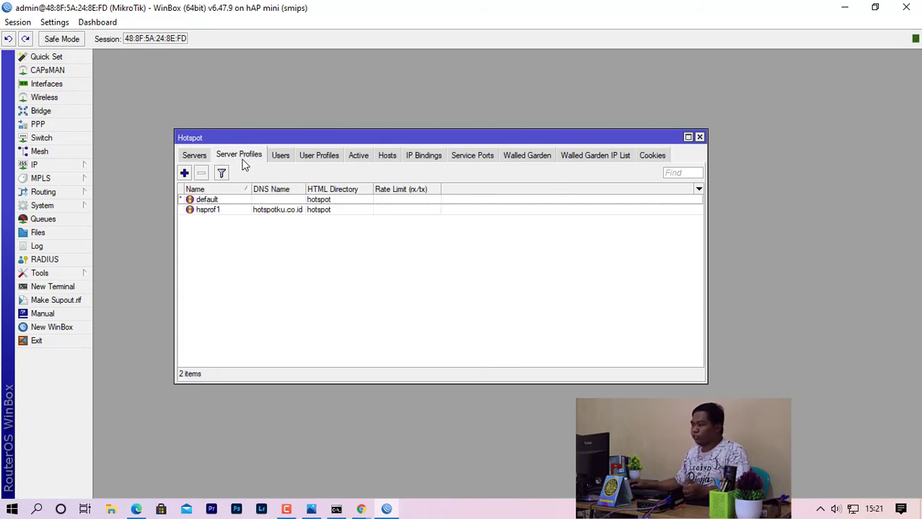
{"action": "left_click", "coordinate": [208, 214]}
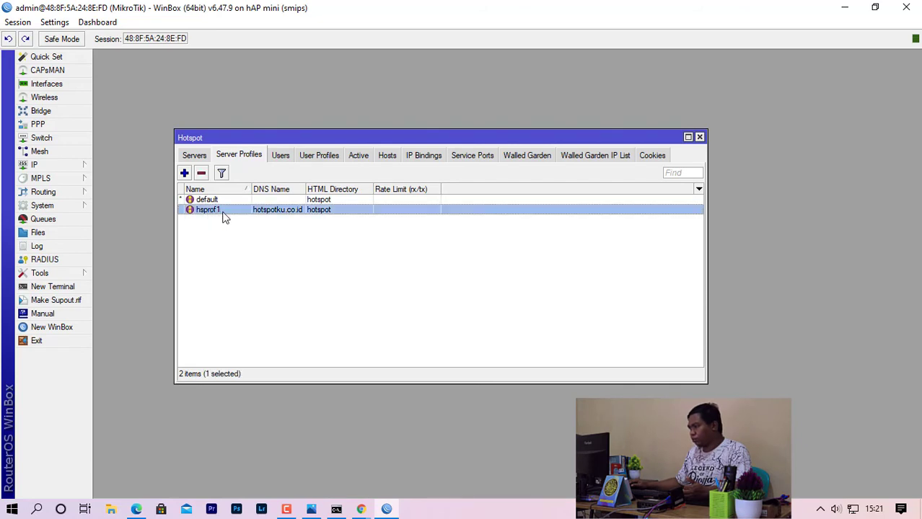
{"action": "double_click", "coordinate": [216, 212]}
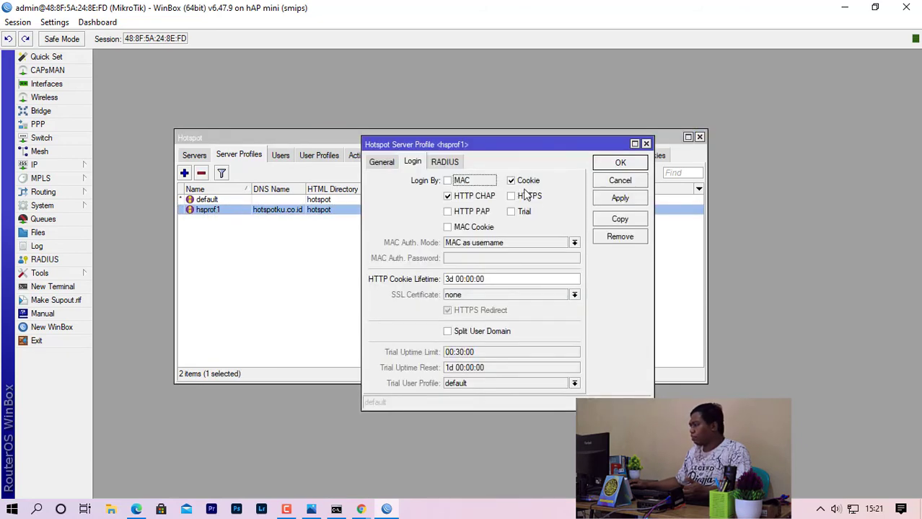
{"action": "left_click", "coordinate": [384, 162]}
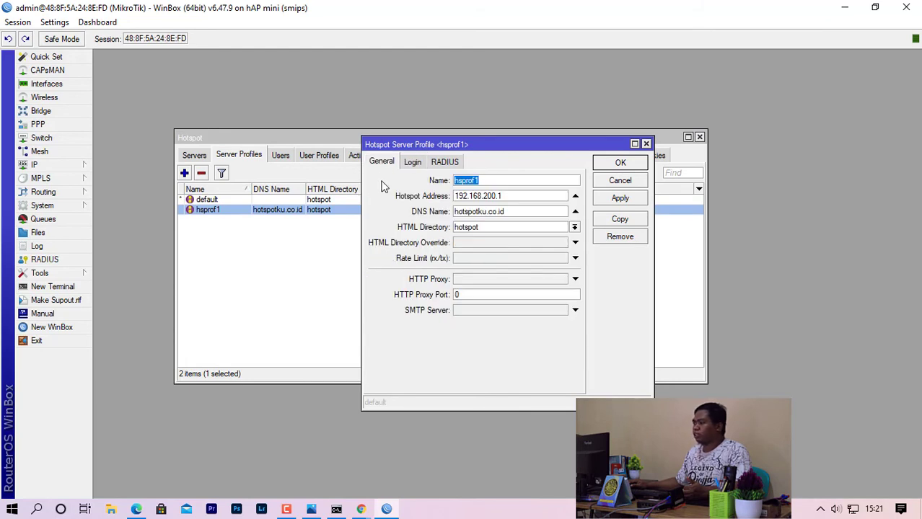
{"action": "left_click", "coordinate": [413, 162]}
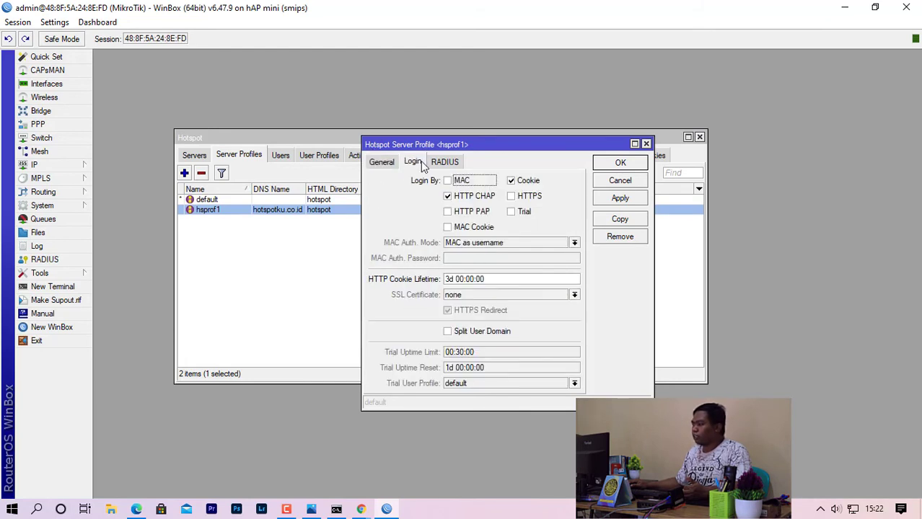
{"action": "left_click", "coordinate": [511, 181]}
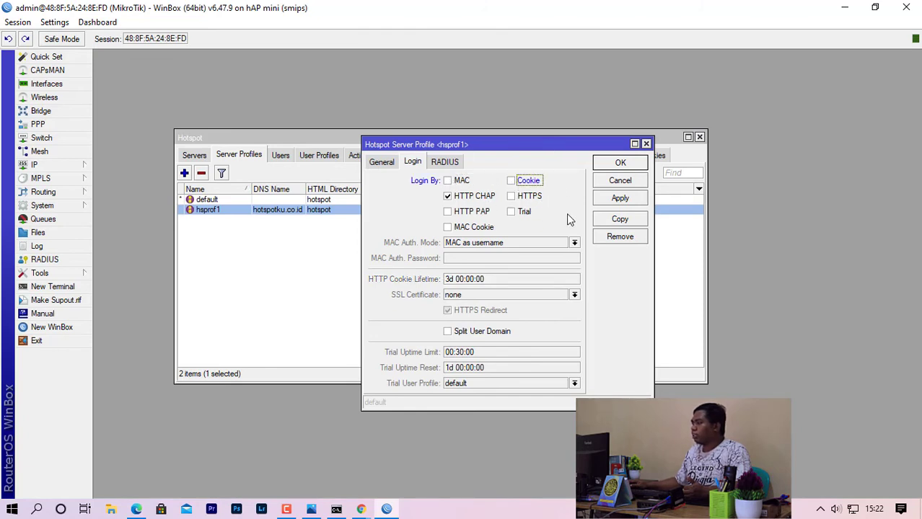
{"action": "left_click", "coordinate": [611, 165]}
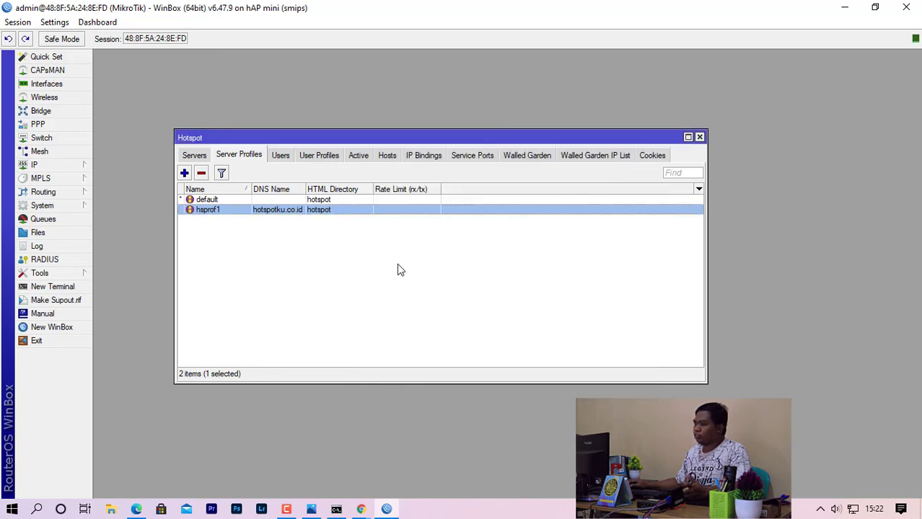
Delete the single stored login cookie from the Cookies list and close the Hotspot window.
{"action": "left_click", "coordinate": [652, 155]}
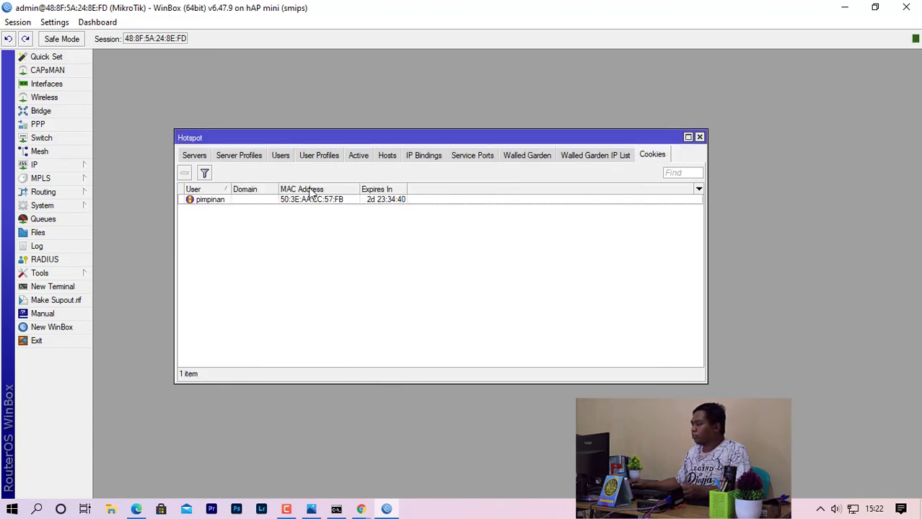
{"action": "left_click", "coordinate": [209, 206]}
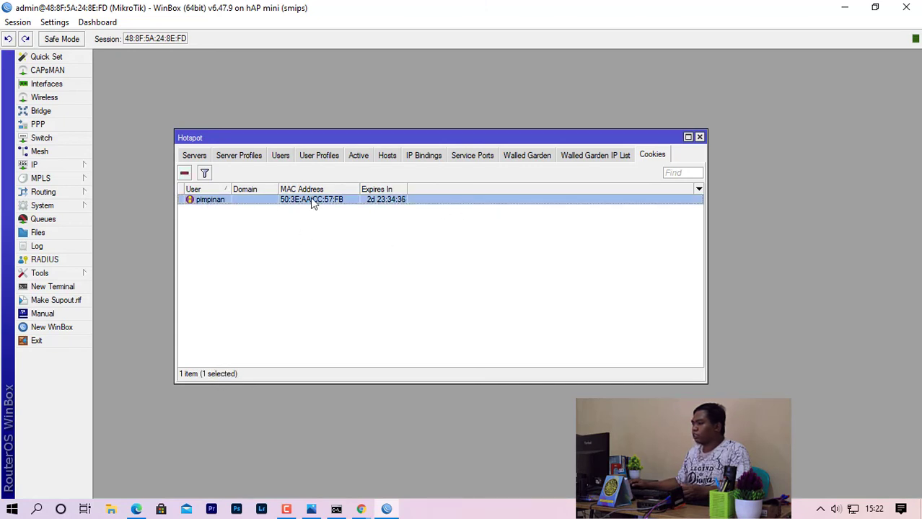
{"action": "left_click", "coordinate": [185, 173]}
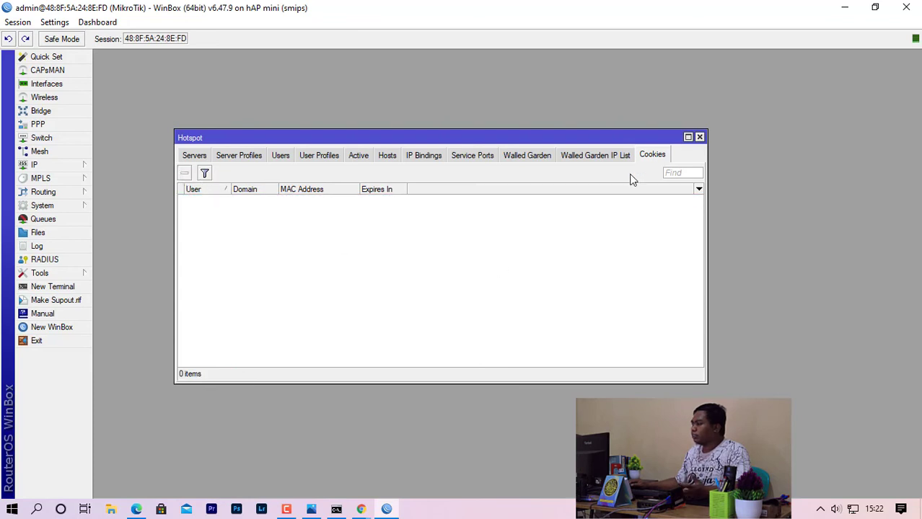
{"action": "left_click", "coordinate": [699, 138]}
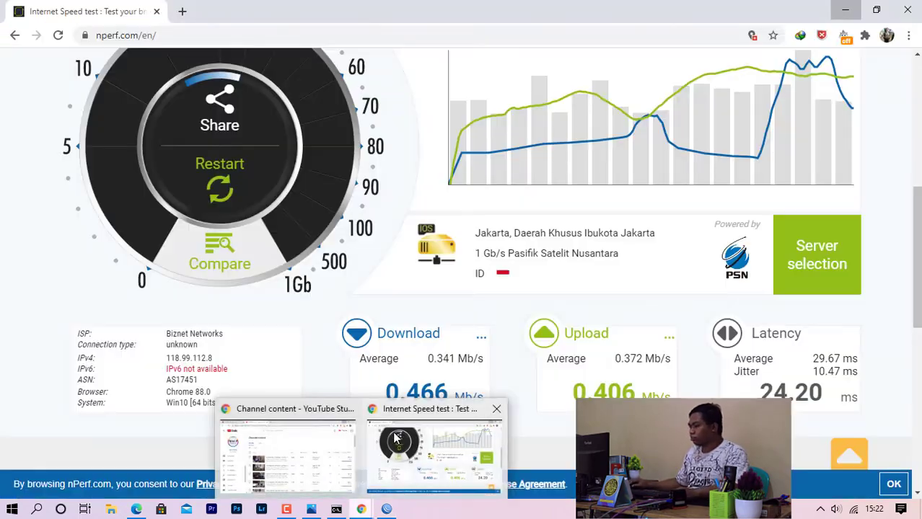
Open hotspotku.co.id in a new Chrome tab, log out, and go to the login form.
{"action": "left_click", "coordinate": [427, 433]}
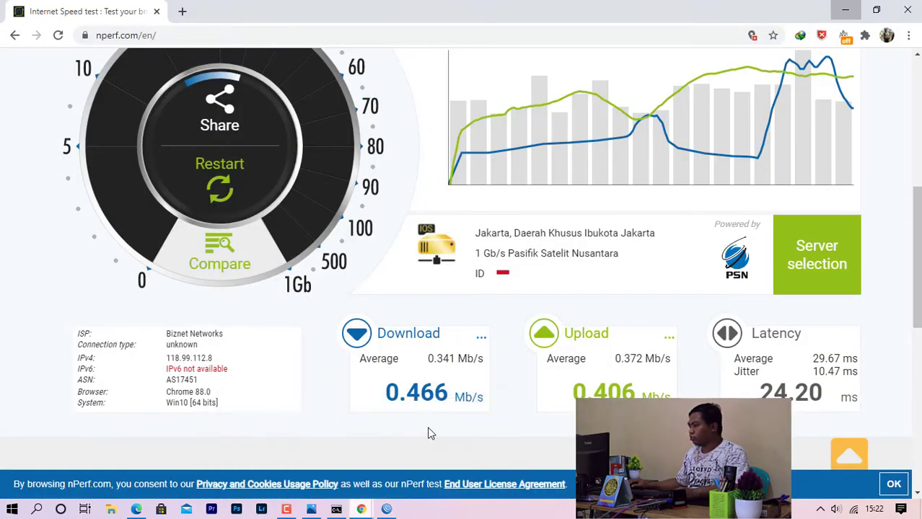
{"action": "left_click", "coordinate": [182, 11]}
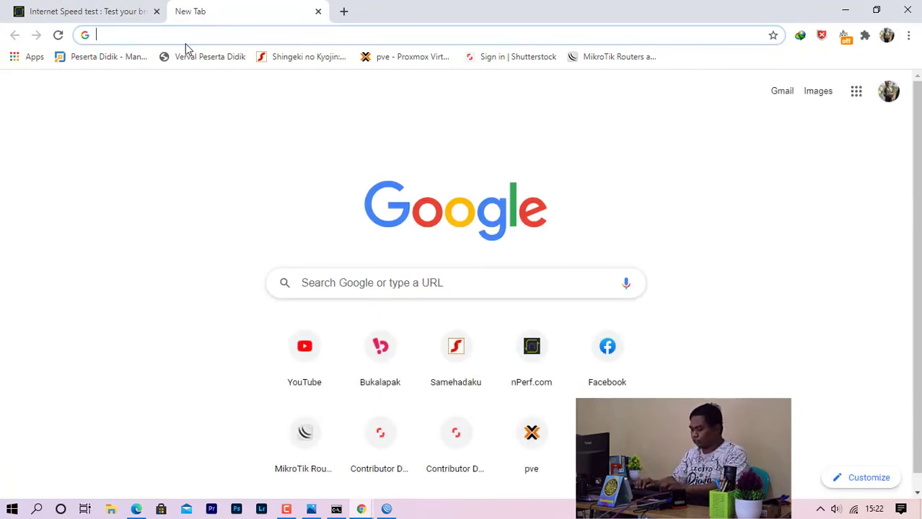
{"action": "type", "text": "hots"}
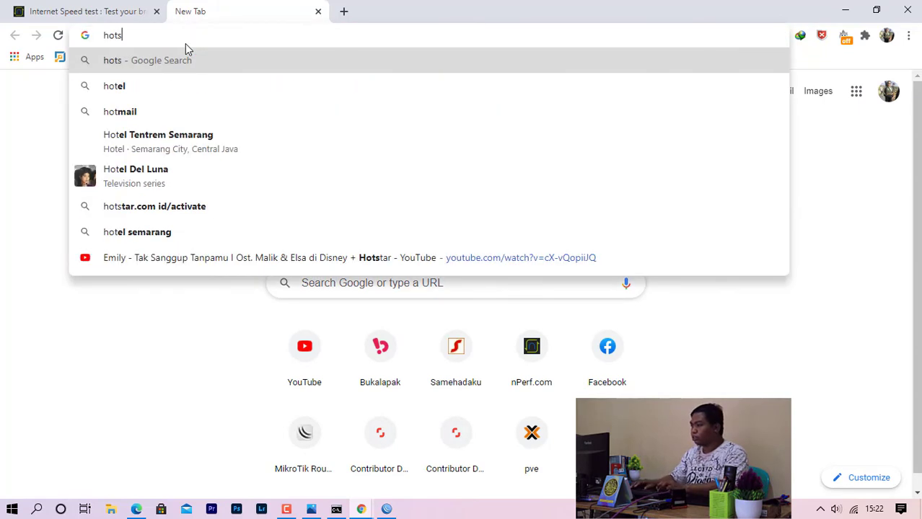
{"action": "type", "text": "po"}
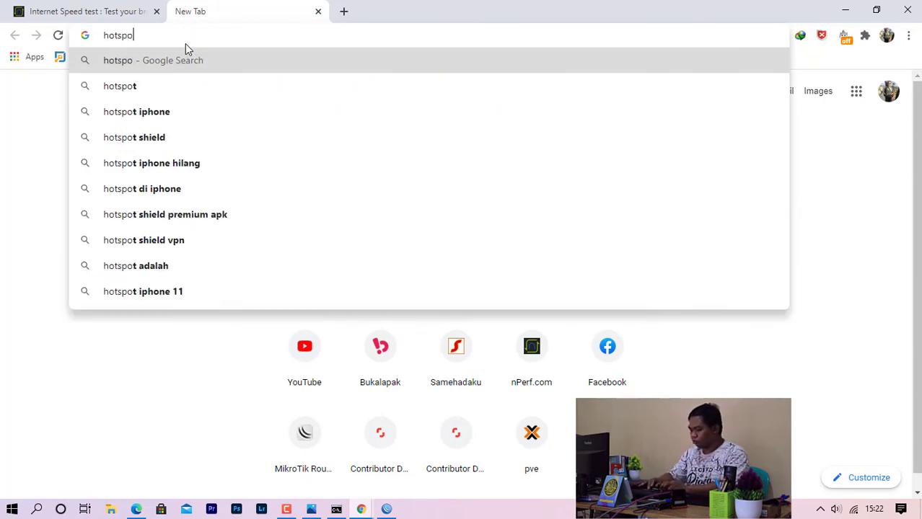
{"action": "type", "text": "tku."}
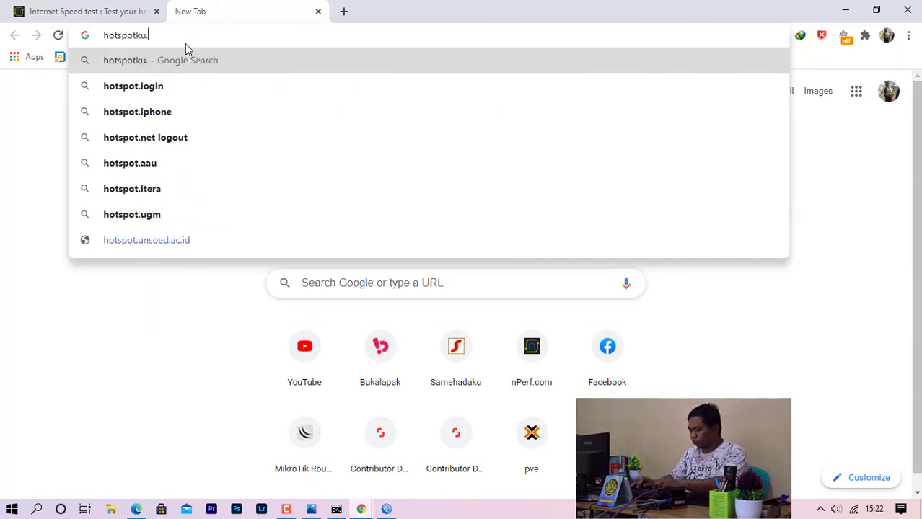
{"action": "type", "text": "co.id"}
{"action": "key", "text": "Return"}
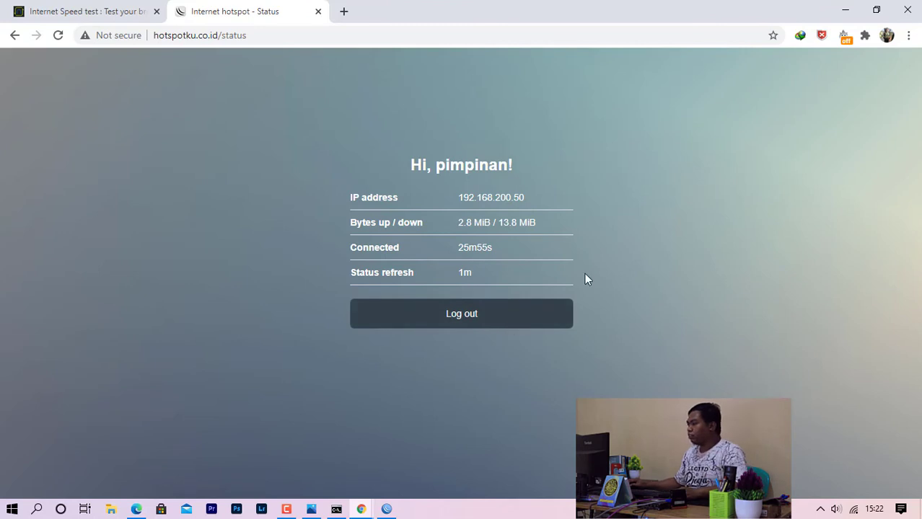
{"action": "left_click", "coordinate": [468, 321]}
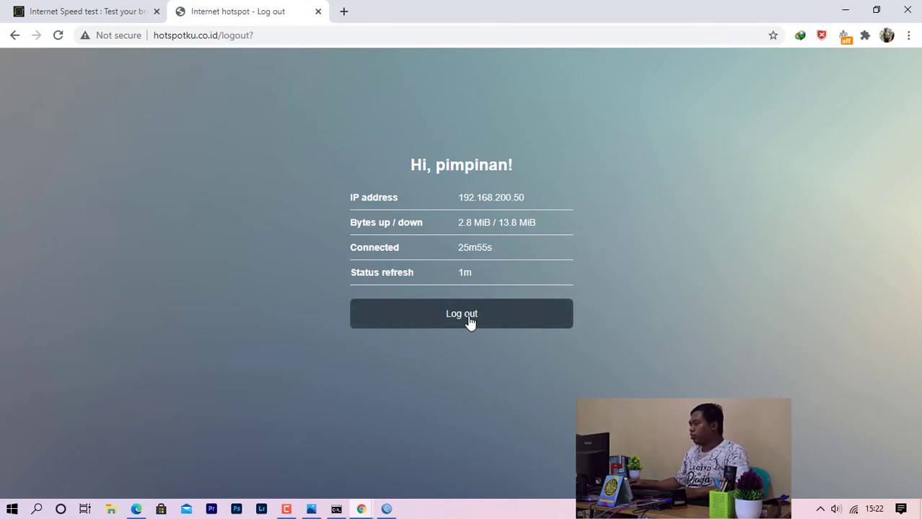
{"action": "left_click", "coordinate": [478, 328]}
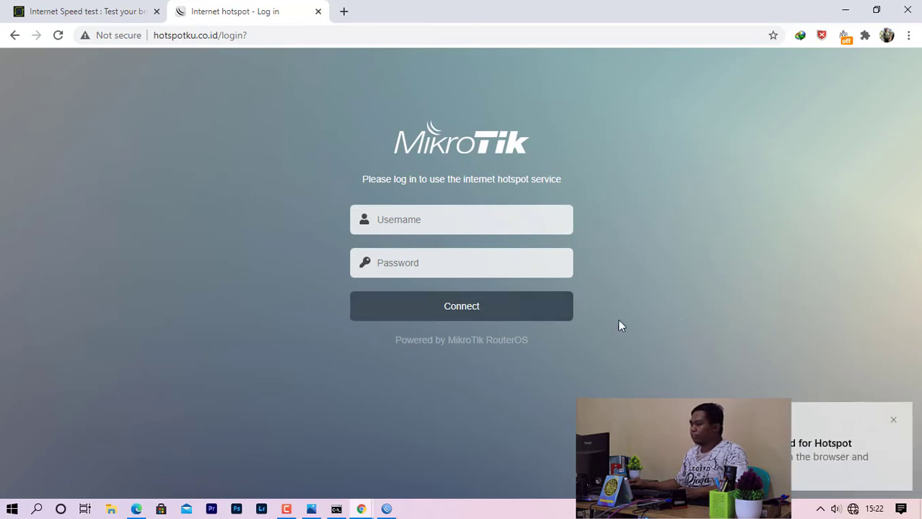
Log in to the hotspot with the employee account and dismiss Chrome's save-password offer.
{"action": "left_click", "coordinate": [892, 419]}
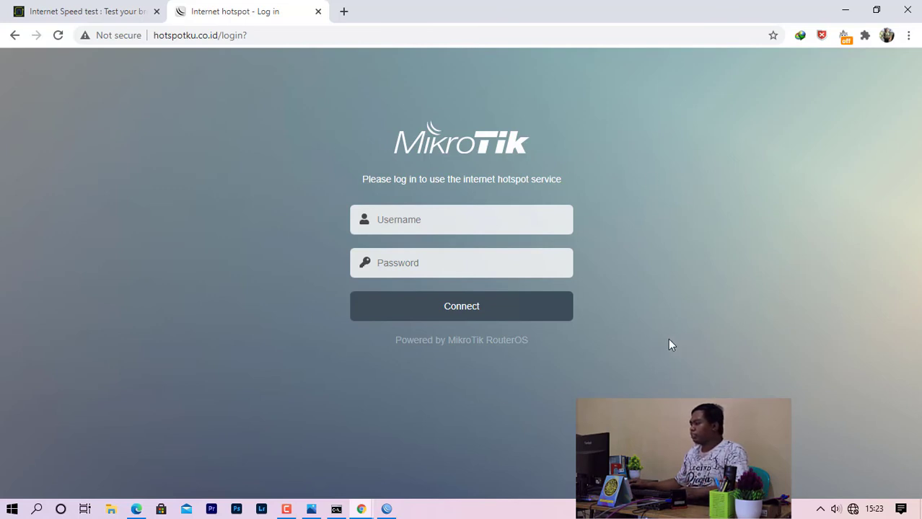
{"action": "left_click", "coordinate": [254, 36]}
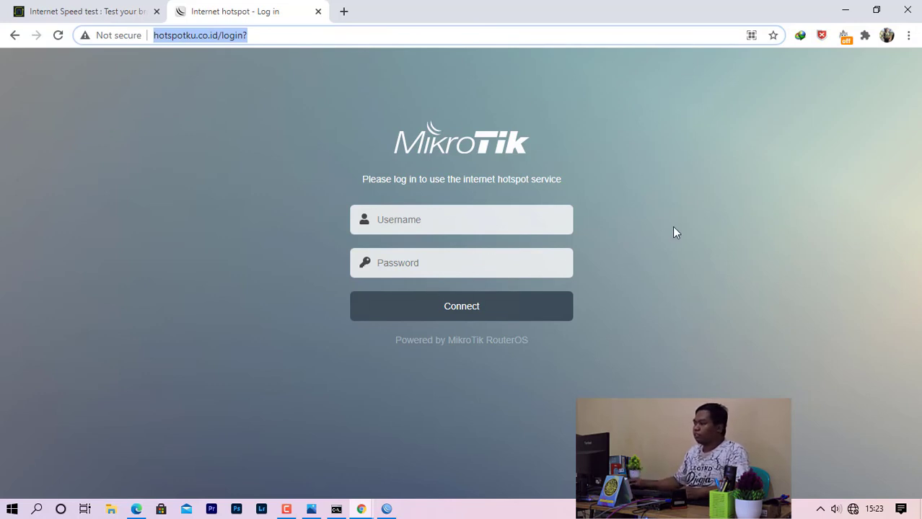
{"action": "left_click", "coordinate": [454, 220]}
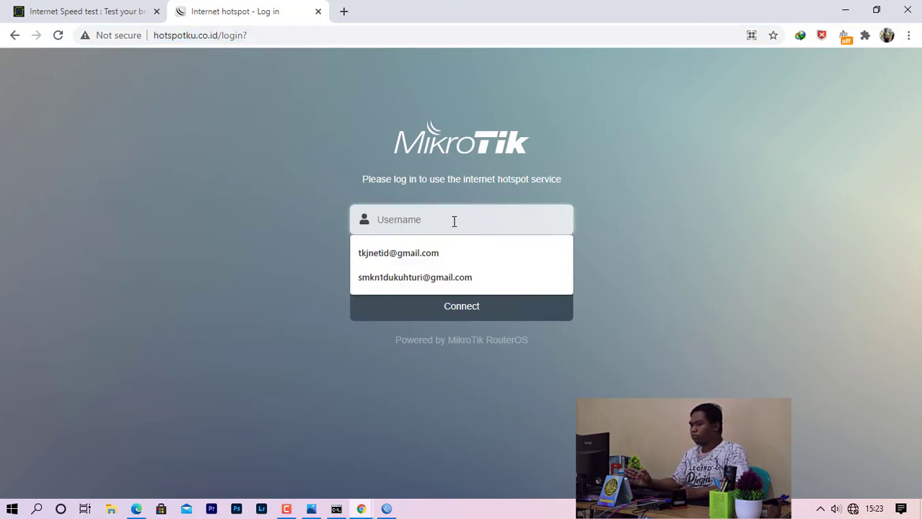
{"action": "type", "text": "ka"}
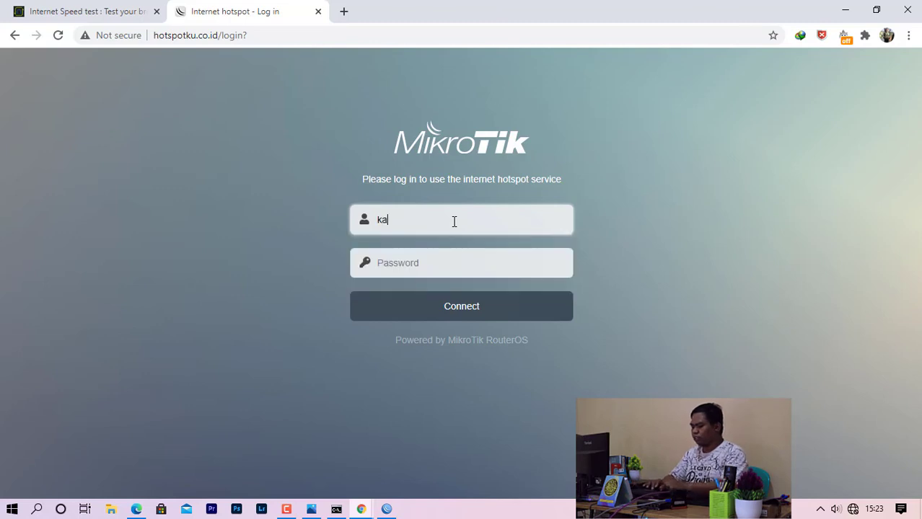
{"action": "type", "text": "riawa"}
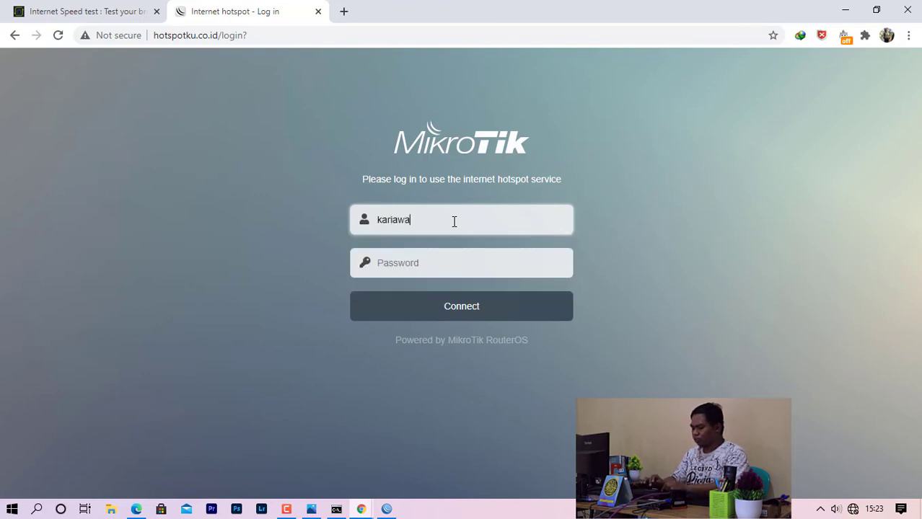
{"action": "type", "text": "n"}
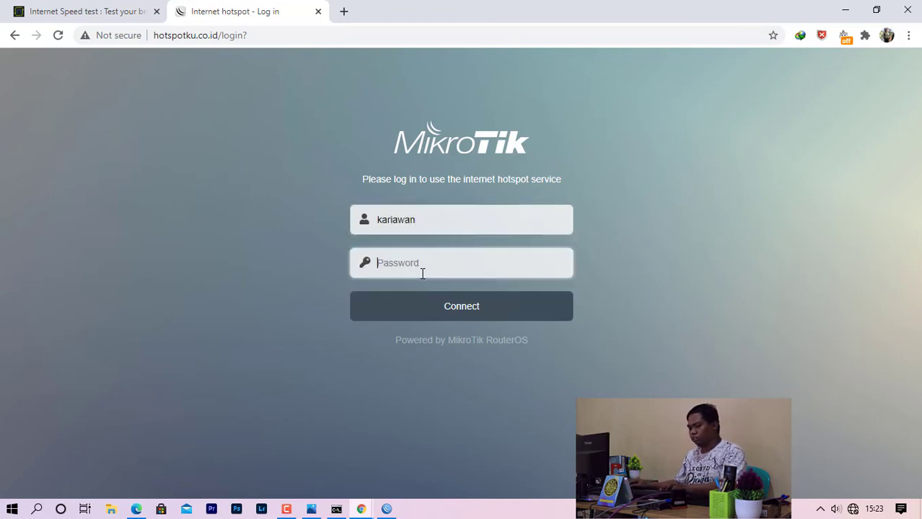
{"action": "type", "text": "k"}
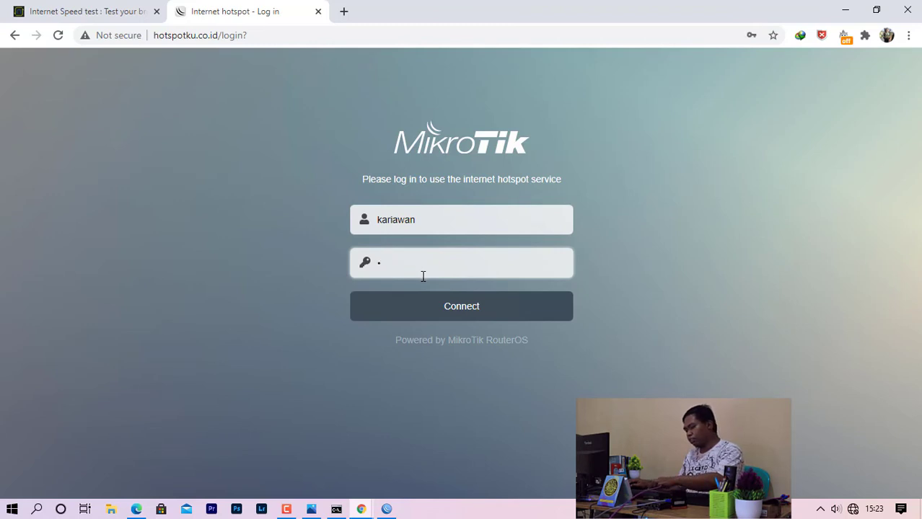
{"action": "type", "text": "ar"}
{"action": "left_click", "coordinate": [438, 311]}
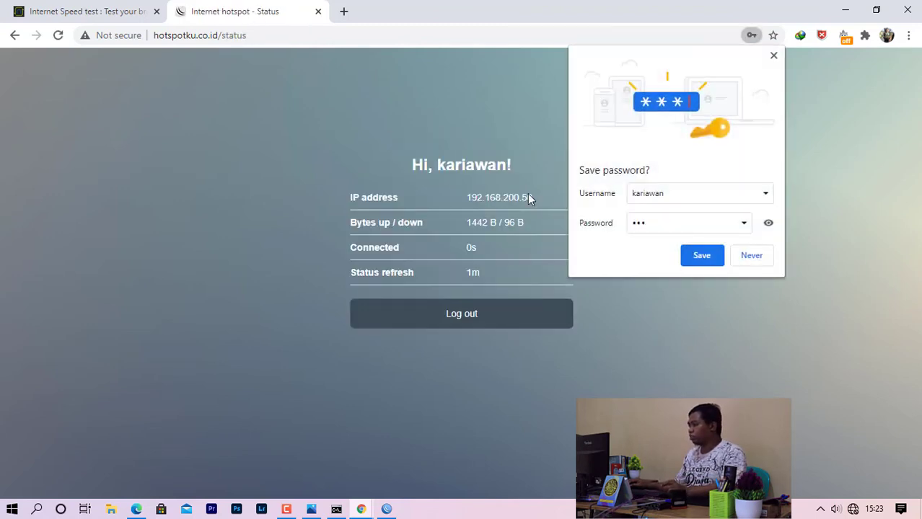
{"action": "left_click", "coordinate": [773, 55]}
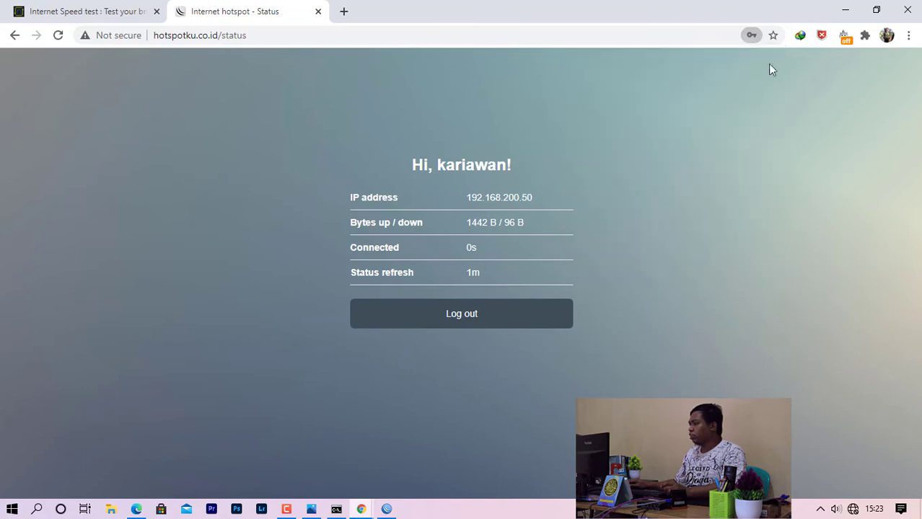
Rerun the nPerf speed test, then log out of the hotspot and return to its login form.
{"action": "left_click", "coordinate": [90, 10]}
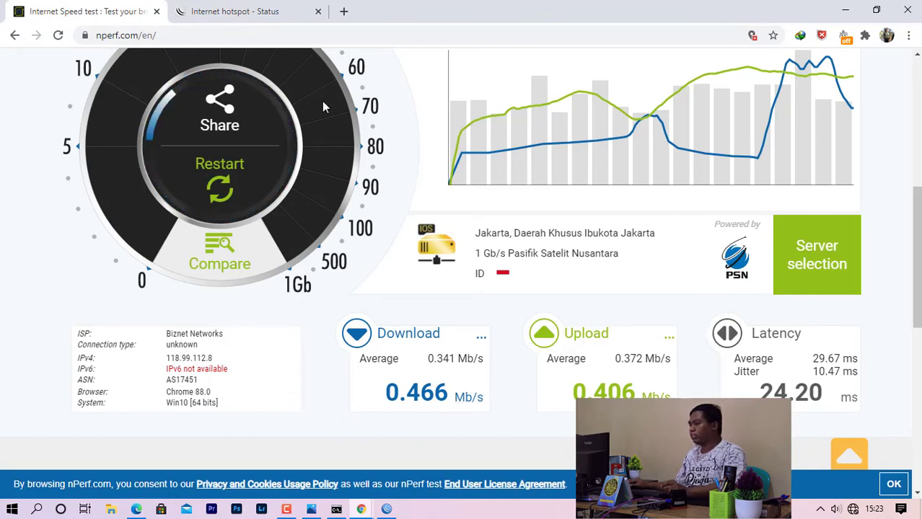
{"action": "left_click", "coordinate": [220, 186]}
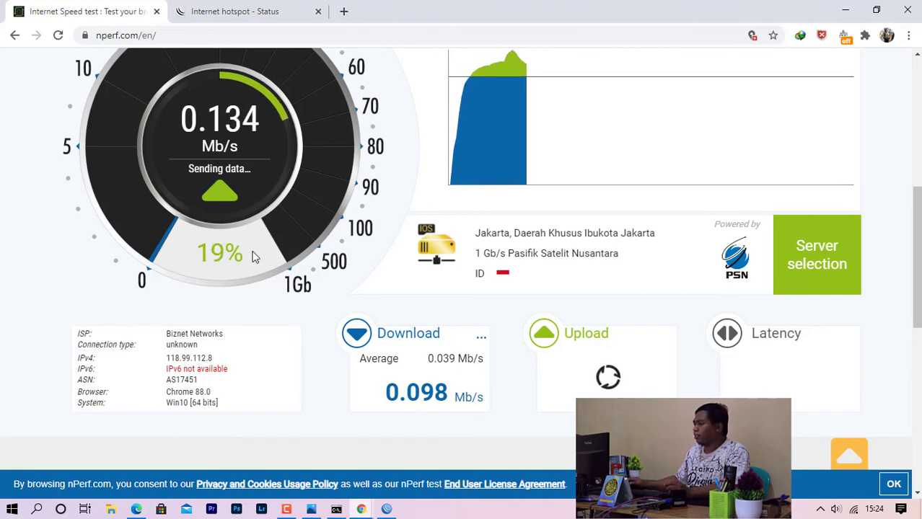
{"action": "left_click", "coordinate": [245, 11]}
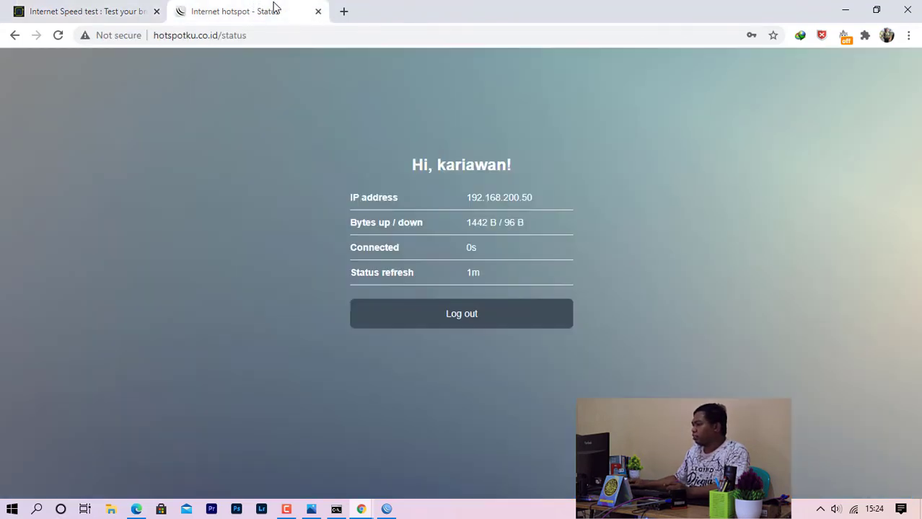
{"action": "left_click", "coordinate": [479, 315]}
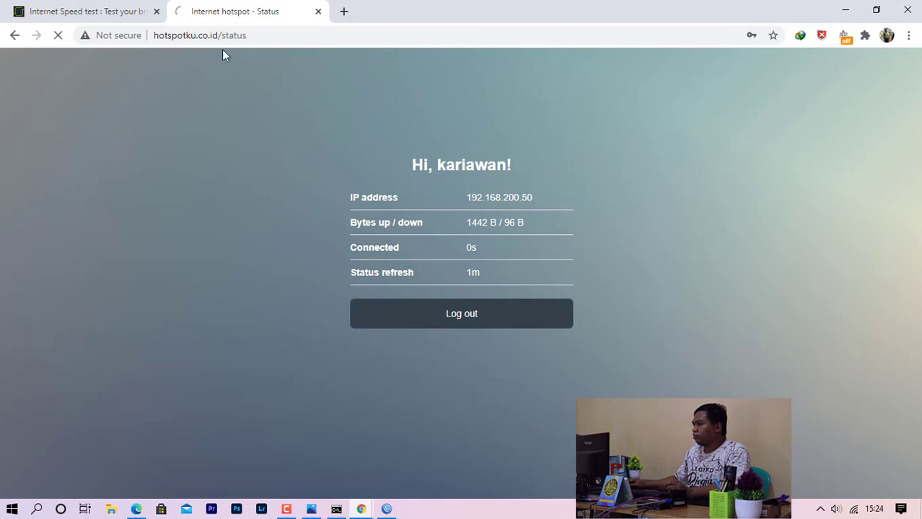
{"action": "left_click", "coordinate": [444, 321]}
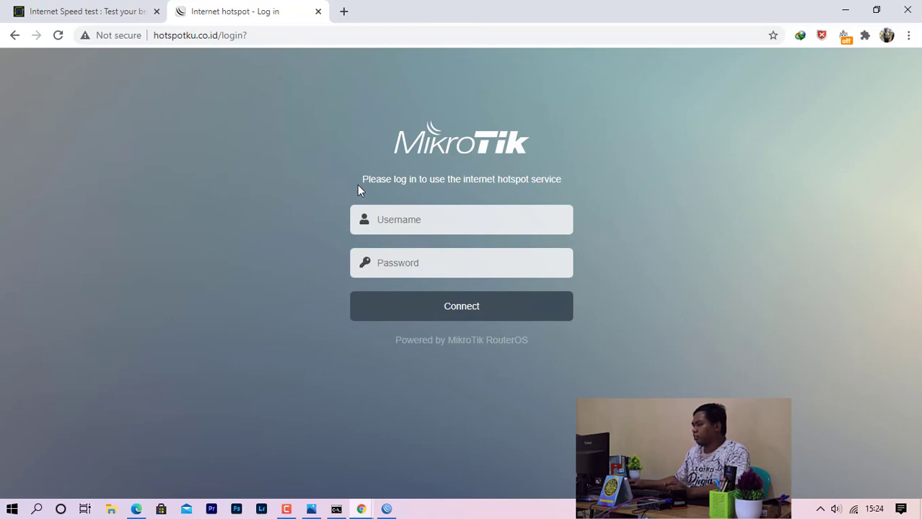
Select the login page's welcome text, deselect it, then minimize Chrome.
{"action": "left_click_drag", "start_coordinate": [375, 182], "coordinate": [569, 181]}
{"action": "left_click", "coordinate": [630, 173]}
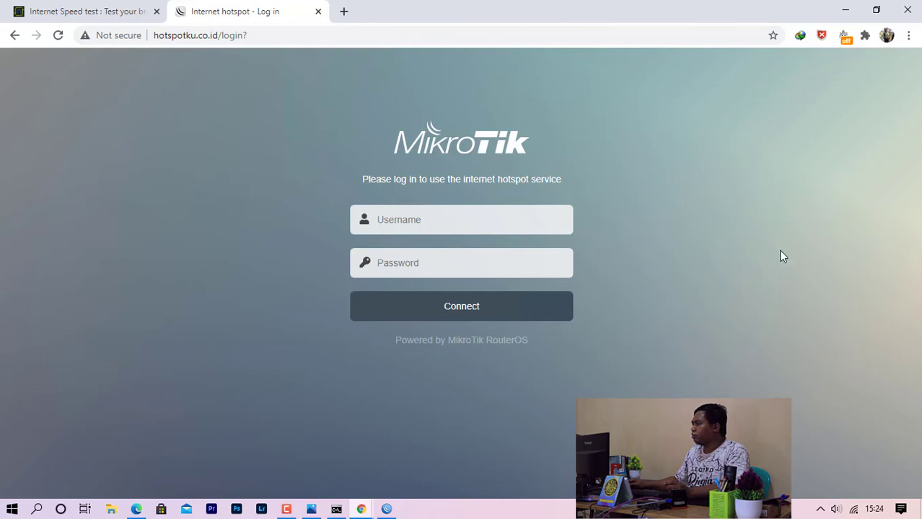
{"action": "left_click", "coordinate": [844, 11]}
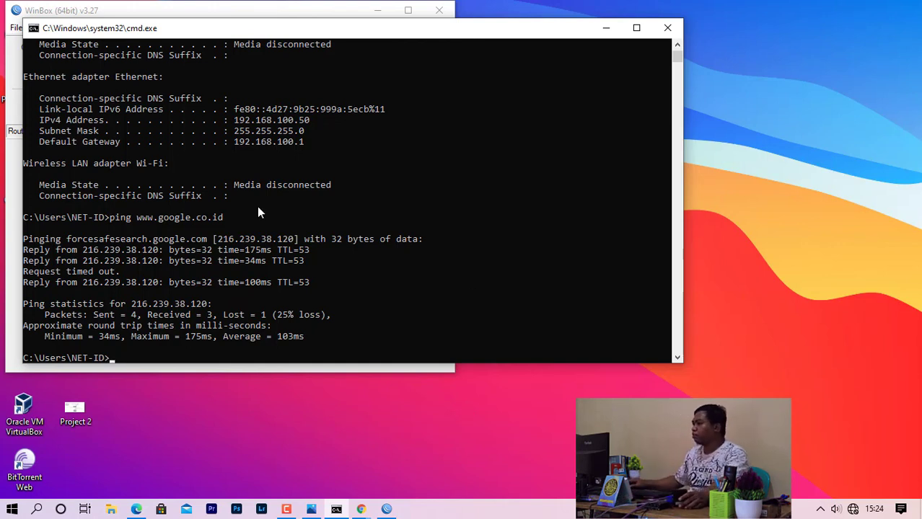
Reconnect WinBox to the router and open its Files list.
{"action": "left_click", "coordinate": [195, 4]}
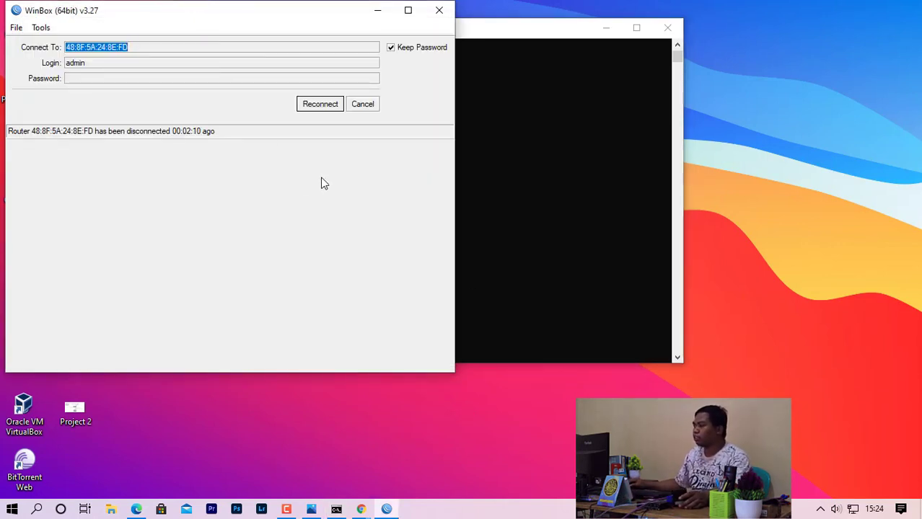
{"action": "left_click", "coordinate": [317, 108]}
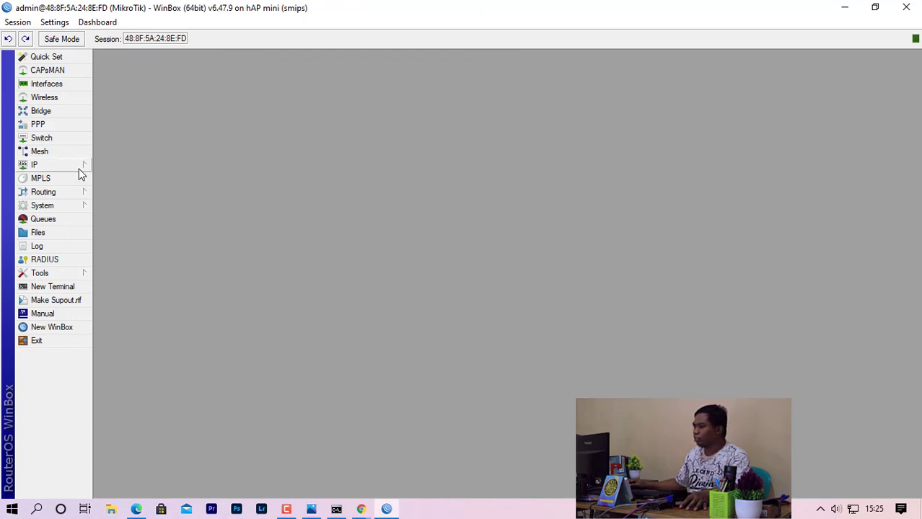
{"action": "left_click", "coordinate": [68, 232]}
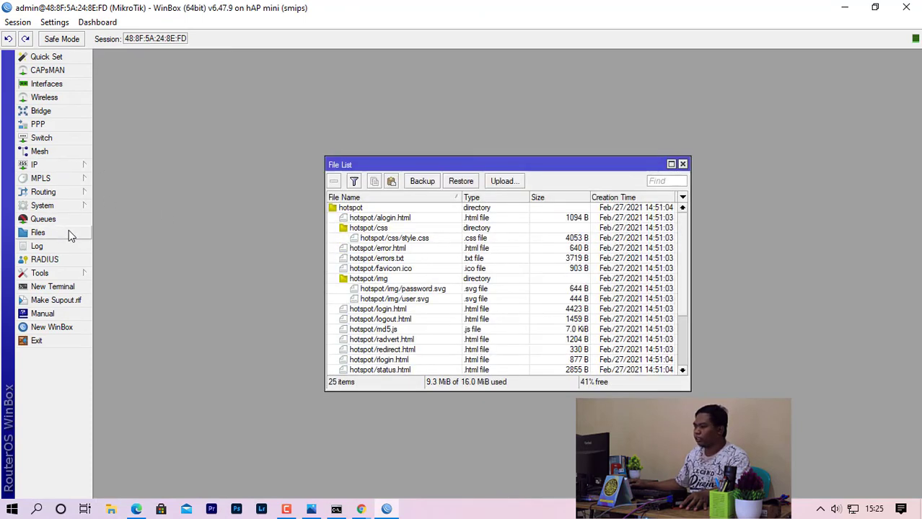
Copy the router's hotspot folder from the file list onto the desktop.
{"action": "left_click", "coordinate": [884, 12]}
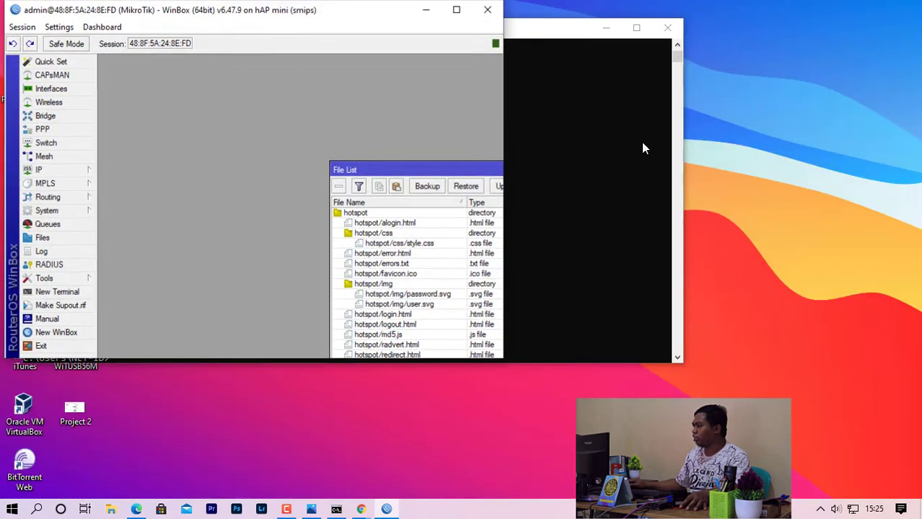
{"action": "left_click", "coordinate": [609, 31]}
{"action": "left_click", "coordinate": [605, 30]}
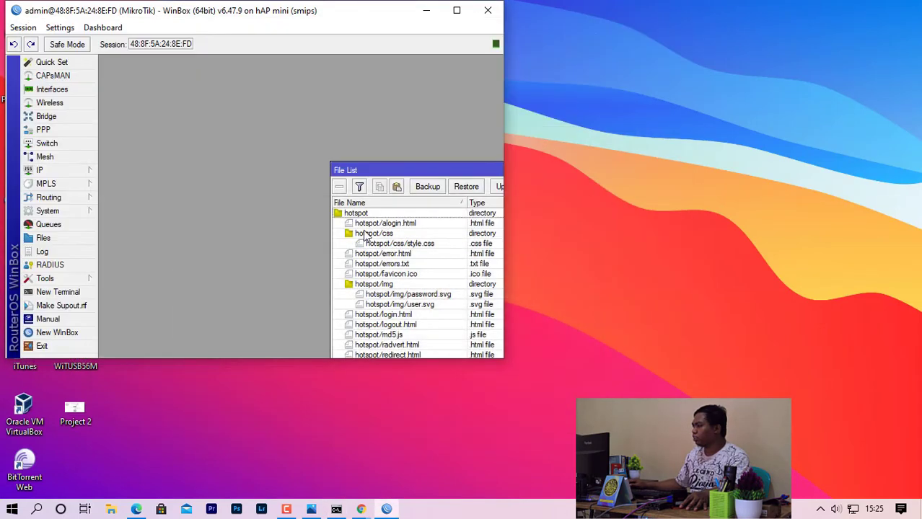
{"action": "left_click", "coordinate": [355, 213]}
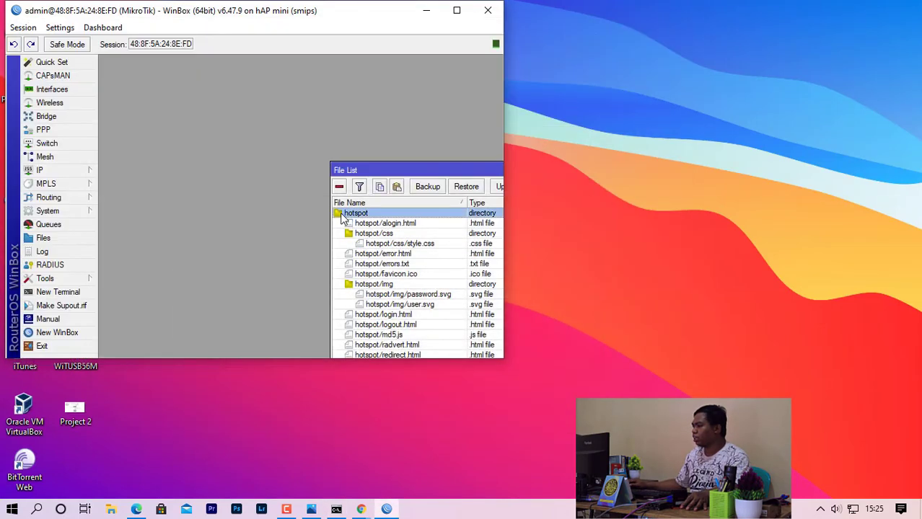
{"action": "left_click_drag", "start_coordinate": [344, 219], "coordinate": [639, 186]}
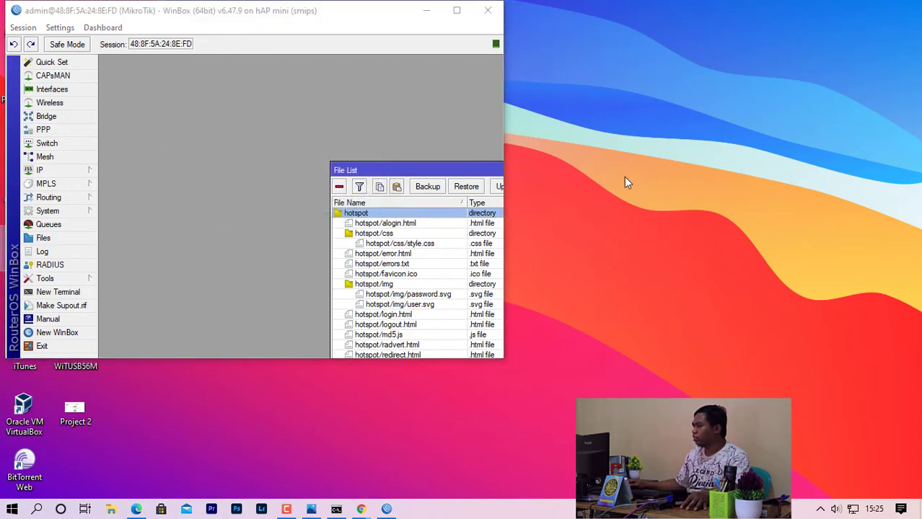
{"action": "left_click", "coordinate": [426, 10]}
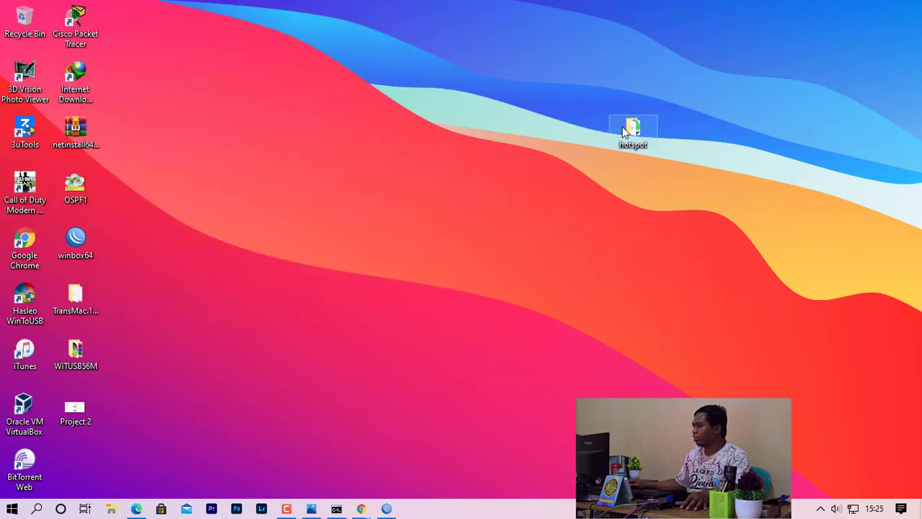
Open the copied hotspot folder's login file in Notepad, positioned on the screen's left.
{"action": "left_click_drag", "start_coordinate": [405, 164], "coordinate": [335, 181]}
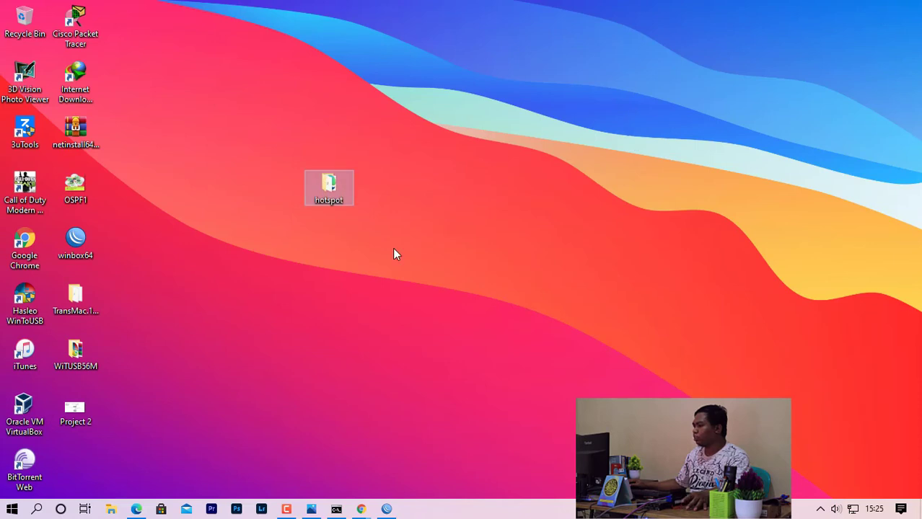
{"action": "double_click", "coordinate": [330, 184]}
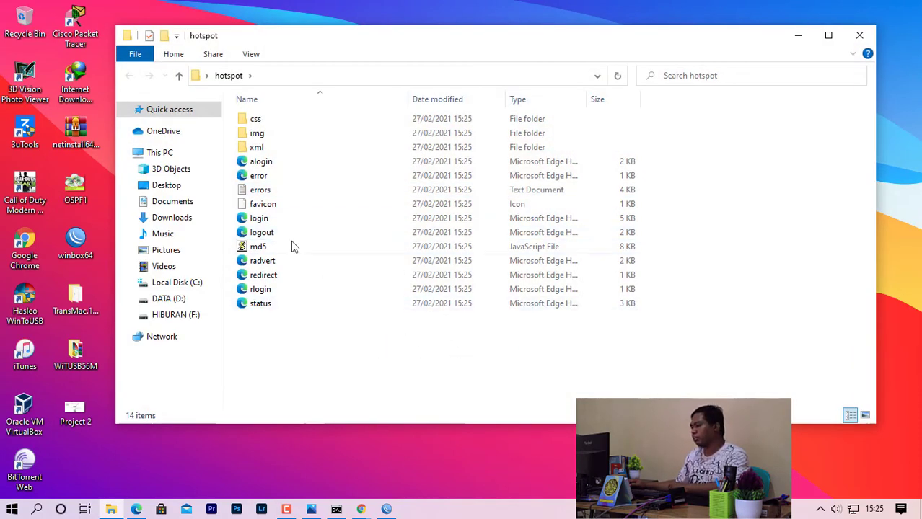
{"action": "left_click", "coordinate": [282, 217]}
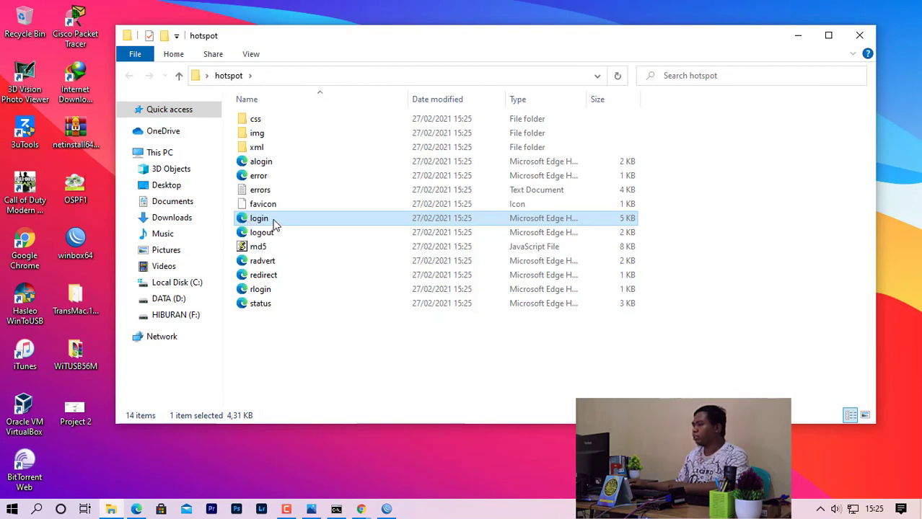
{"action": "right_click", "coordinate": [274, 225]}
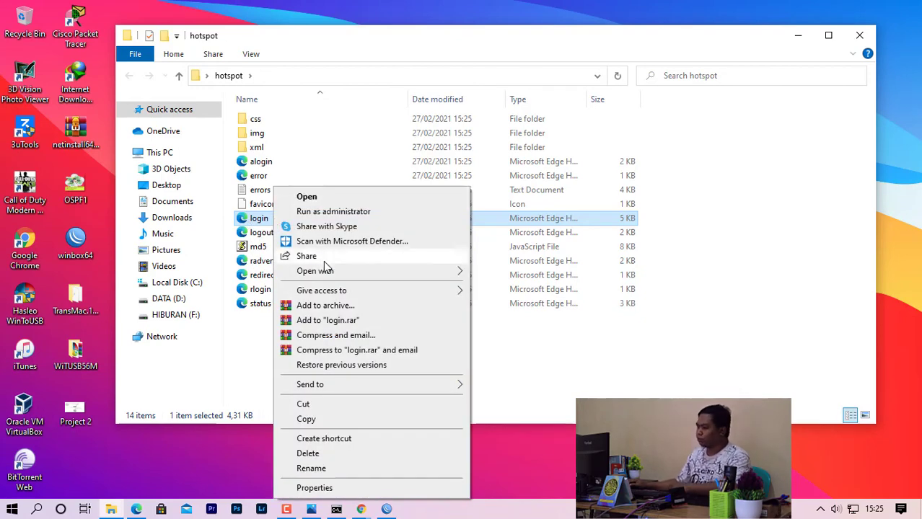
{"action": "mouse_move", "coordinate": [367, 275]}
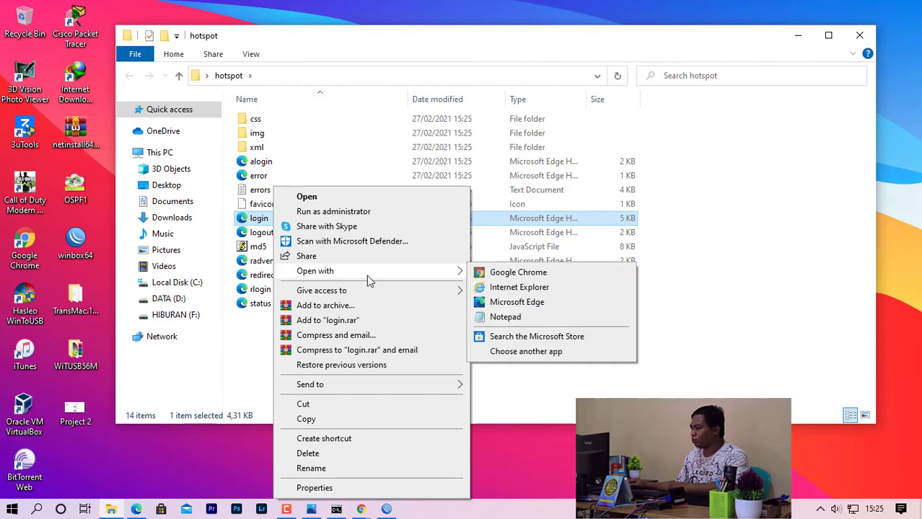
{"action": "left_click", "coordinate": [508, 317]}
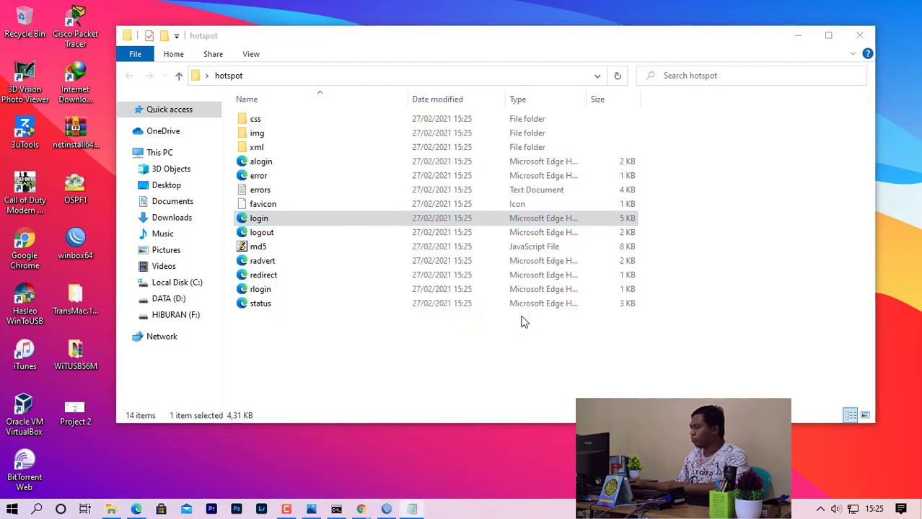
{"action": "left_click_drag", "start_coordinate": [515, 86], "coordinate": [183, 53]}
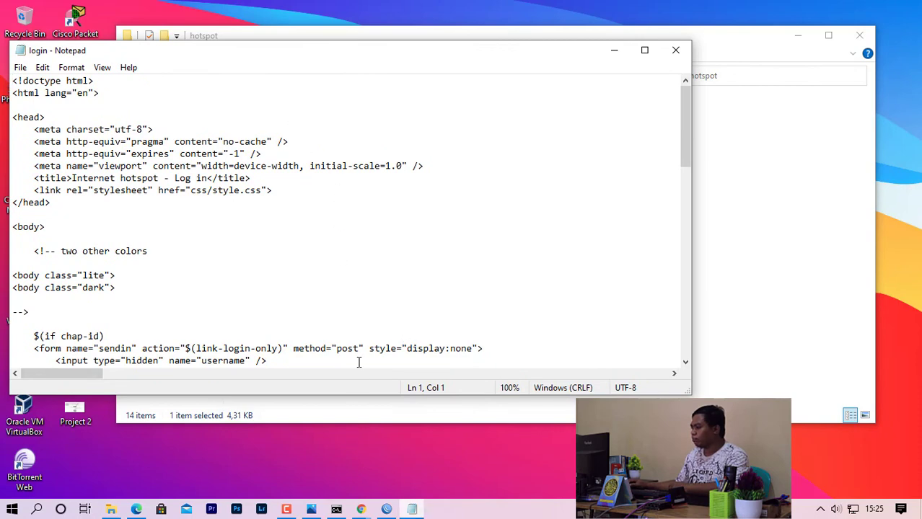
Compare against the browser login page, then select the English welcome sentence in the source.
{"action": "mouse_move", "coordinate": [361, 509]}
{"action": "left_click", "coordinate": [402, 435]}
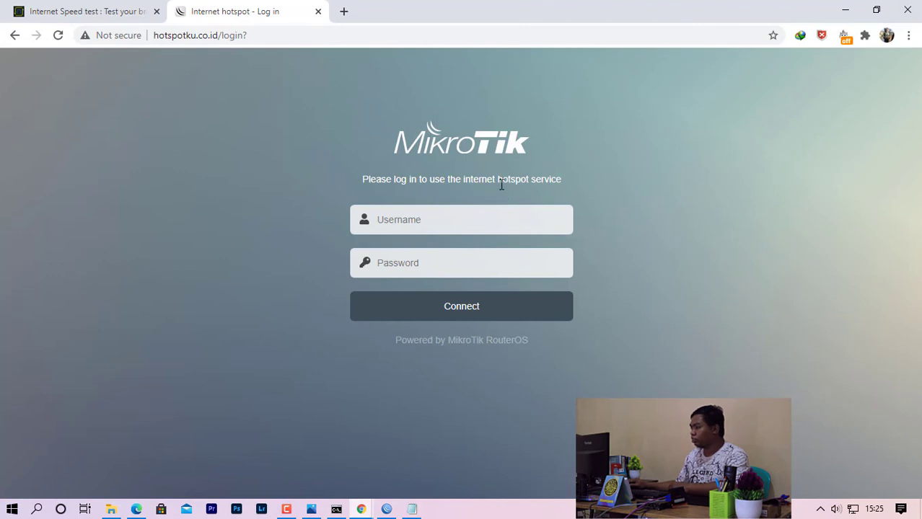
{"action": "left_click", "coordinate": [844, 10]}
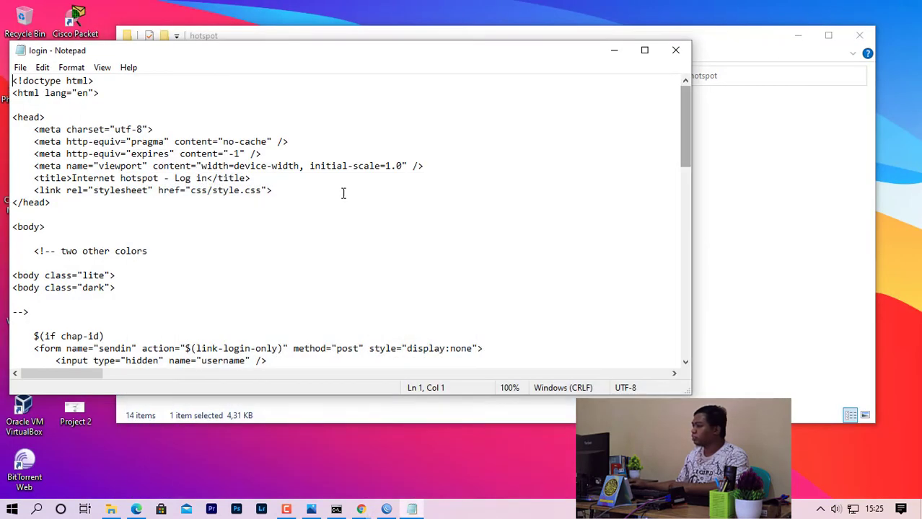
{"action": "scroll", "coordinate": [299, 289], "scroll_direction": "down", "scroll_amount": 2}
{"action": "scroll", "coordinate": [299, 288], "scroll_direction": "down", "scroll_amount": 8}
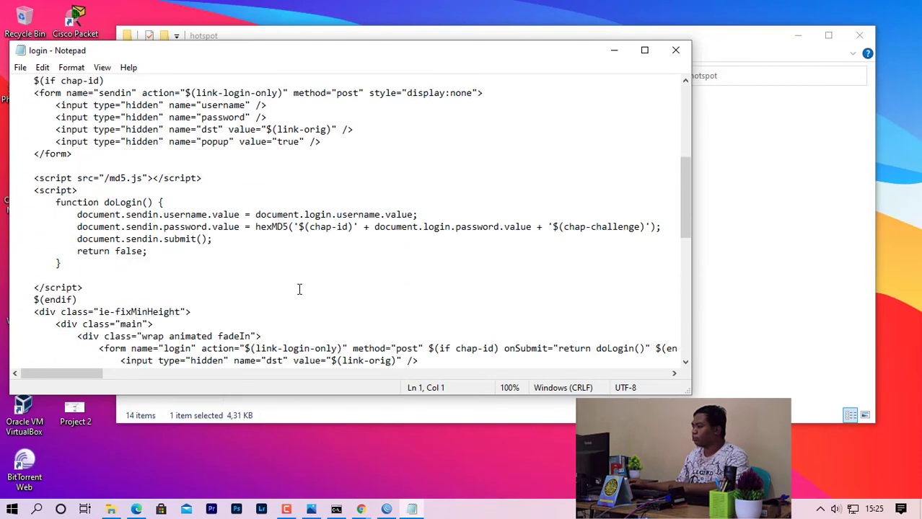
{"action": "scroll", "coordinate": [300, 289], "scroll_direction": "down", "scroll_amount": 4}
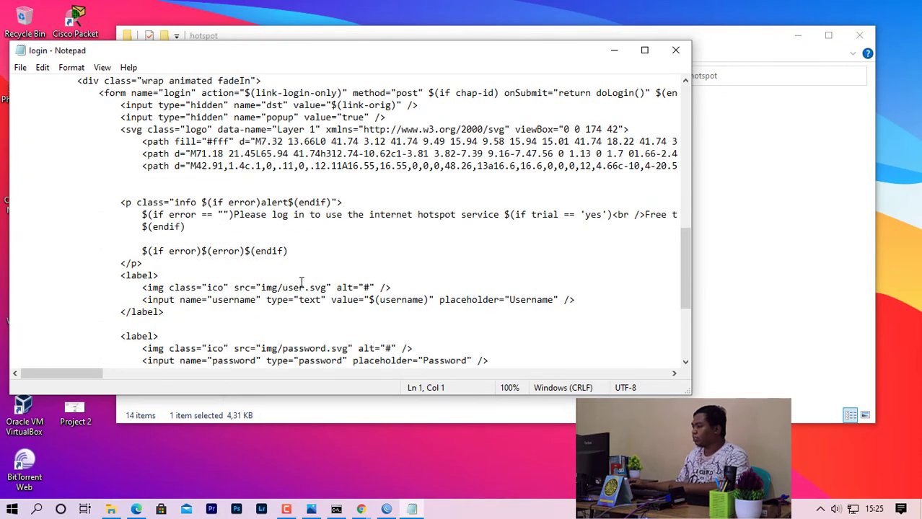
{"action": "left_click_drag", "start_coordinate": [233, 214], "coordinate": [496, 220]}
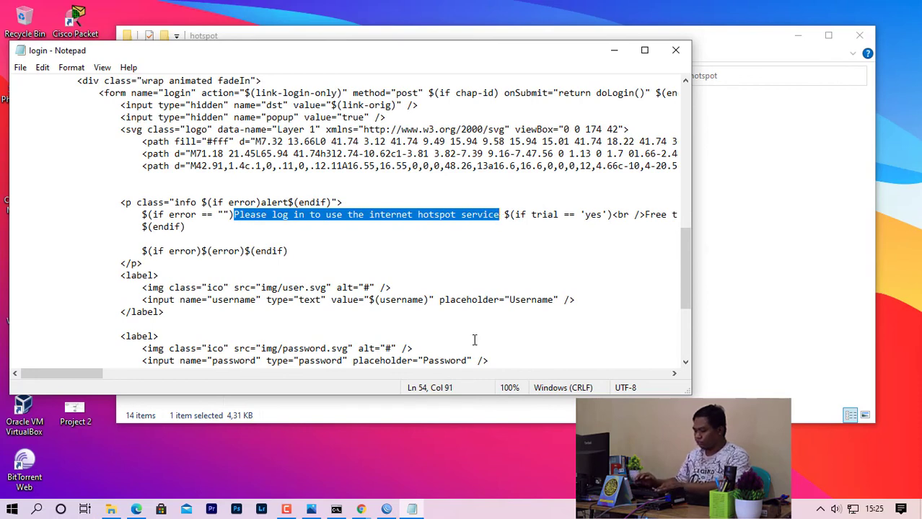
Replace the welcome sentence with 'Selamat datang di Hotspot Kantor Saya'.
{"action": "type", "text": "S"}
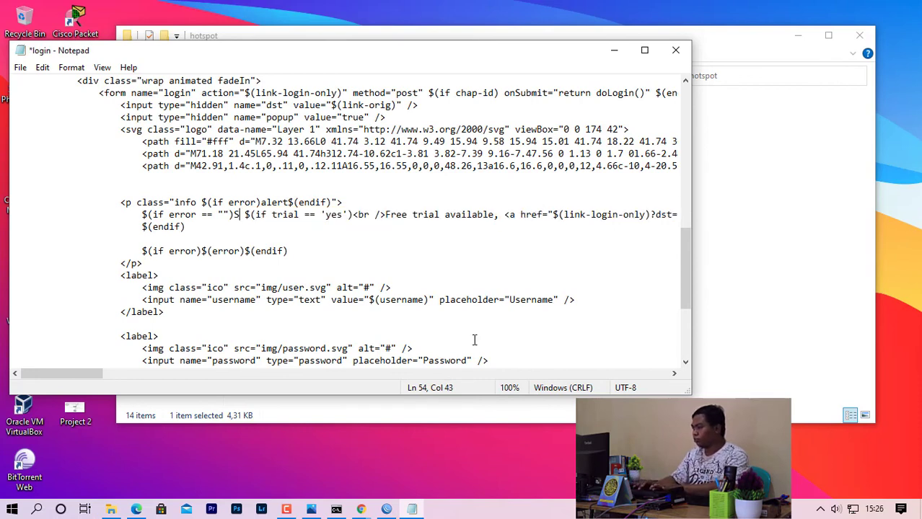
{"action": "type", "text": "elm"}
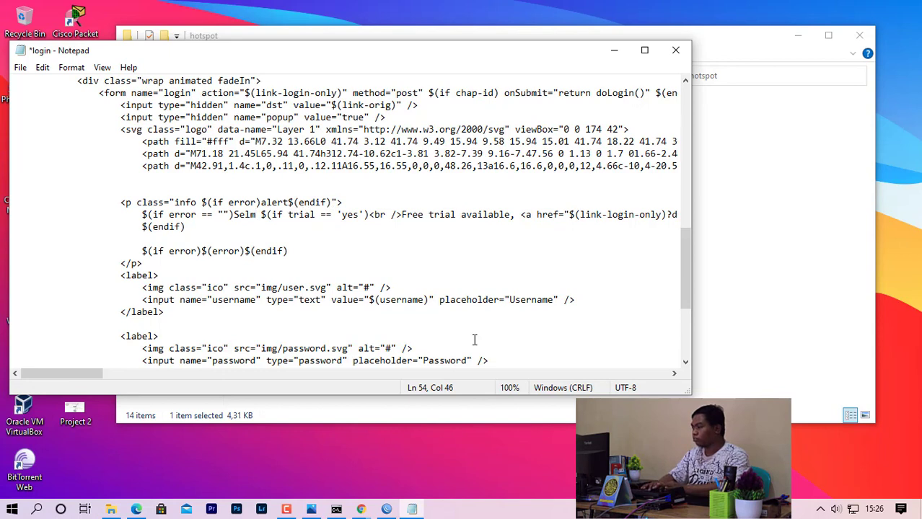
{"action": "type", "text": "a"}
{"action": "key", "text": "BackSpace"}
{"action": "key", "text": "BackSpace"}
{"action": "type", "text": "amat d"}
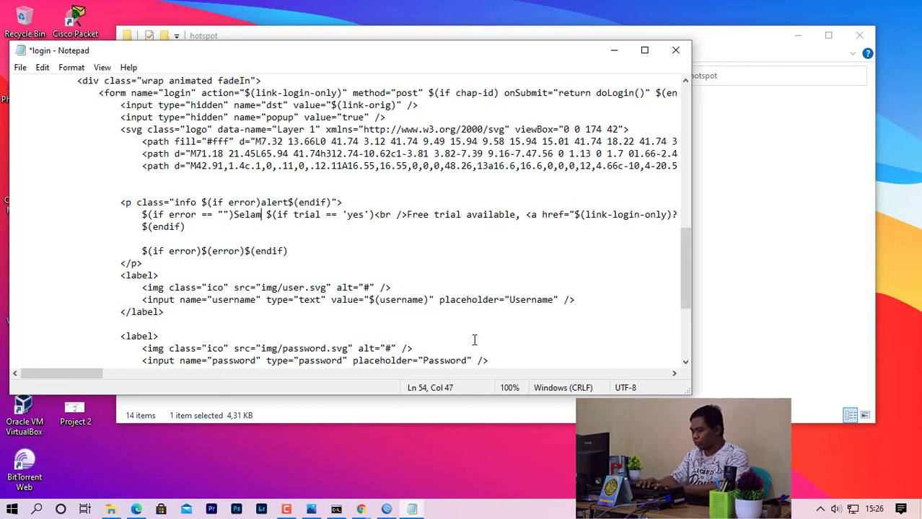
{"action": "type", "text": "atab"}
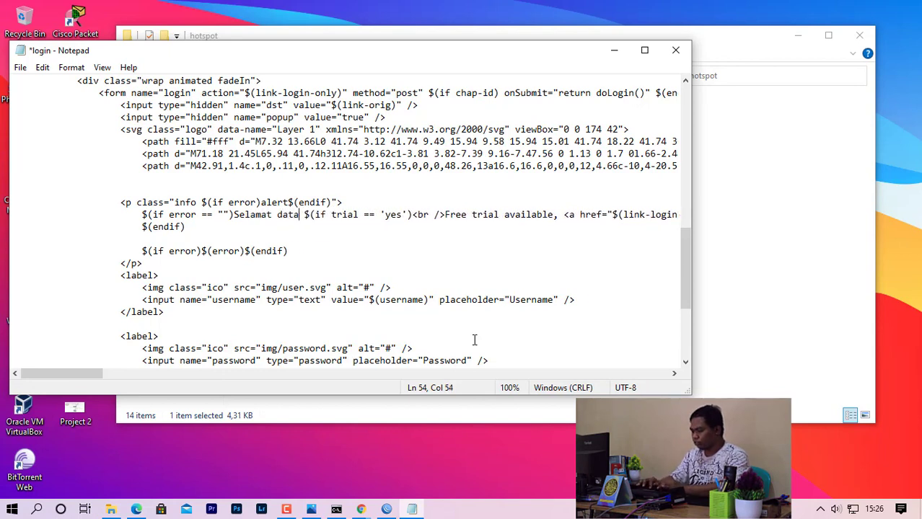
{"action": "key", "text": "BackSpace"}
{"action": "type", "text": "ng di "}
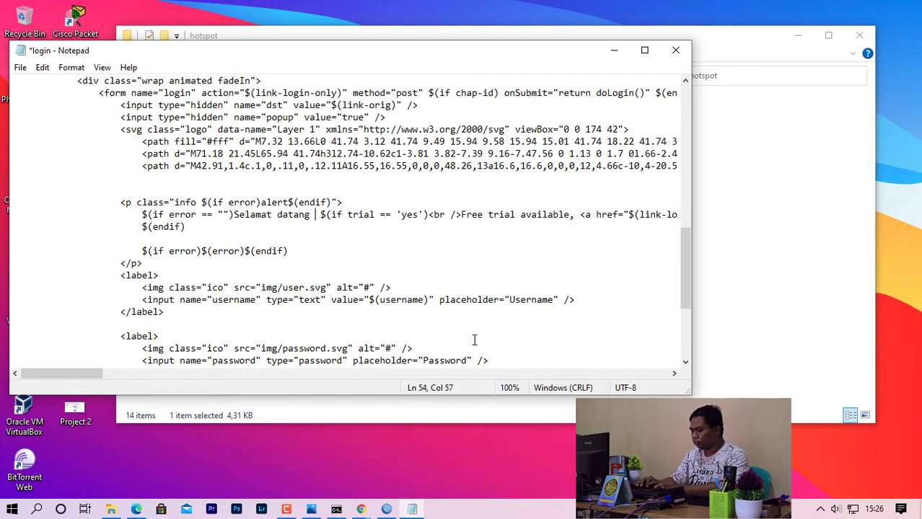
{"action": "type", "text": "Hot"}
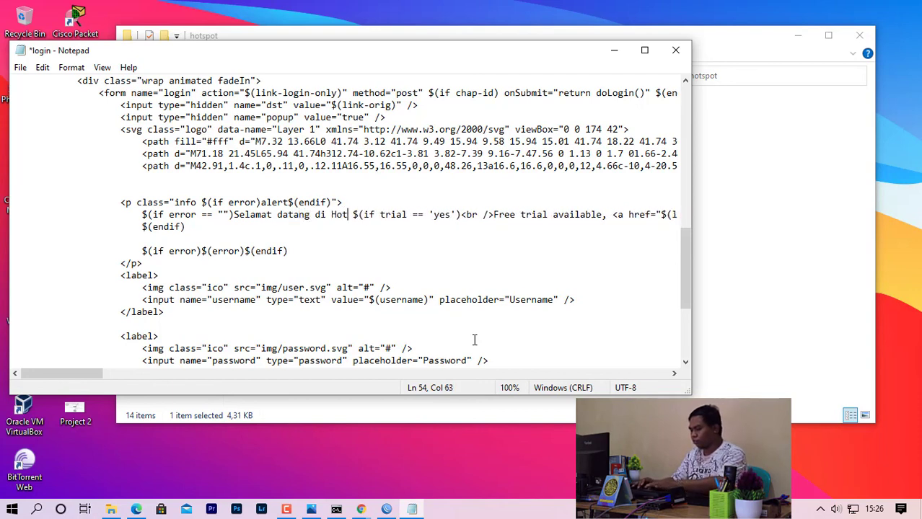
{"action": "key", "text": "BackSpace"}
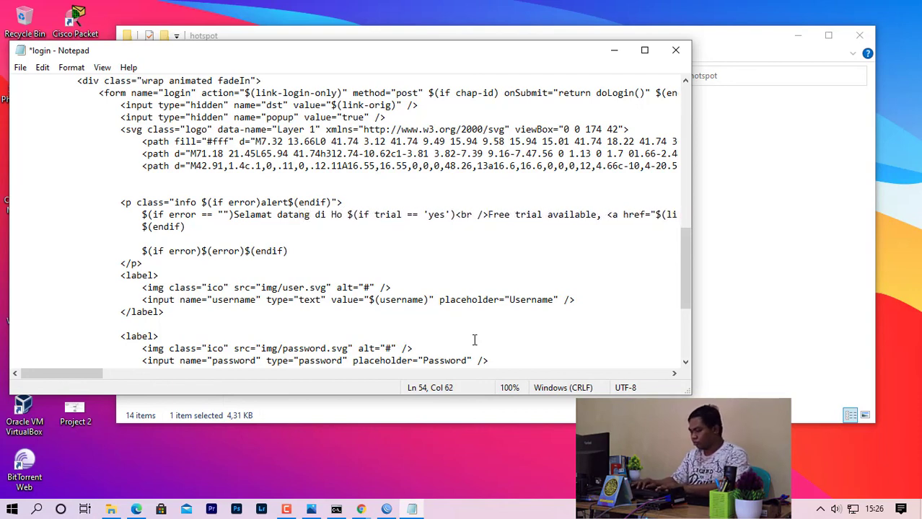
{"action": "type", "text": "tspot Pr"}
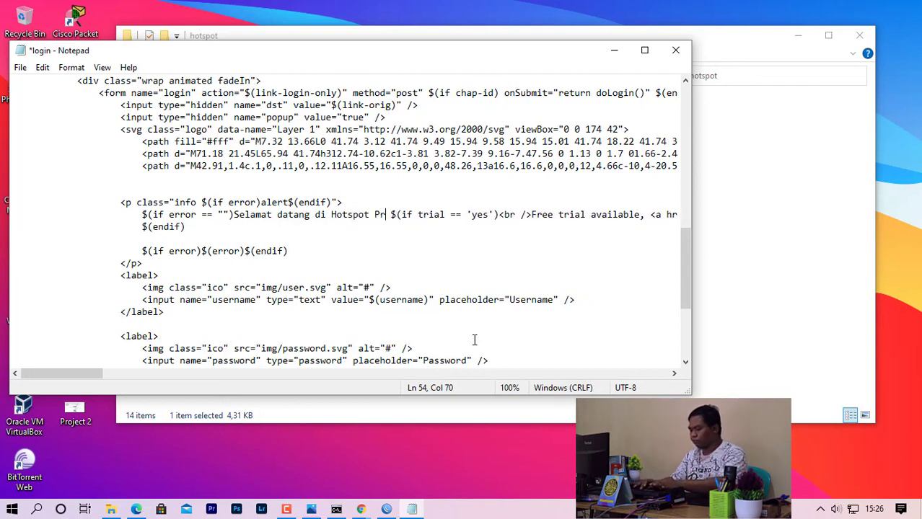
{"action": "key", "text": "BackSpace"}
{"action": "key", "text": "BackSpace"}
{"action": "key", "text": "BackSpace"}
{"action": "key", "text": "BackSpace"}
{"action": "key", "text": "BackSpace"}
{"action": "key", "text": "BackSpace"}
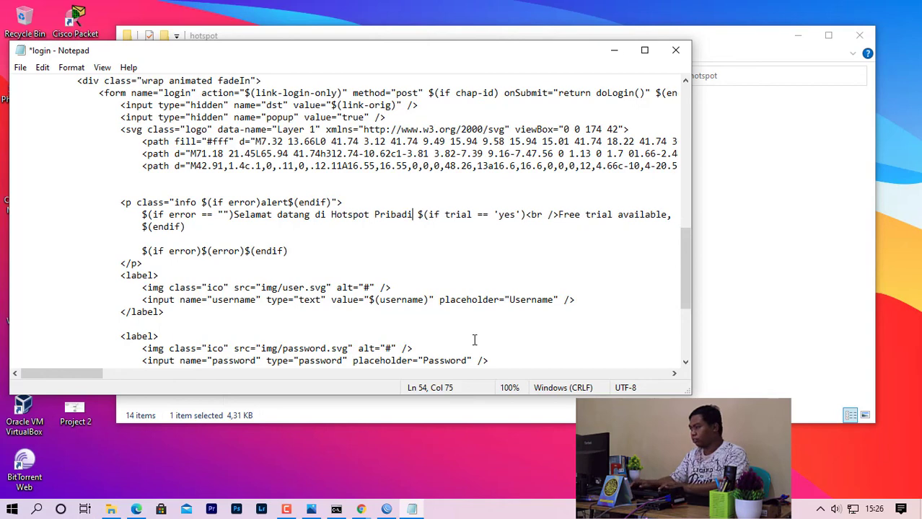
{"action": "key", "text": "BackSpace"}
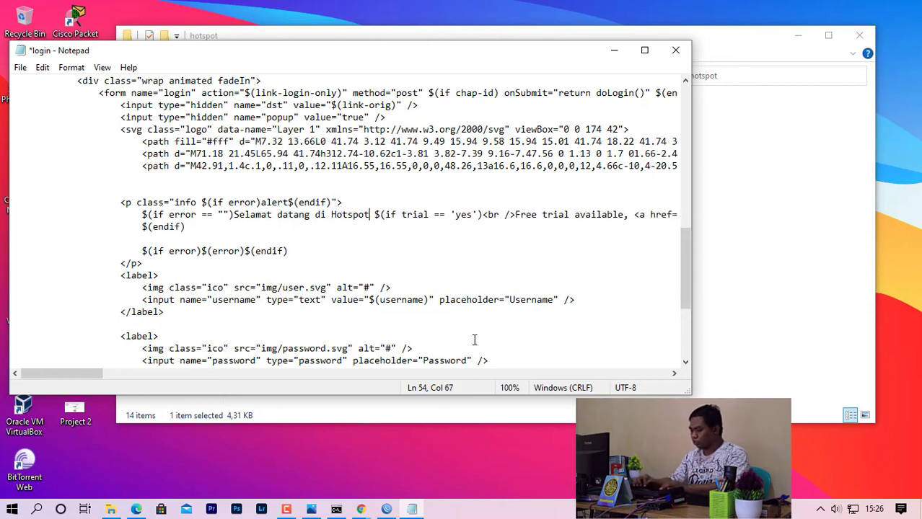
{"action": "type", "text": "Ka"}
{"action": "type", "text": "ntor "}
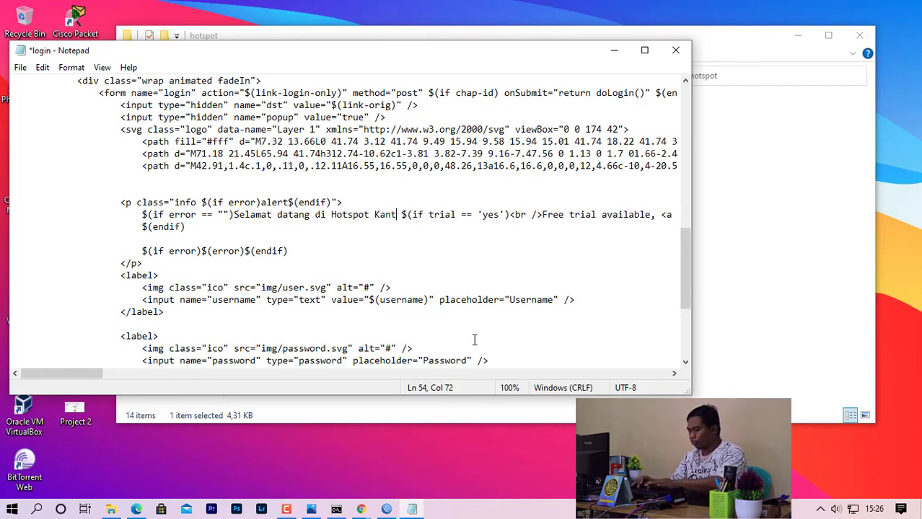
{"action": "type", "text": "Saya"}
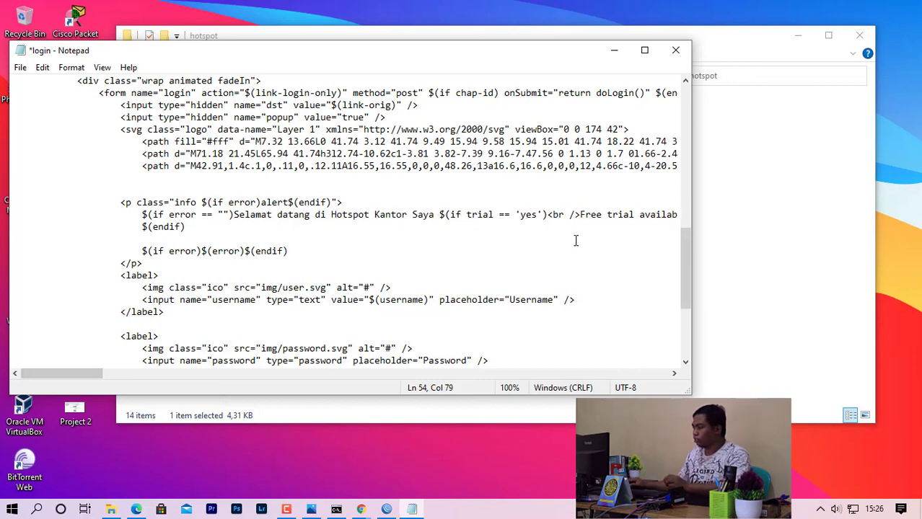
Save the edited login file and close Notepad.
{"action": "left_click", "coordinate": [20, 67]}
{"action": "left_click", "coordinate": [75, 126]}
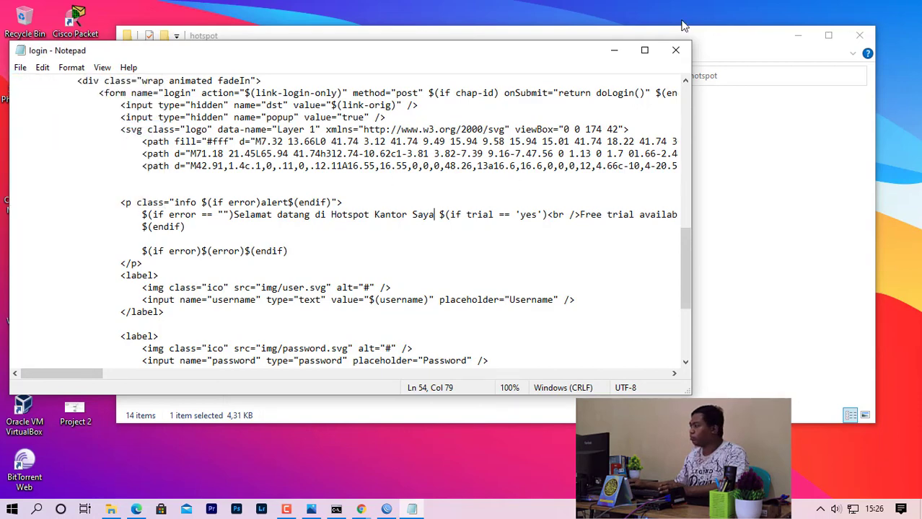
{"action": "left_click", "coordinate": [675, 50]}
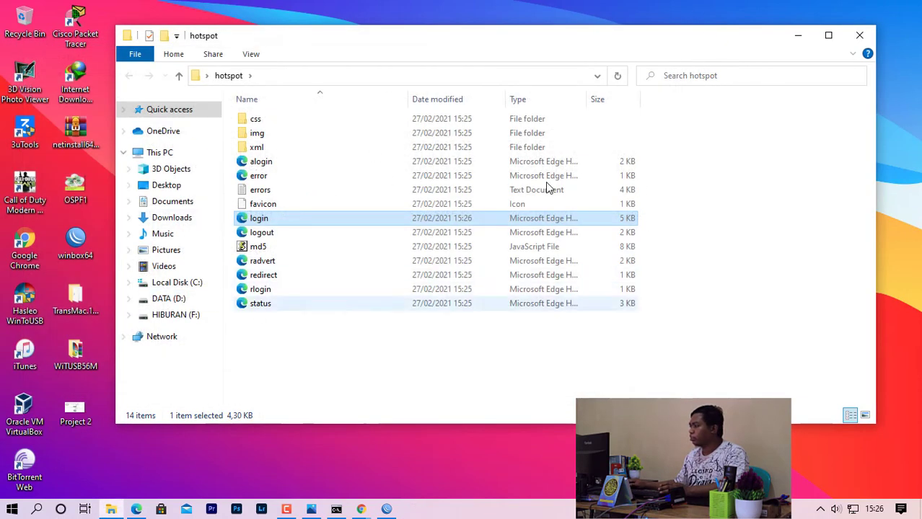
Close the folder window and rename the desktop hotspot folder to 'Kantor'.
{"action": "left_click", "coordinate": [859, 35]}
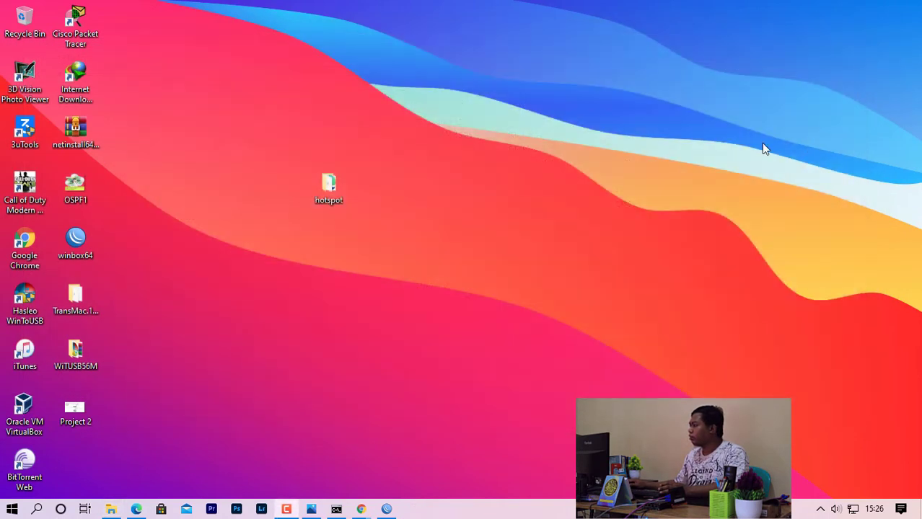
{"action": "right_click", "coordinate": [328, 187]}
{"action": "left_click", "coordinate": [358, 467]}
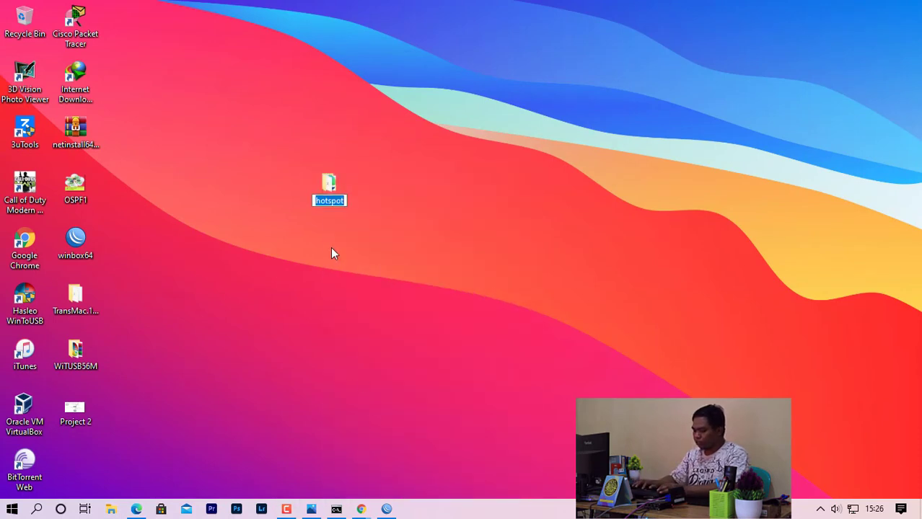
{"action": "type", "text": "Kantor"}
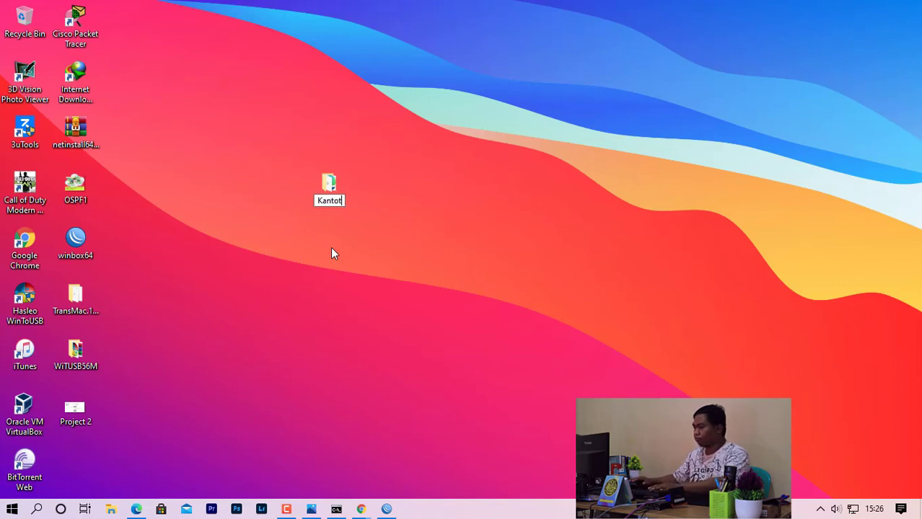
{"action": "key", "text": "Return"}
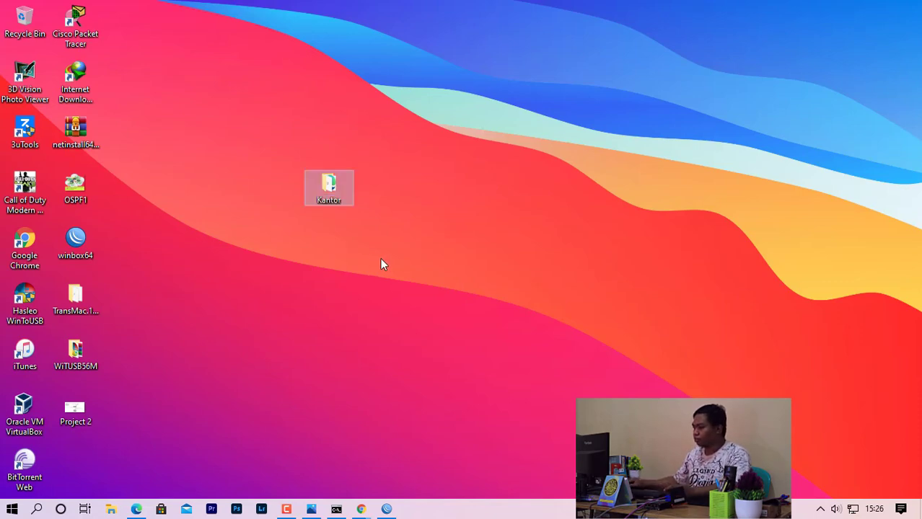
{"action": "left_click", "coordinate": [380, 259]}
Upload the Kantor folder from the desktop to the router's files, confirm it's listed, then close File List.
{"action": "left_click", "coordinate": [386, 510]}
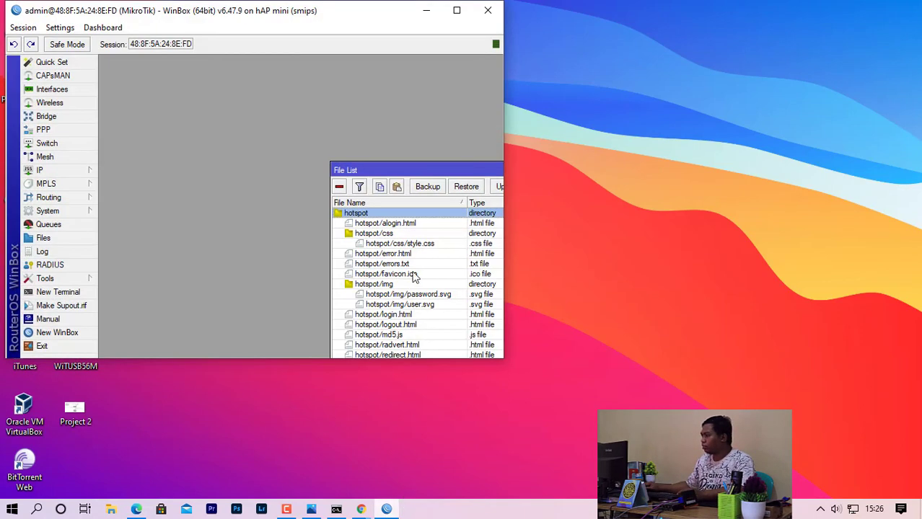
{"action": "left_click_drag", "start_coordinate": [393, 168], "coordinate": [330, 109]}
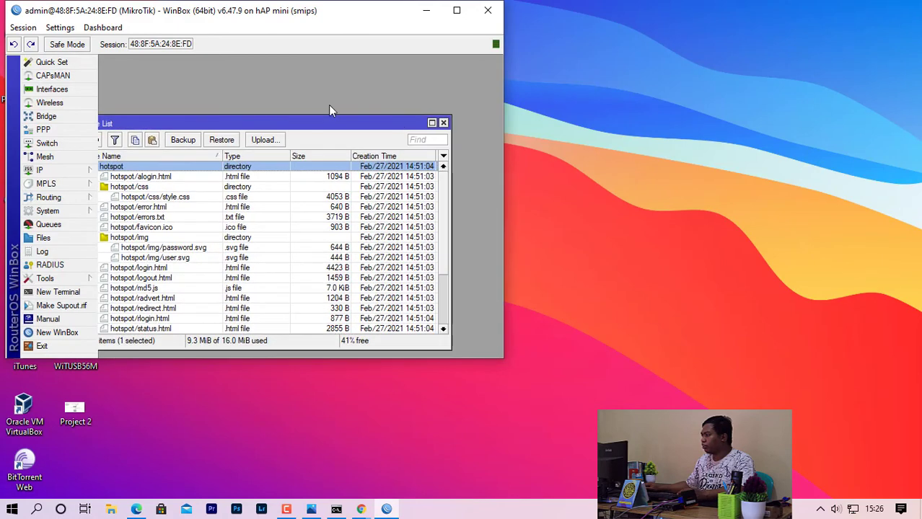
{"action": "left_click", "coordinate": [443, 123]}
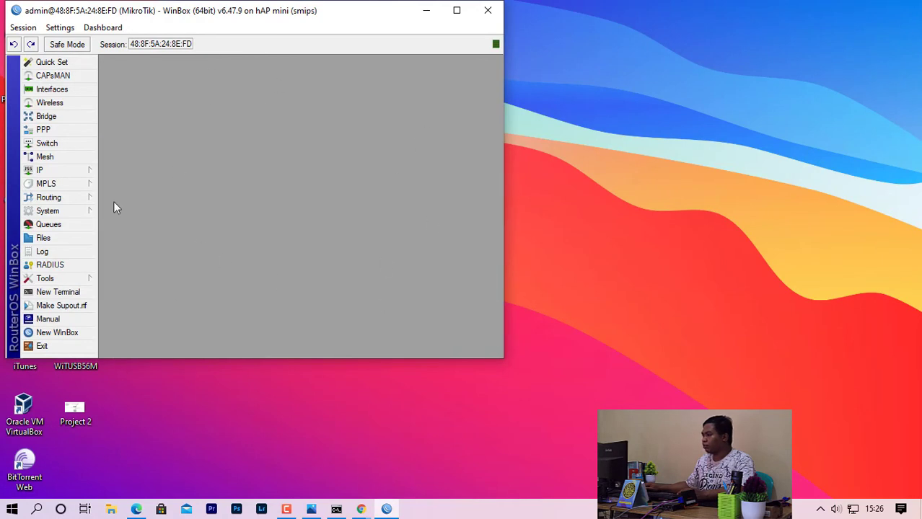
{"action": "left_click_drag", "start_coordinate": [230, 25], "coordinate": [609, 42]}
{"action": "left_click_drag", "start_coordinate": [342, 188], "coordinate": [678, 148]}
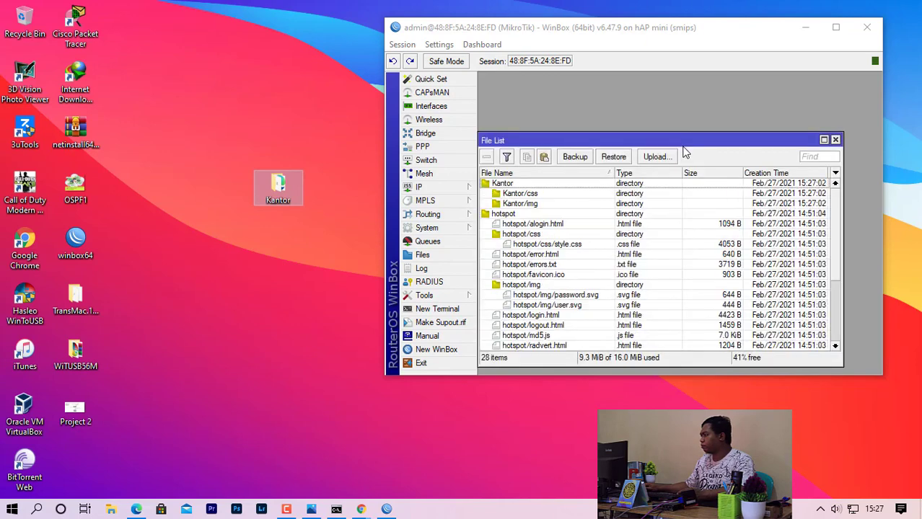
{"action": "left_click", "coordinate": [498, 185]}
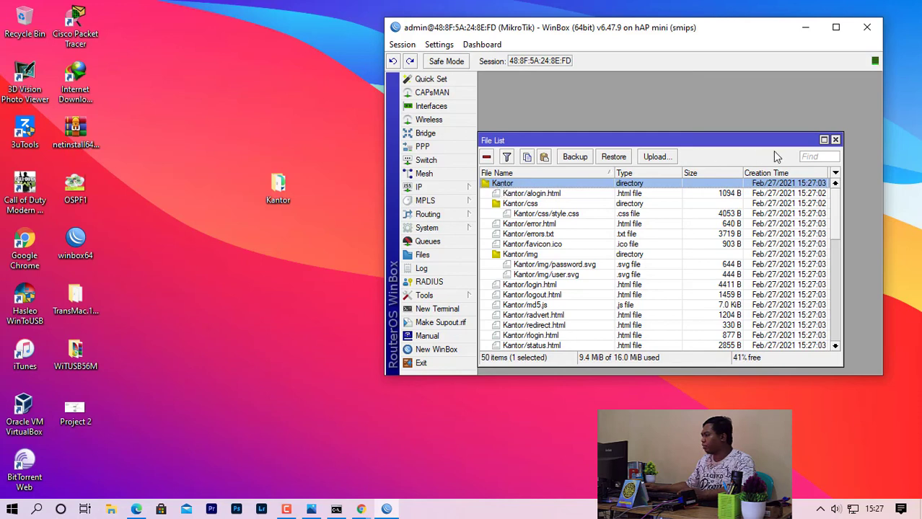
{"action": "left_click", "coordinate": [834, 140]}
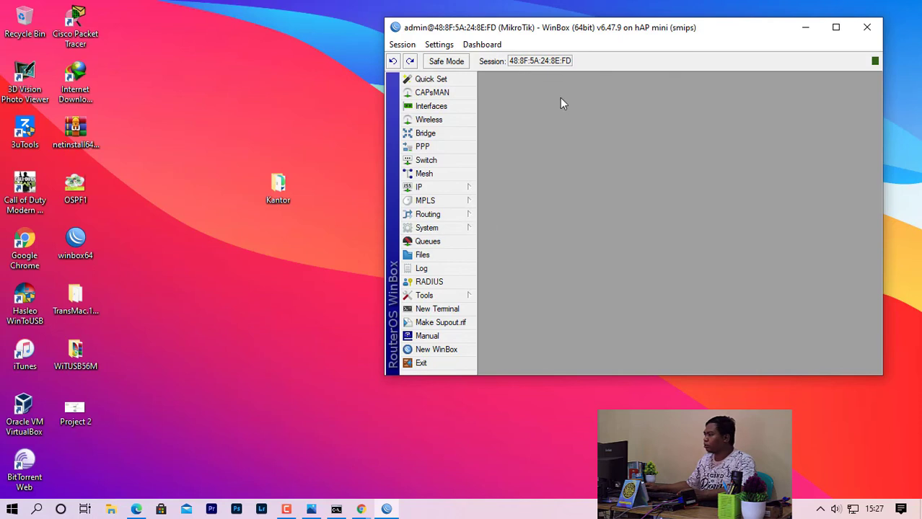
{"action": "left_click_drag", "start_coordinate": [718, 27], "coordinate": [524, 43]}
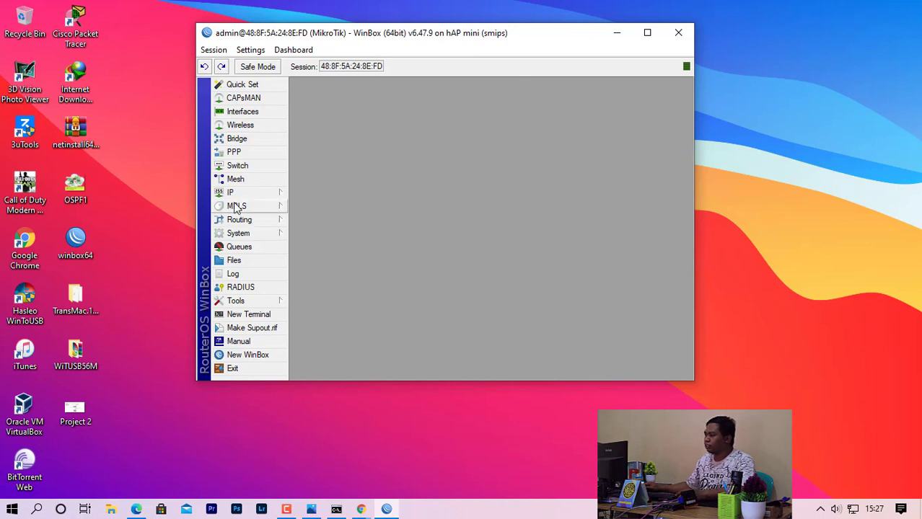
Open the IP > Hotspot window with WinBox maximized.
{"action": "left_click", "coordinate": [232, 195]}
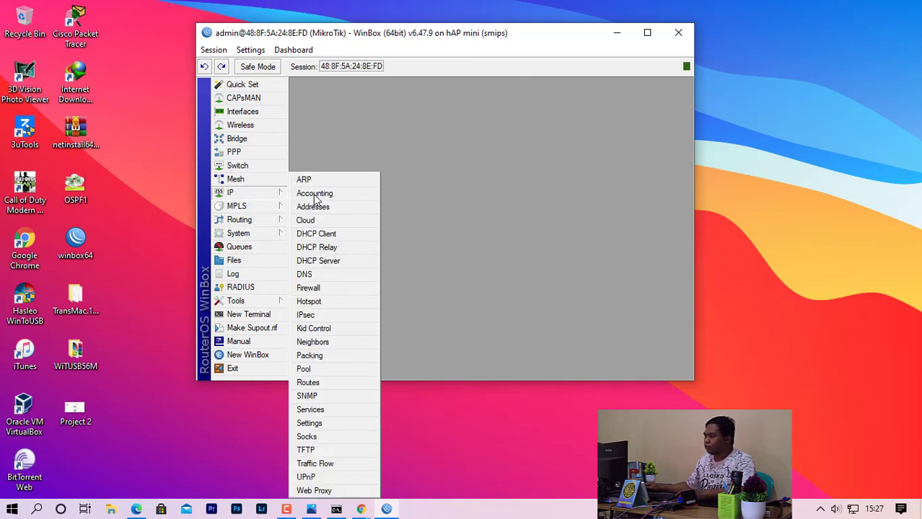
{"action": "left_click", "coordinate": [333, 304]}
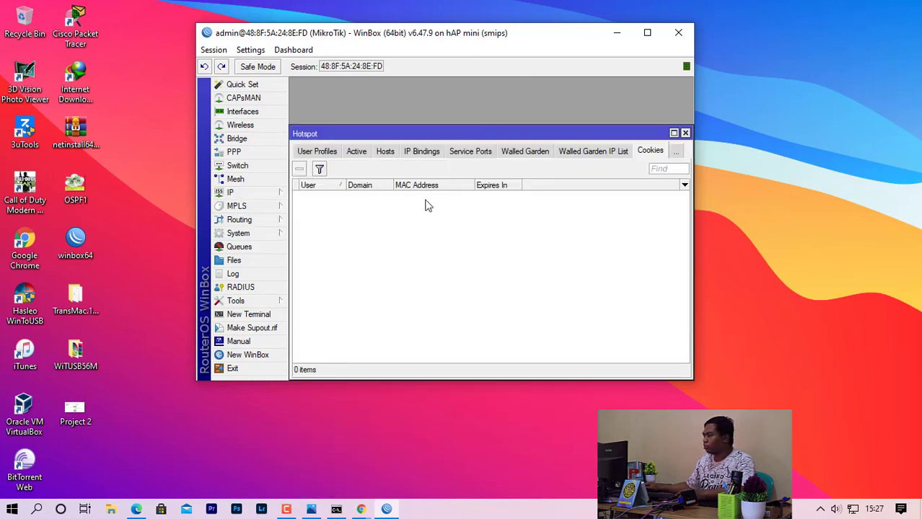
{"action": "left_click", "coordinate": [646, 33]}
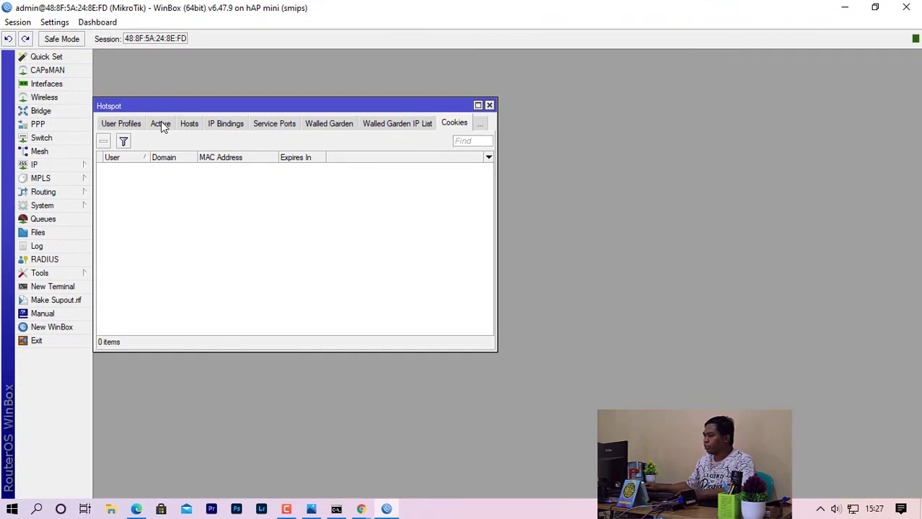
{"action": "left_click_drag", "start_coordinate": [199, 106], "coordinate": [347, 112]}
Switch to the Server Profiles list and select the hsprof1 profile.
{"action": "left_click", "coordinate": [268, 130]}
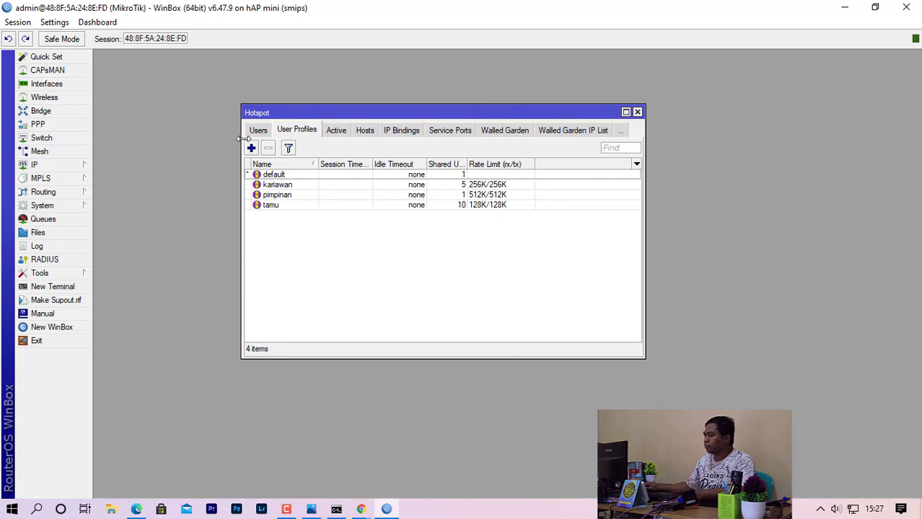
{"action": "left_click_drag", "start_coordinate": [243, 139], "coordinate": [174, 137]}
{"action": "left_click", "coordinate": [185, 130]}
{"action": "left_click", "coordinate": [187, 128]}
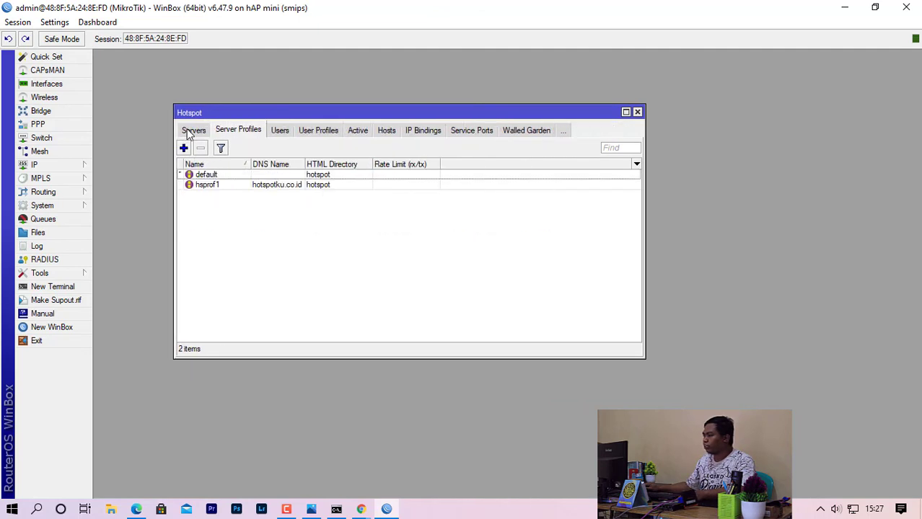
{"action": "left_click", "coordinate": [218, 187]}
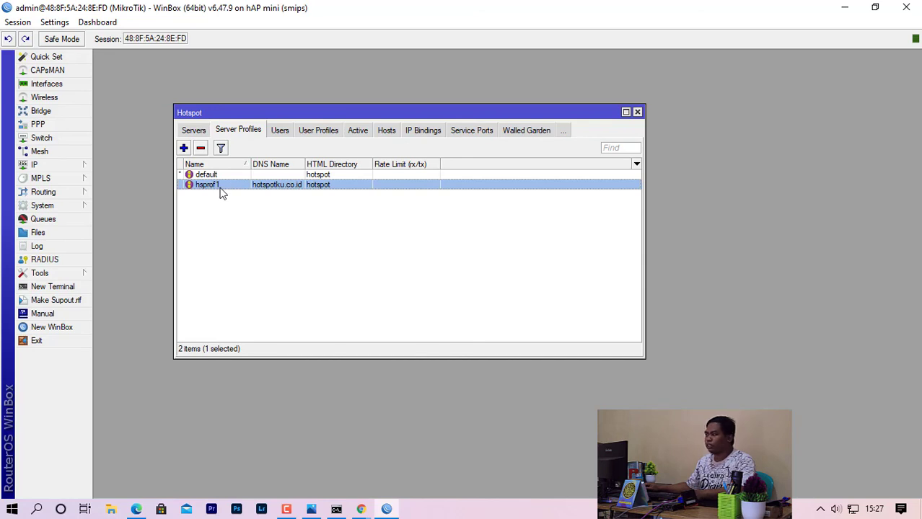
In hsprof1's General settings, change HTML Directory from hotspot to Kantor and save.
{"action": "double_click", "coordinate": [222, 189]}
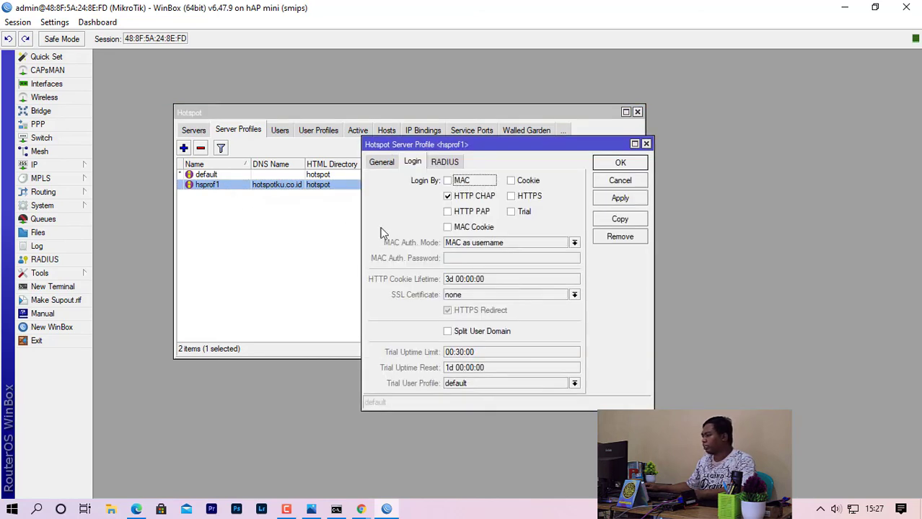
{"action": "left_click", "coordinate": [387, 160]}
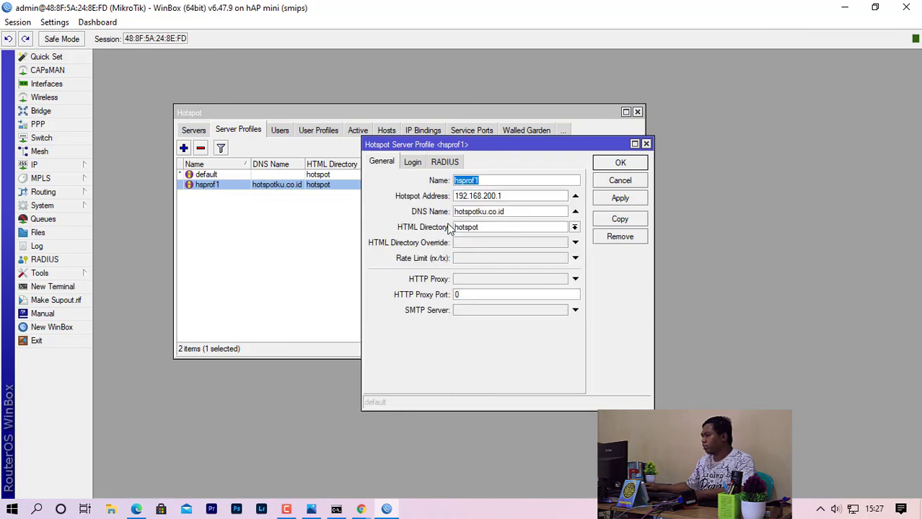
{"action": "left_click", "coordinate": [575, 228]}
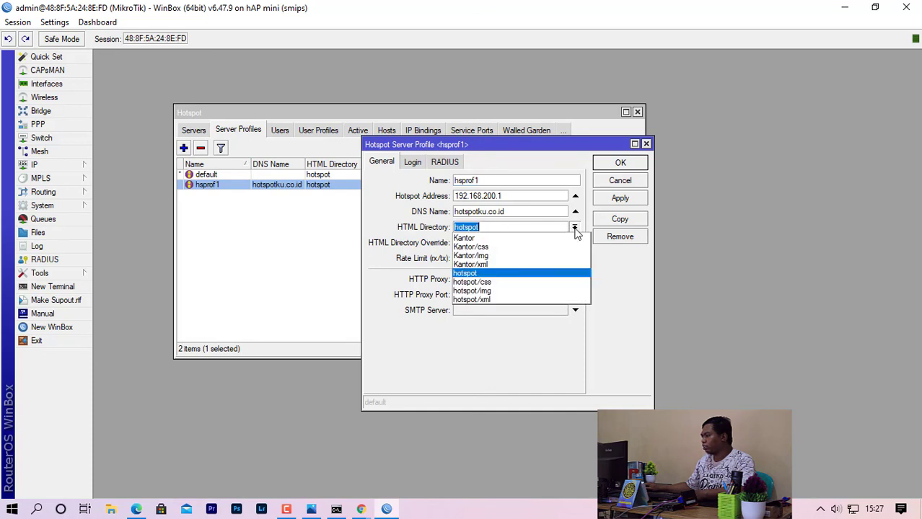
{"action": "left_click", "coordinate": [531, 239]}
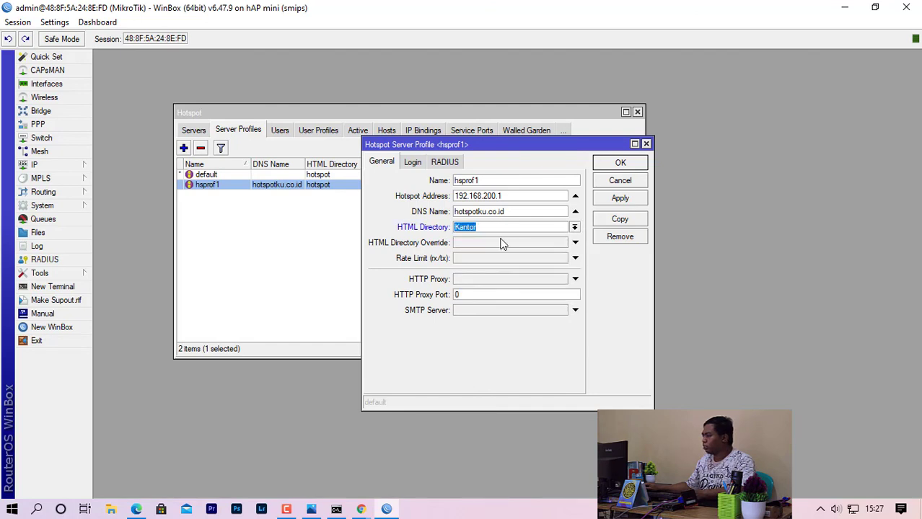
{"action": "left_click", "coordinate": [638, 166]}
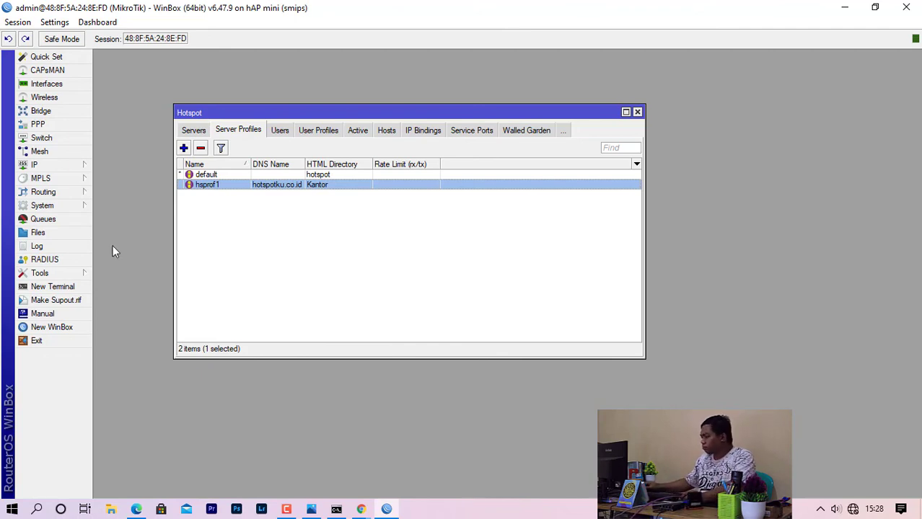
Disconnect the laptop from the Hotspot Wi-Fi network.
{"action": "left_click", "coordinate": [853, 508]}
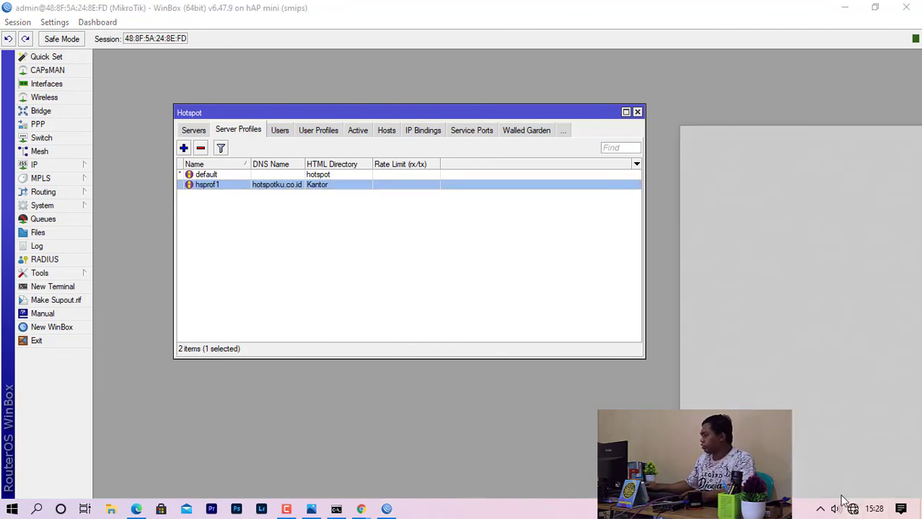
{"action": "left_click", "coordinate": [841, 193]}
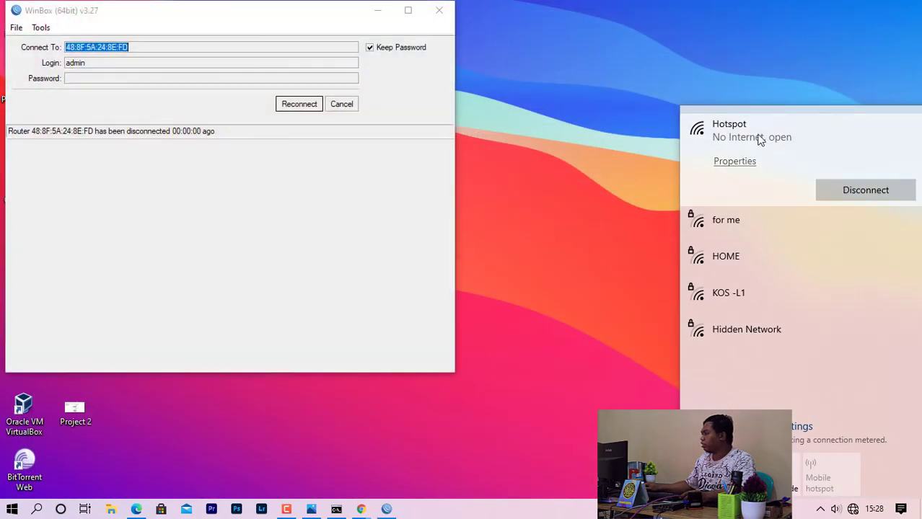
{"action": "left_click", "coordinate": [579, 143]}
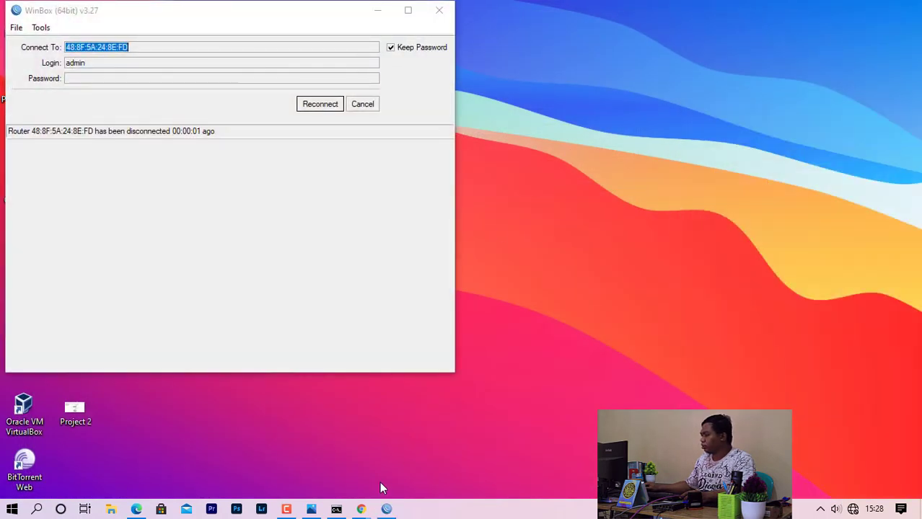
Reload Chrome's hotspot login tab to show the 'Selamat datang di Hotspot Kantor Saya' greeting.
{"action": "mouse_move", "coordinate": [362, 509]}
{"action": "left_click", "coordinate": [407, 455]}
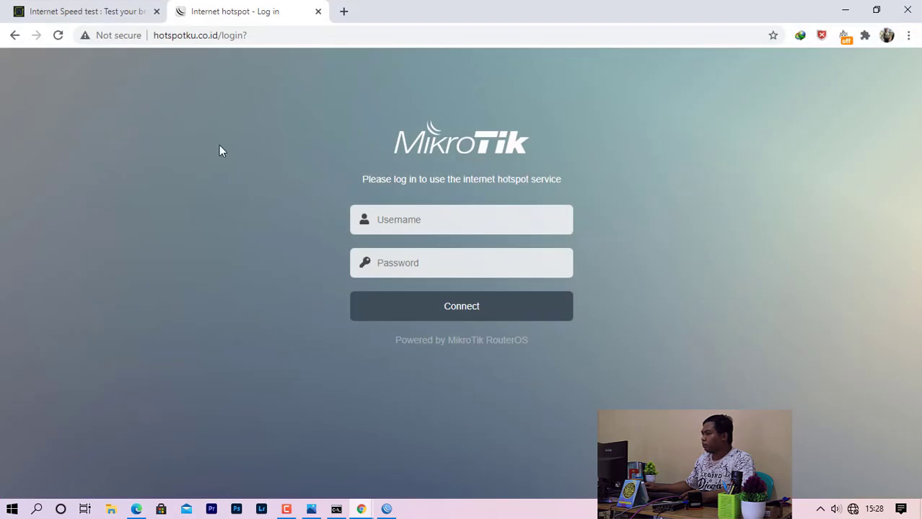
{"action": "left_click", "coordinate": [60, 36]}
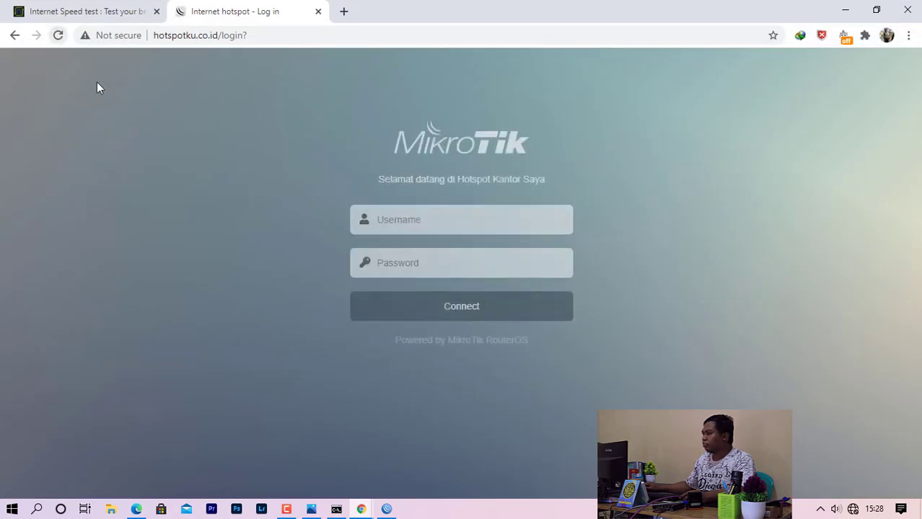